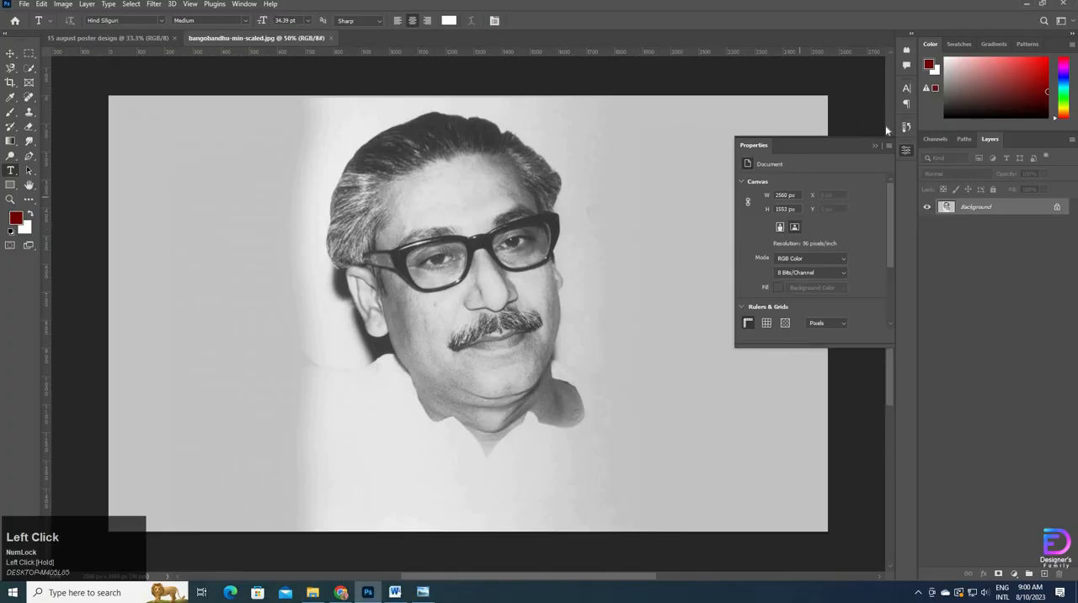
Step: Unlock the background photo layer and convert it to a smart object
{"action": "left_click", "coordinate": [873, 145]}
{"action": "left_click", "coordinate": [1058, 207]}
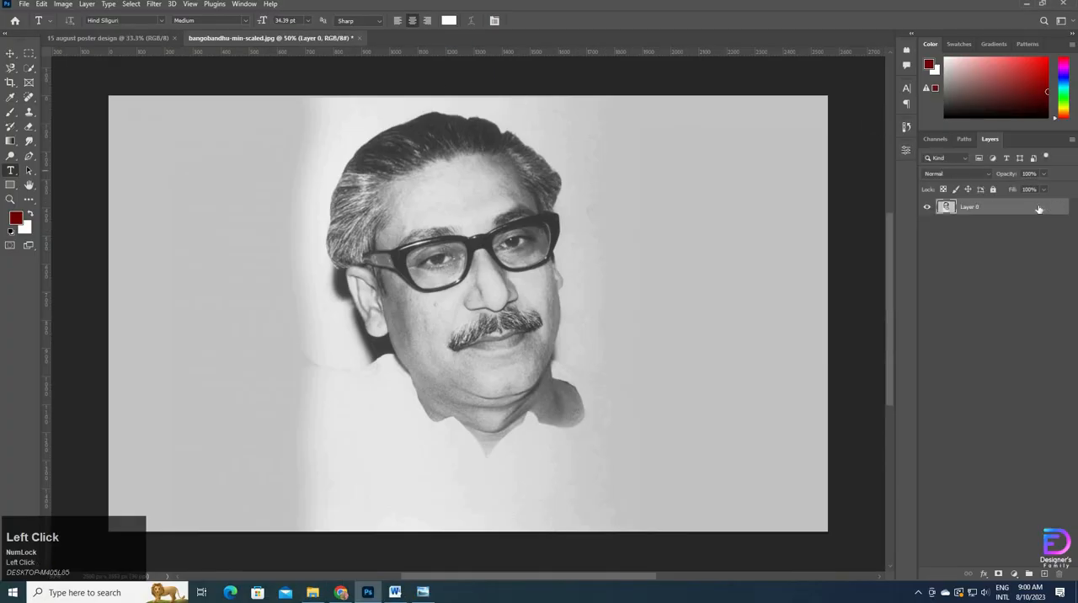
{"action": "right_click", "coordinate": [1009, 204]}
{"action": "left_click", "coordinate": [953, 296]}
Step: Add a Threshold adjustment layer at level 128 and clip it to the portrait layer
{"action": "left_click", "coordinate": [87, 4]}
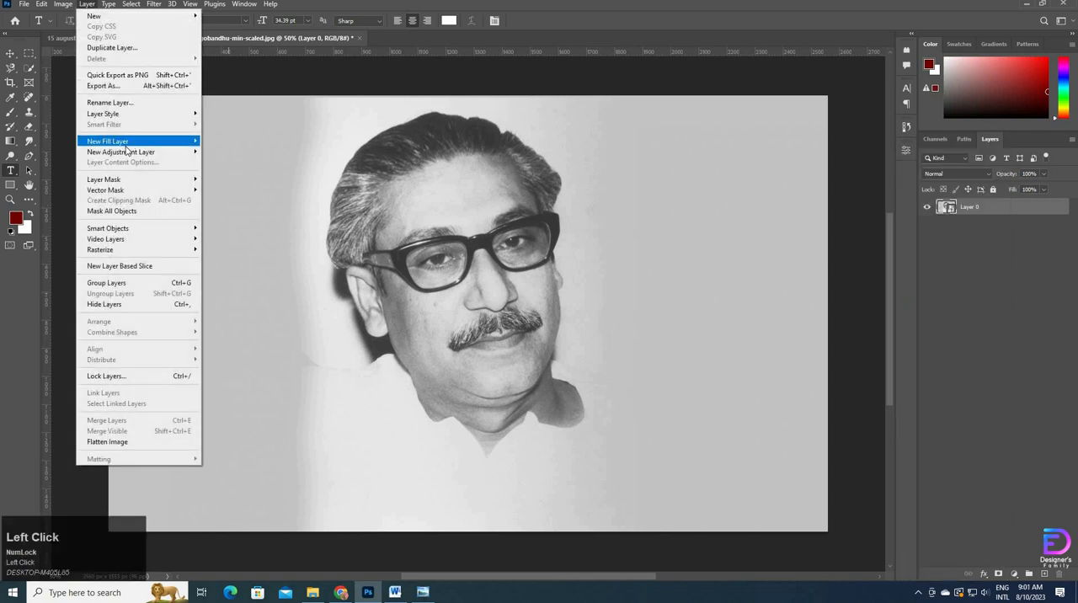
{"action": "mouse_move", "coordinate": [126, 151]}
{"action": "left_click", "coordinate": [234, 303]}
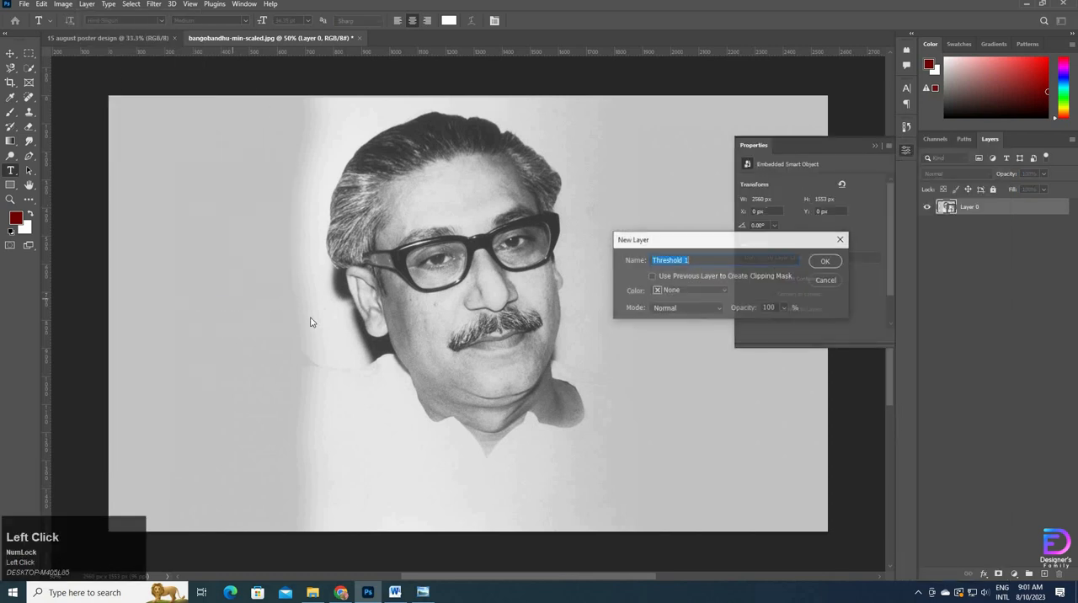
{"action": "left_click", "coordinate": [826, 262]}
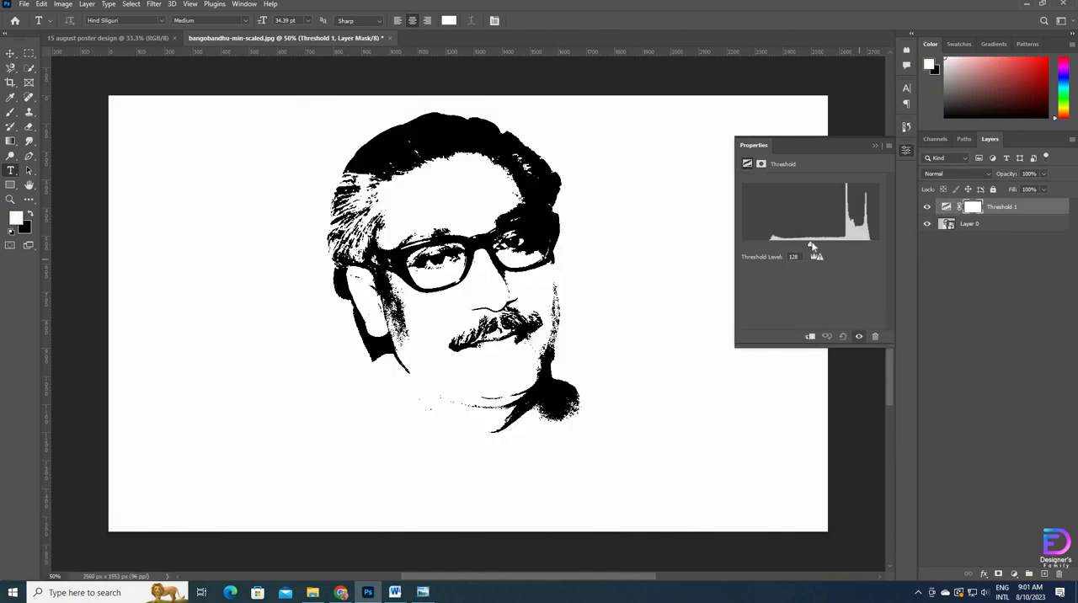
{"action": "left_click_drag", "start_coordinate": [811, 245], "coordinate": [809, 245]}
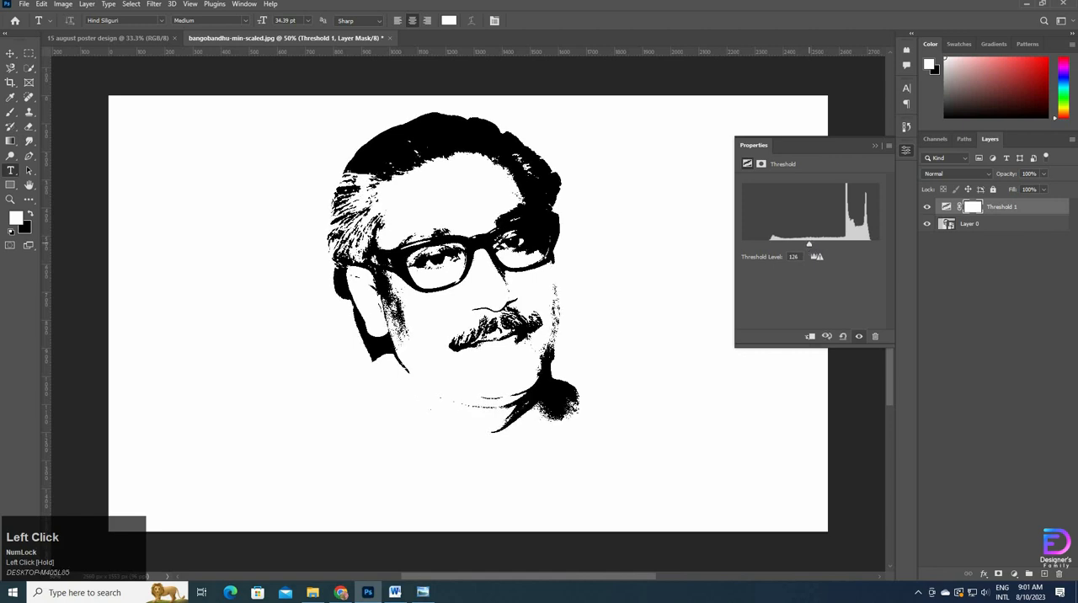
{"action": "type", "text": "128"}
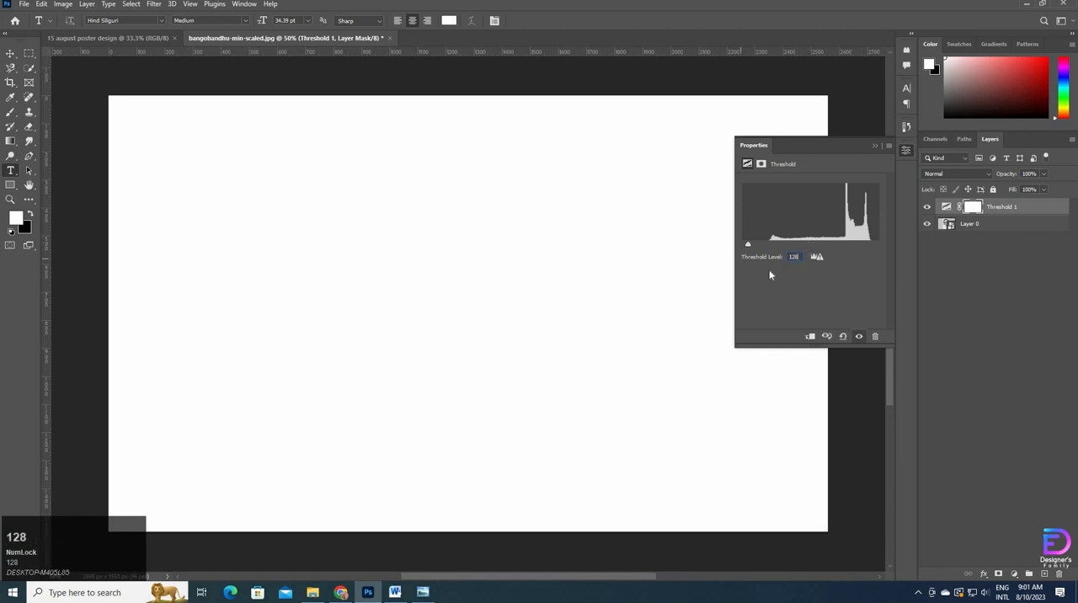
{"action": "left_click", "coordinate": [810, 336]}
{"action": "left_click", "coordinate": [875, 145]}
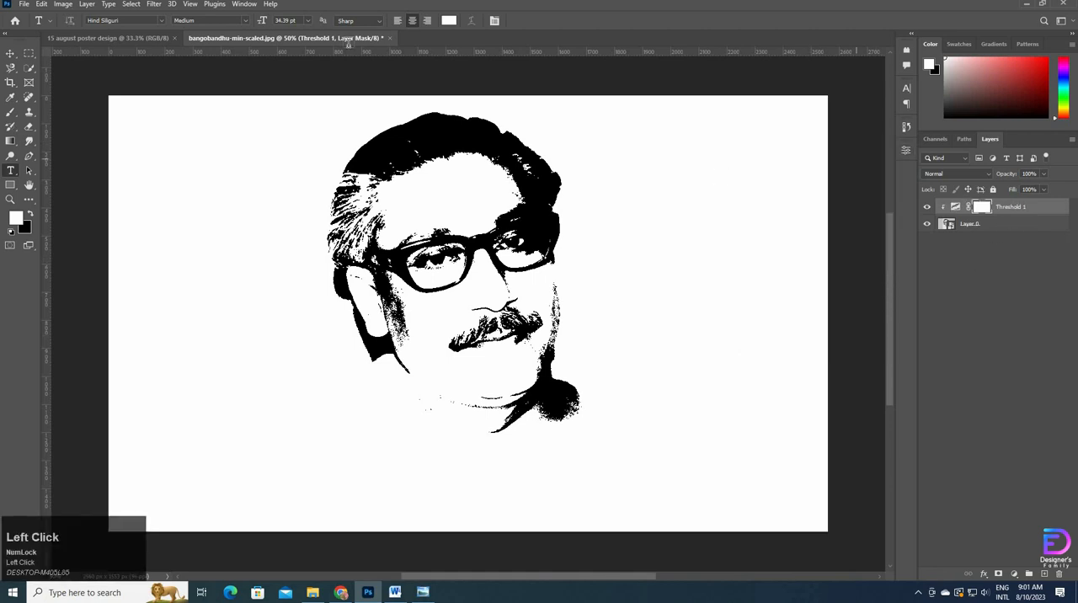
Step: Add a Gradient Map adjustment layer above the Threshold layer
{"action": "left_click", "coordinate": [87, 4]}
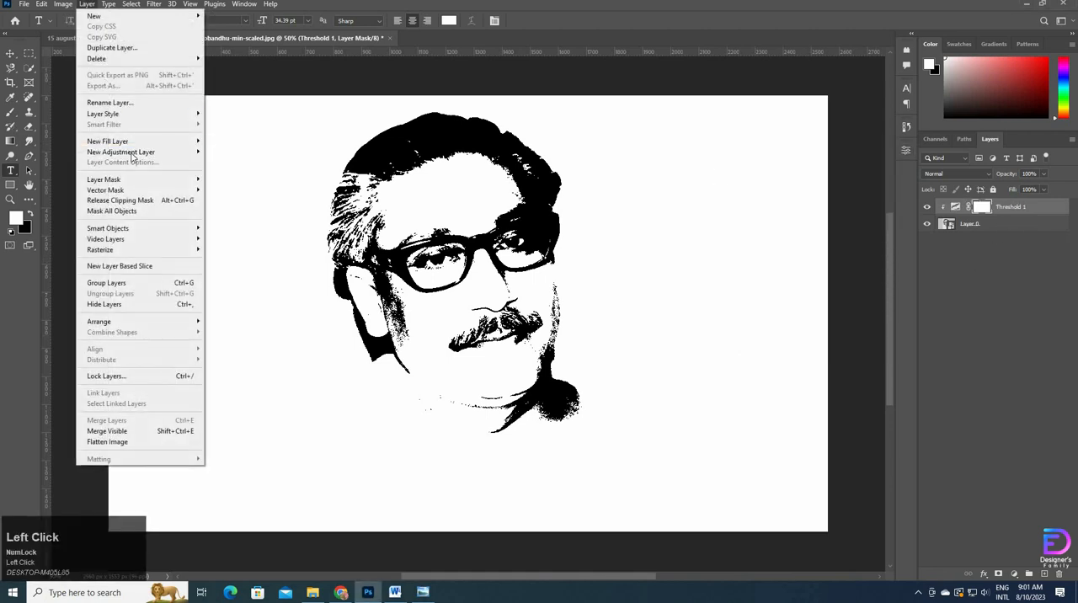
{"action": "mouse_move", "coordinate": [135, 152]}
{"action": "left_click", "coordinate": [240, 312]}
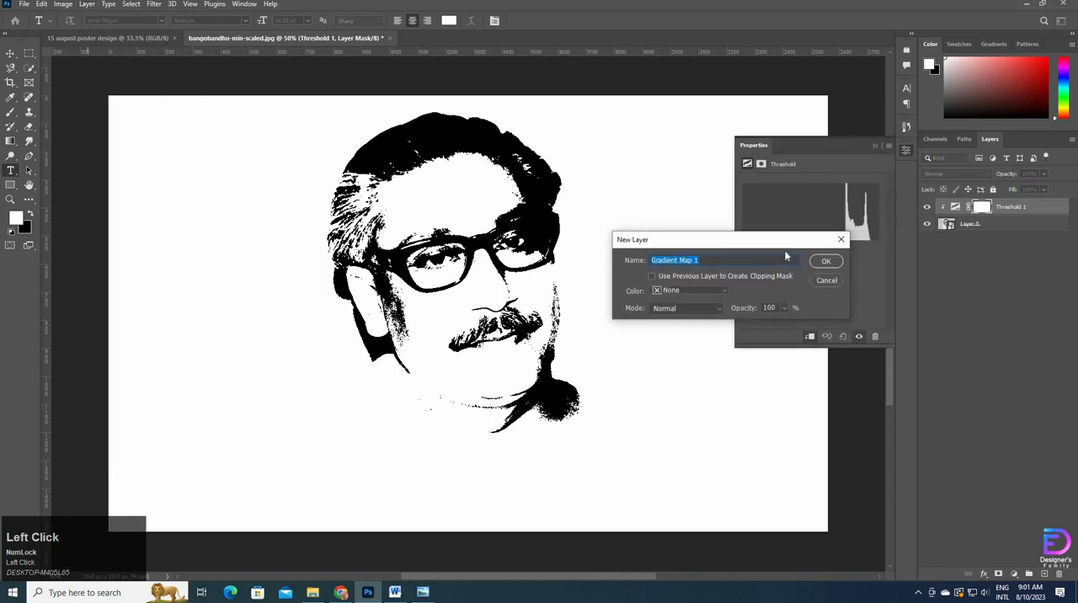
{"action": "left_click", "coordinate": [823, 262]}
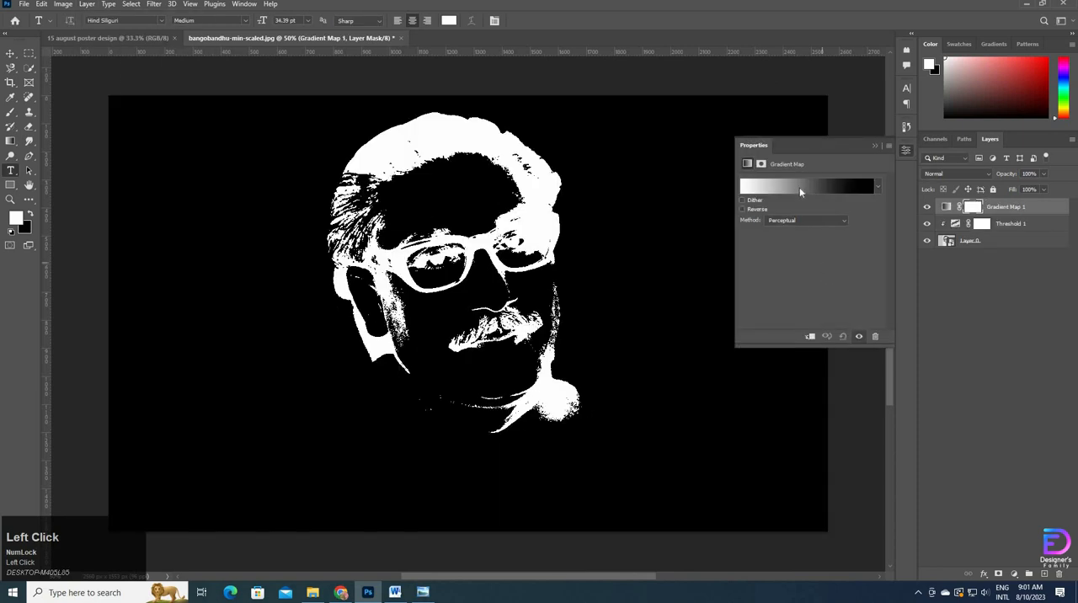
Step: Set the start colour stop of the Gradient Map's gradient to #0c0c0c
{"action": "left_click", "coordinate": [799, 187]}
{"action": "left_click", "coordinate": [662, 467]}
{"action": "left_click", "coordinate": [714, 513]}
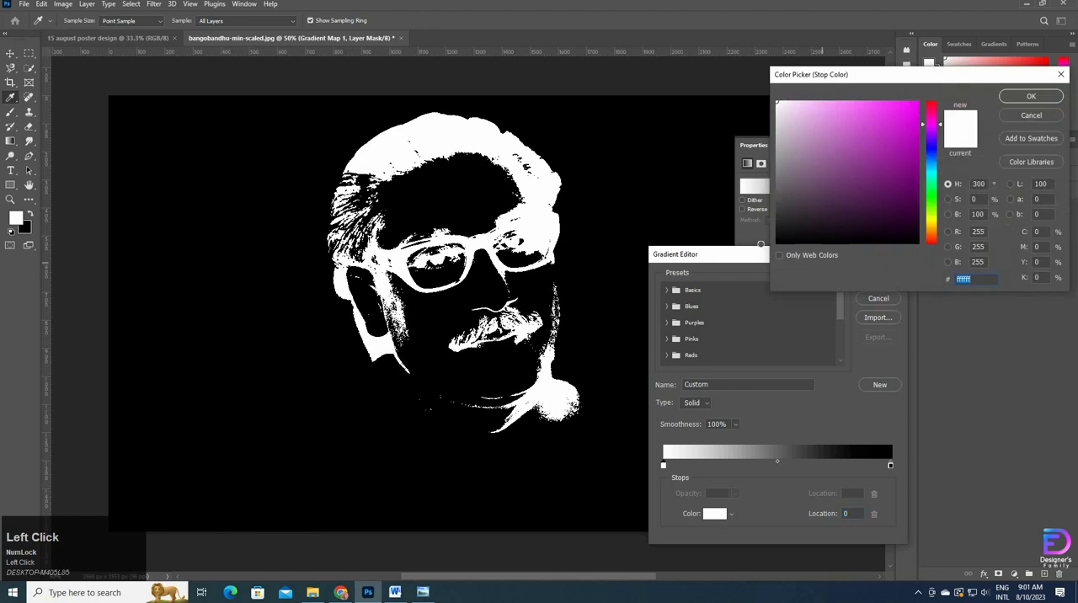
{"action": "left_click", "coordinate": [777, 239]}
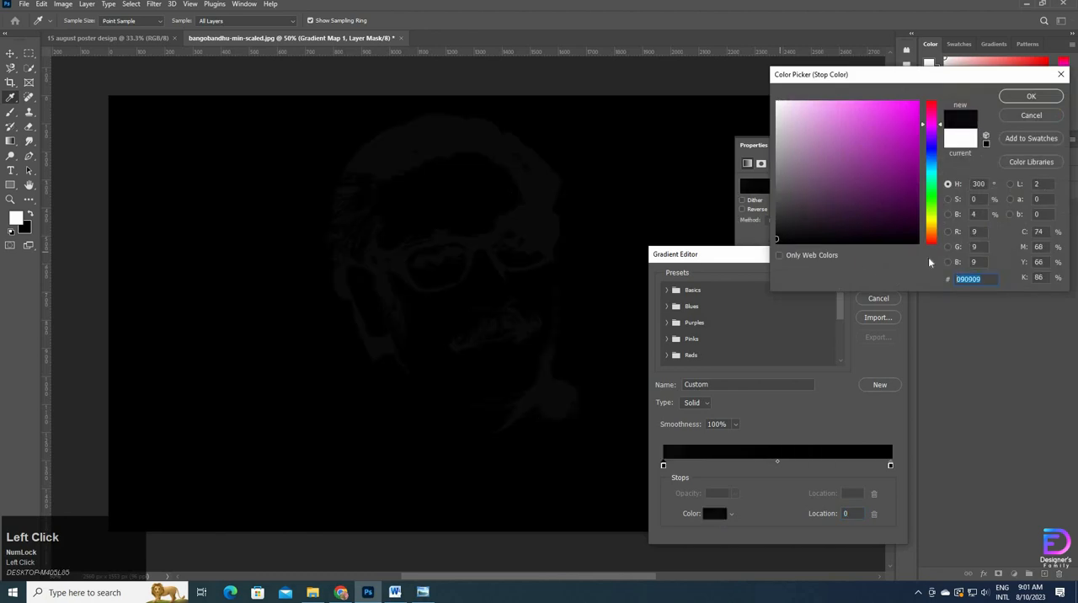
{"action": "type", "text": "0c0"}
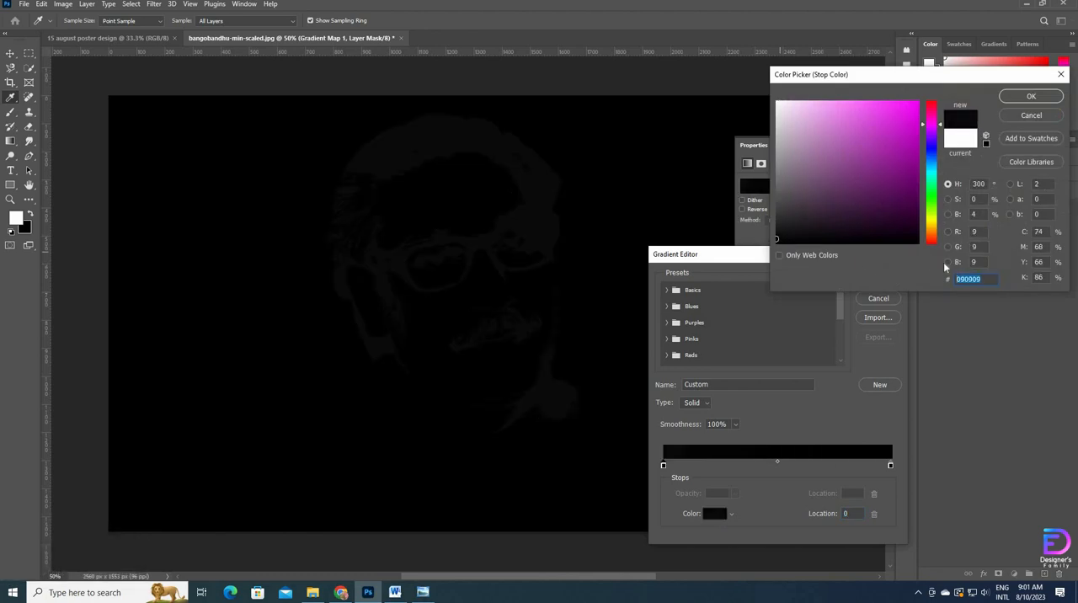
{"action": "type", "text": "c0c"}
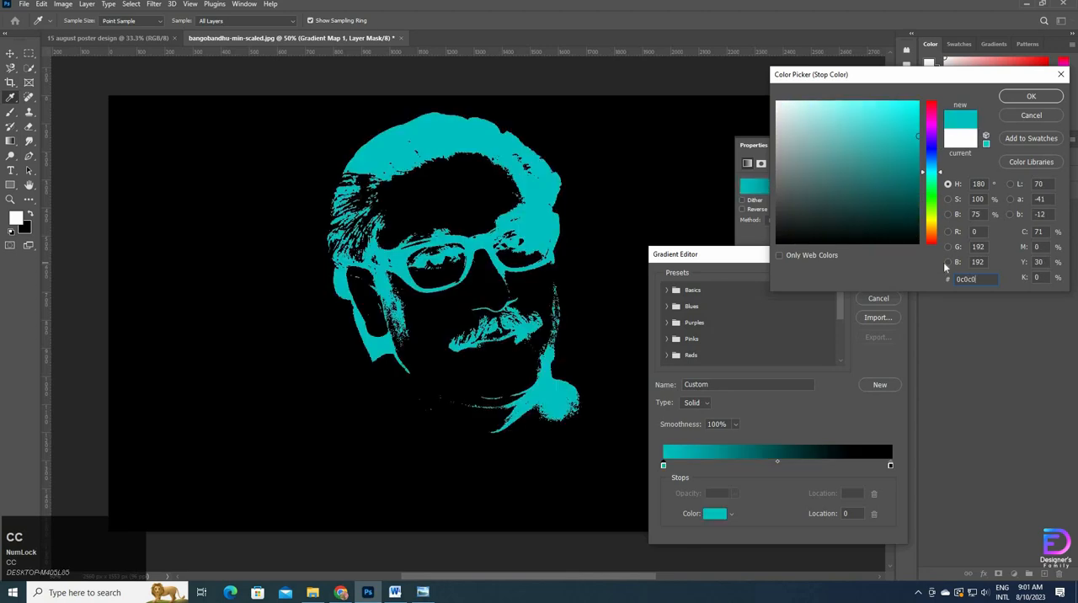
{"action": "key", "text": "Return"}
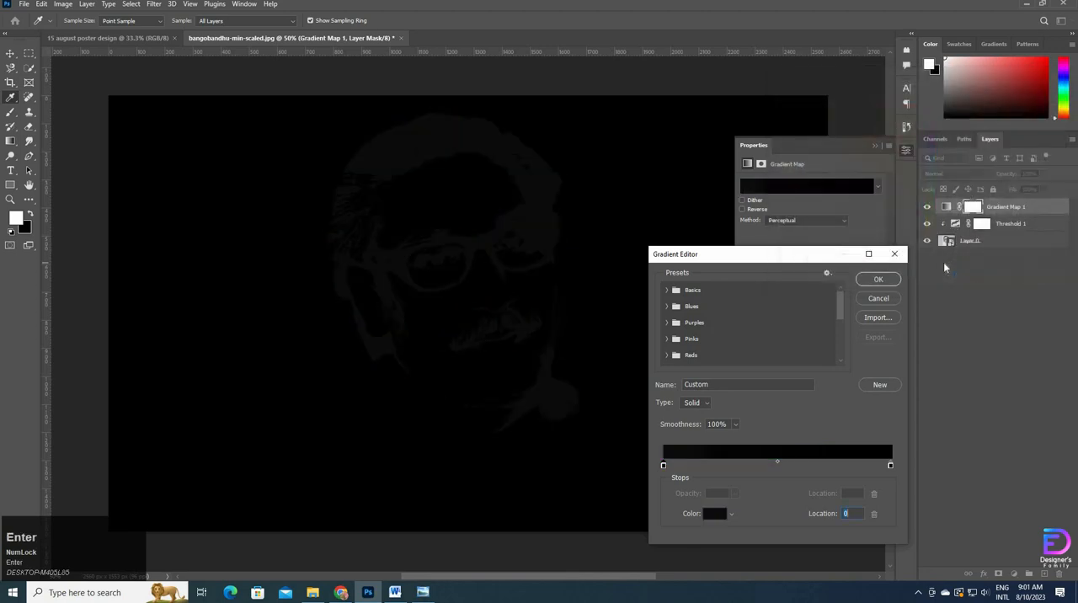
Step: Set the gradient's end colour stop to #9d0f0c and apply the gradient
{"action": "left_click", "coordinate": [891, 465]}
{"action": "left_click", "coordinate": [714, 513]}
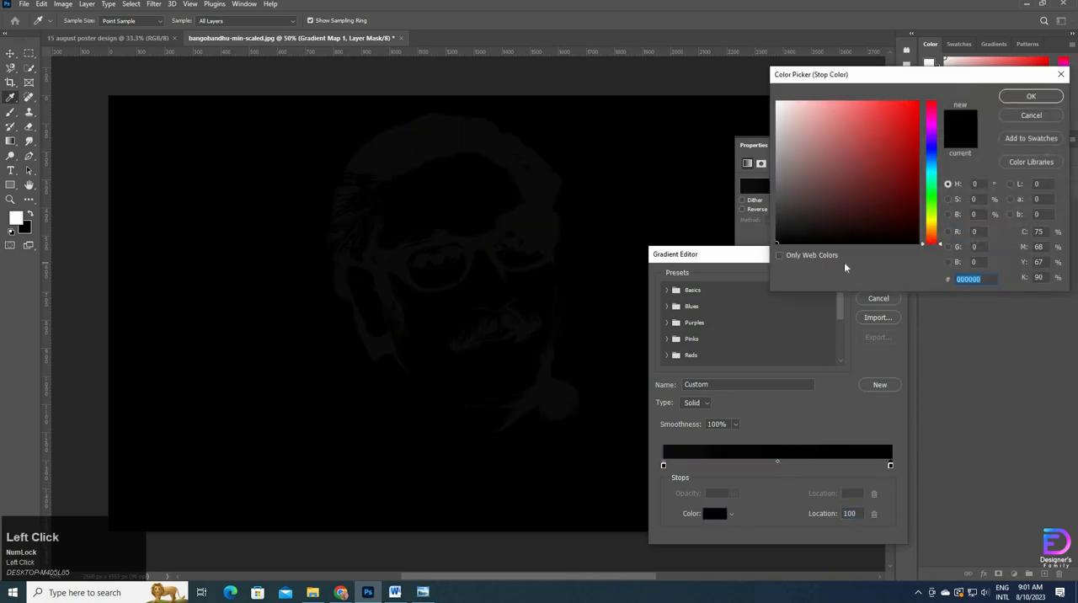
{"action": "type", "text": "9"}
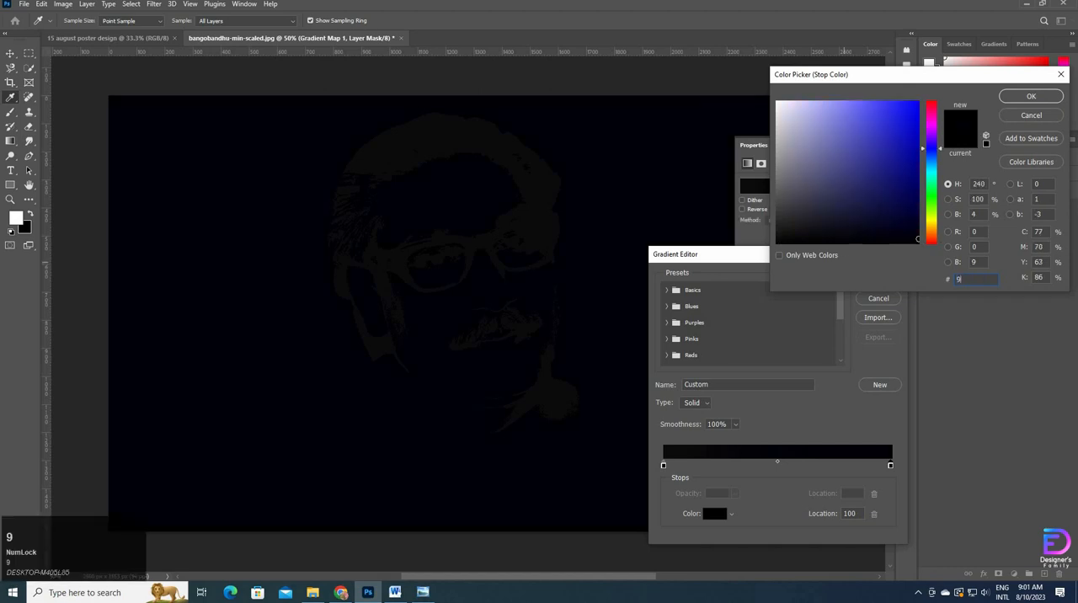
{"action": "type", "text": "d0"}
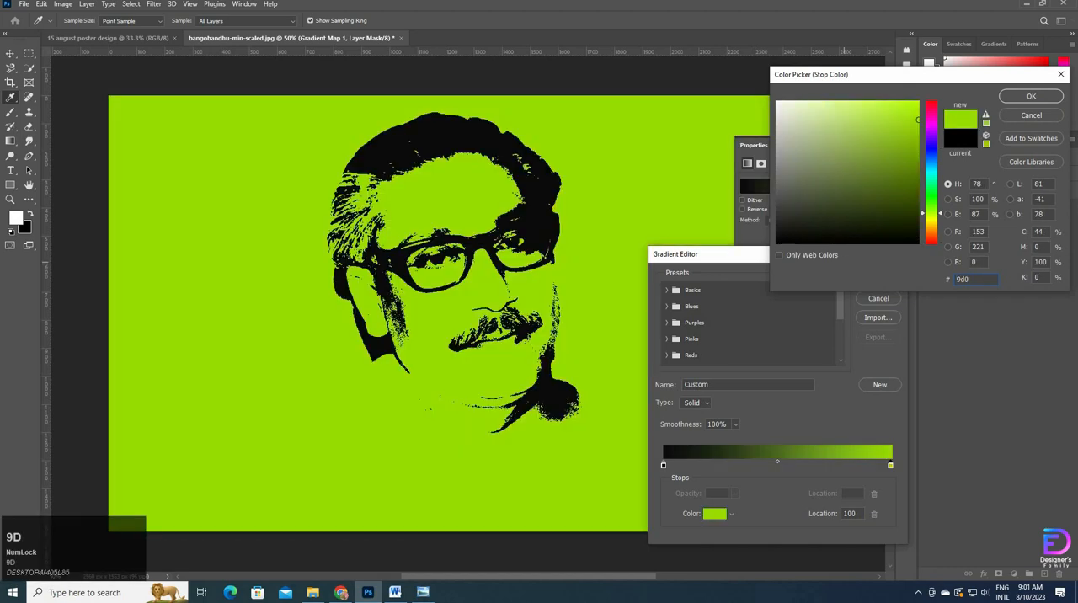
{"action": "type", "text": "f0c"}
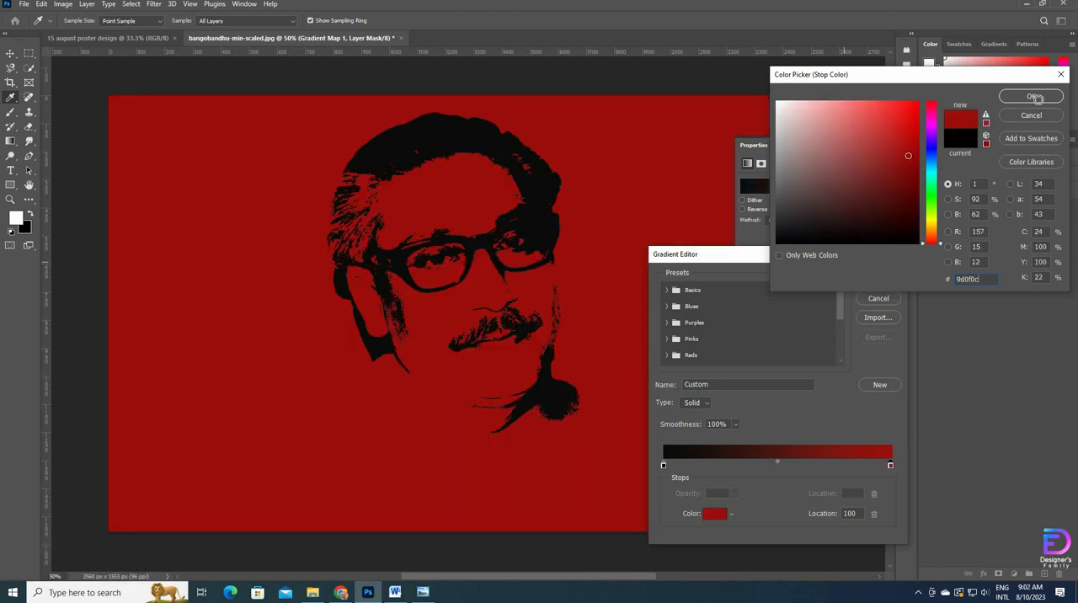
{"action": "left_click", "coordinate": [1032, 96]}
{"action": "left_click", "coordinate": [879, 279]}
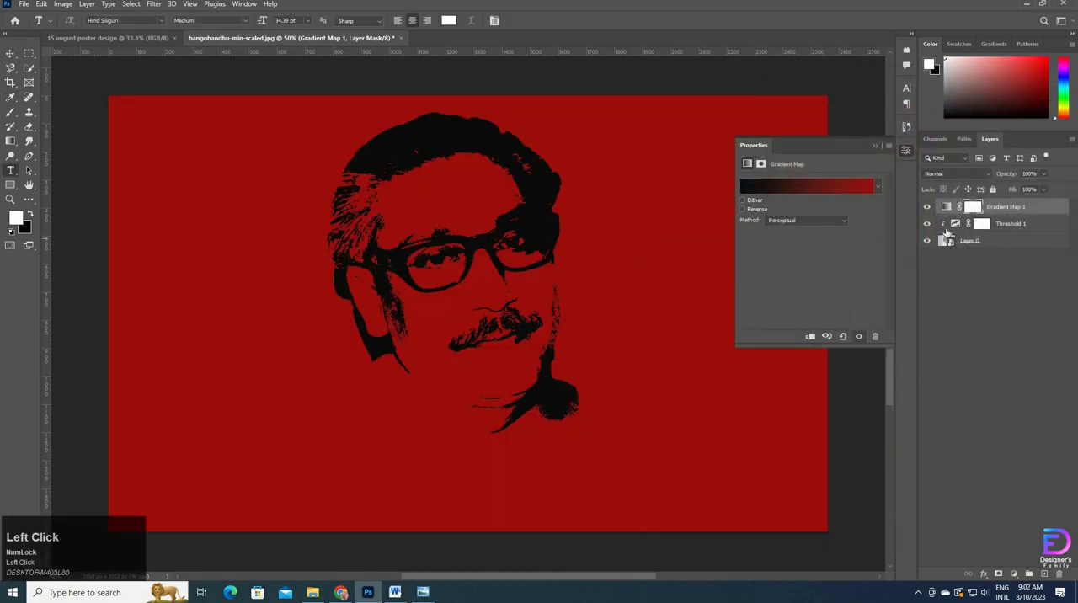
Step: Set the level of the existing Threshold adjustment layer to 131
{"action": "left_click", "coordinate": [955, 224]}
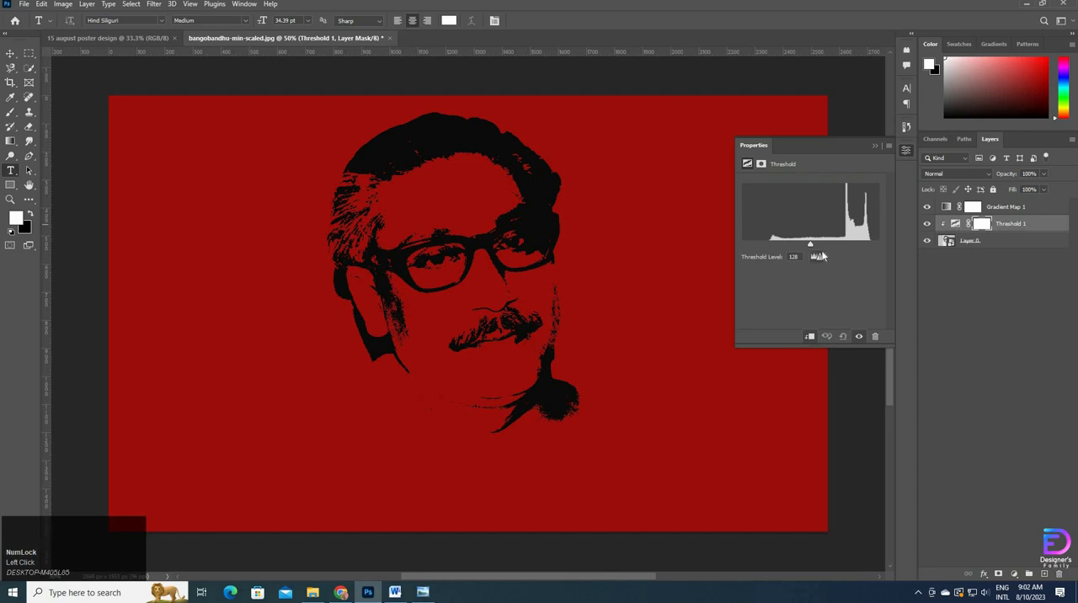
{"action": "left_click", "coordinate": [793, 256]}
{"action": "key", "text": "Up"}
{"action": "key", "text": "Down"}
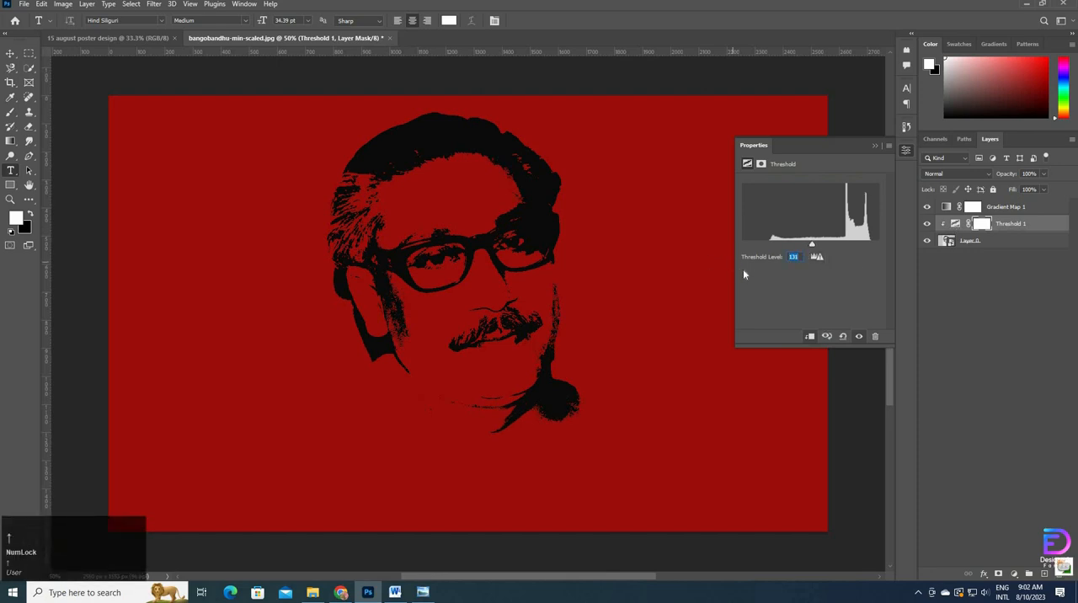
{"action": "left_click", "coordinate": [874, 146]}
Step: Create a clipping mask so the Gradient Map layer is clipped to the portrait layer below
{"action": "left_click", "coordinate": [970, 208]}
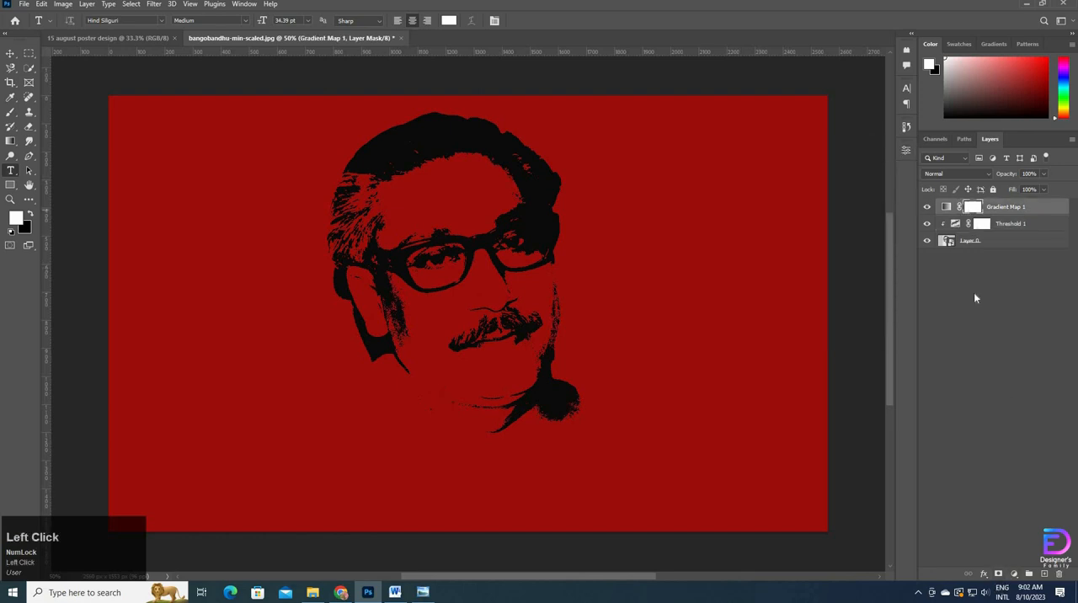
{"action": "right_click", "coordinate": [1003, 209]}
{"action": "left_click", "coordinate": [933, 356]}
{"action": "left_click", "coordinate": [1017, 207], "text": "shift"}
{"action": "left_click", "coordinate": [1017, 207]}
{"action": "left_click", "coordinate": [989, 241], "text": "shift"}
{"action": "left_click", "coordinate": [1000, 250]}
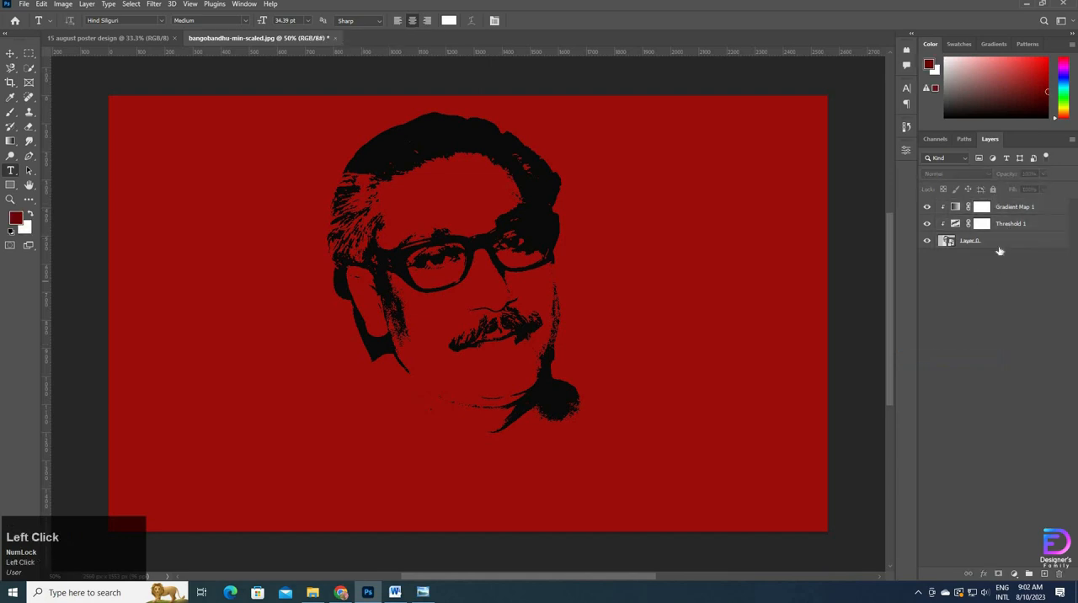
Step: Stamp all visible layers into a new merged layer at the top of the stack
{"action": "left_click", "coordinate": [999, 247]}
{"action": "left_click", "coordinate": [983, 285]}
{"action": "key", "text": "ctrl+shift+alt+e"}
{"action": "left_click", "coordinate": [975, 208]}
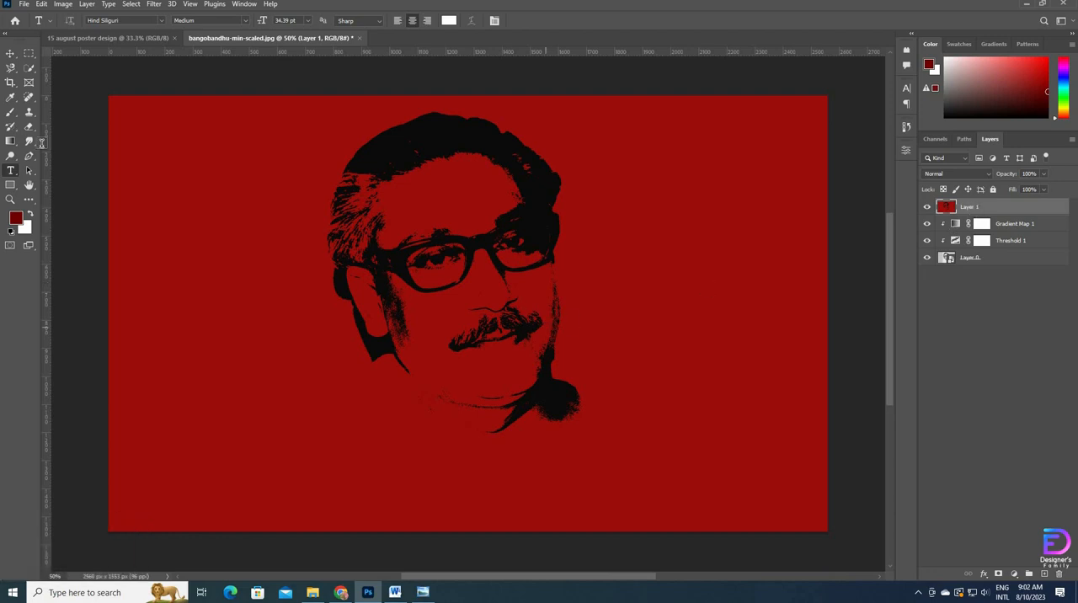
Step: Group the Gradient Map, Threshold and original photo layers, and hide the group
{"action": "left_click", "coordinate": [9, 52]}
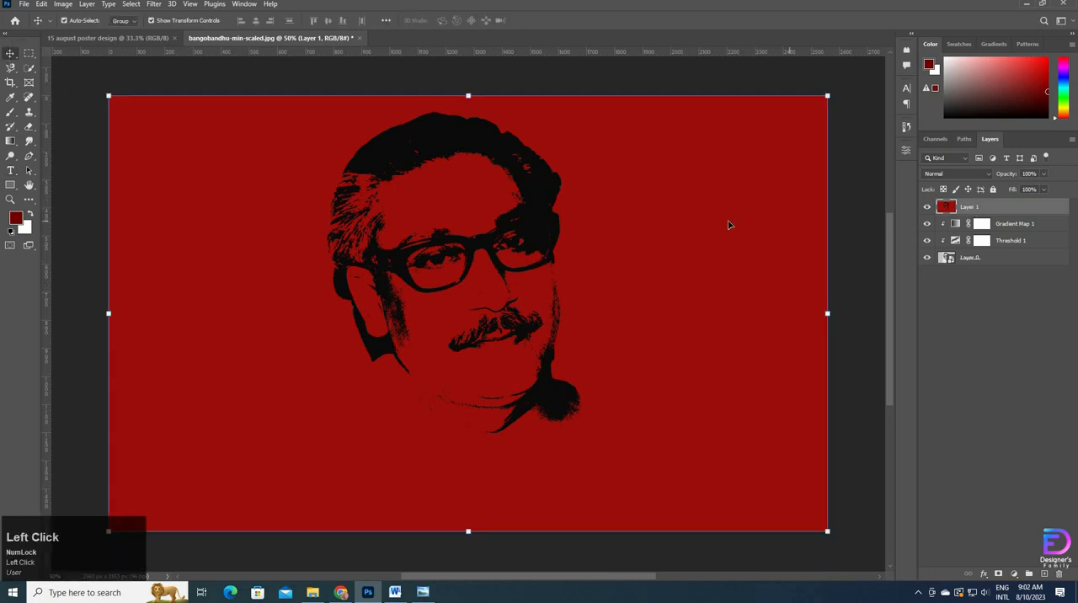
{"action": "left_click", "coordinate": [990, 228]}
{"action": "left_click", "coordinate": [986, 261], "text": "shift"}
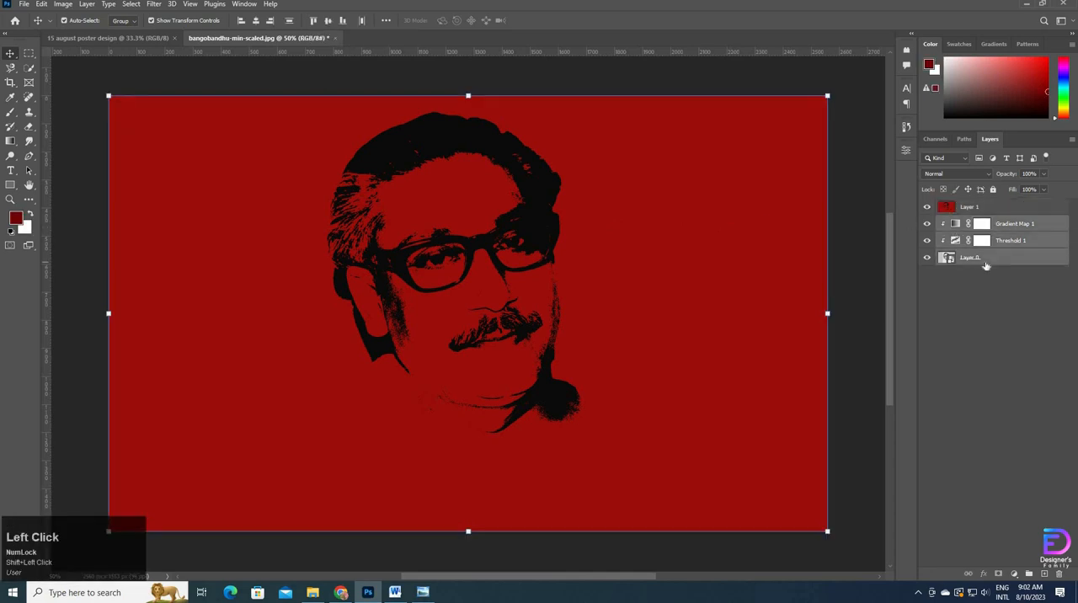
{"action": "key", "text": "ctrl+g"}
{"action": "left_click", "coordinate": [969, 207]}
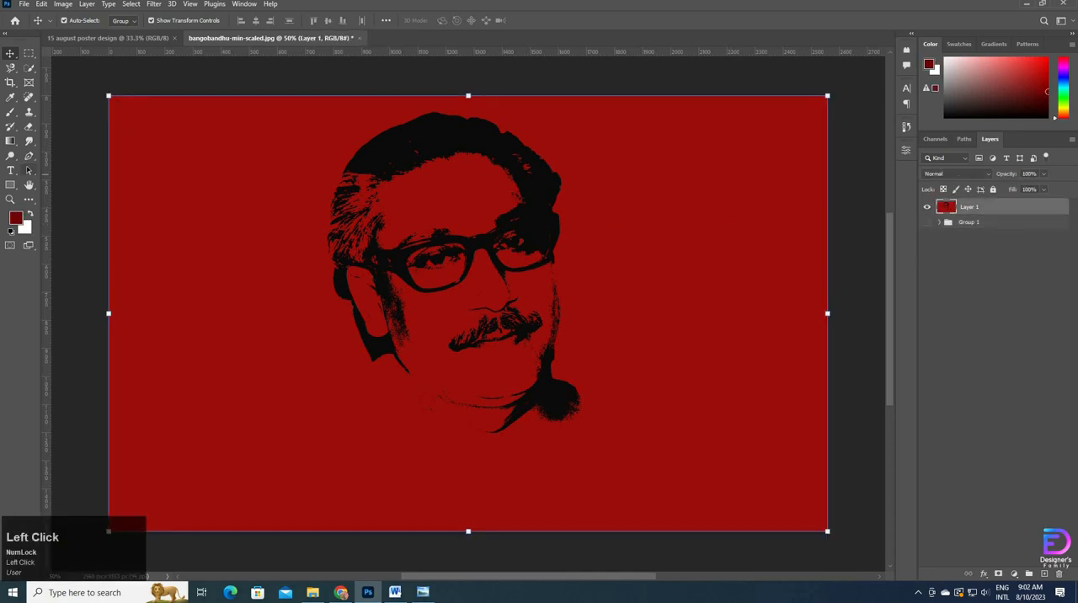
Step: Extend the canvas upward by about 140 px above the portrait with the Crop tool
{"action": "left_click", "coordinate": [11, 82]}
{"action": "left_click_drag", "start_coordinate": [470, 93], "coordinate": [485, 78]}
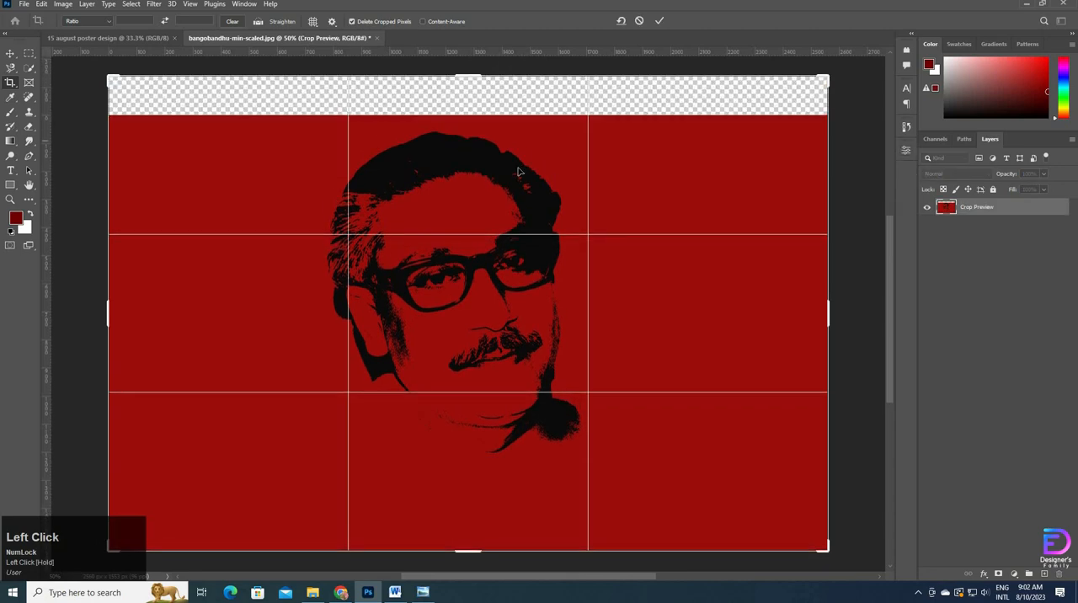
{"action": "left_click", "coordinate": [662, 21]}
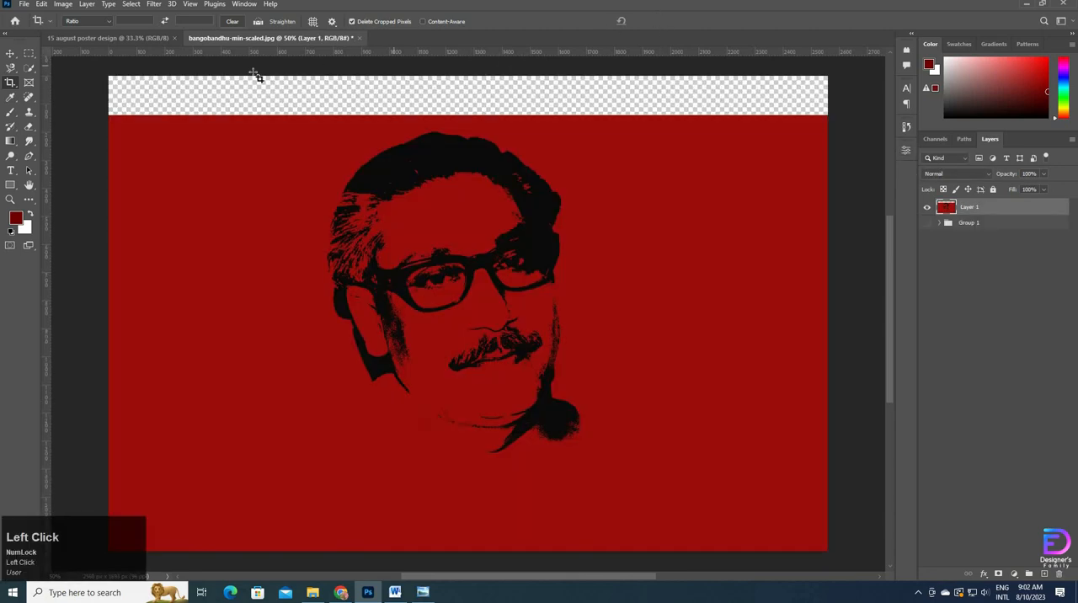
Step: Select the empty strip above the red image, fill it with Content-Aware at 100% opacity, and deselect
{"action": "left_click", "coordinate": [28, 53]}
{"action": "left_click_drag", "start_coordinate": [108, 75], "coordinate": [833, 118]}
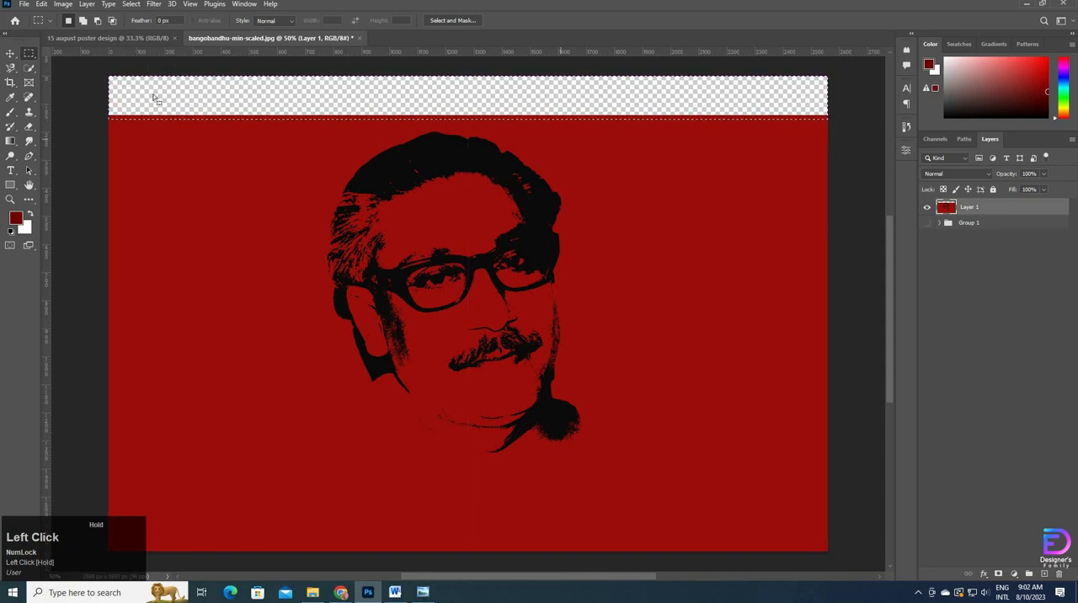
{"action": "left_click", "coordinate": [44, 5]}
{"action": "left_click", "coordinate": [58, 178]}
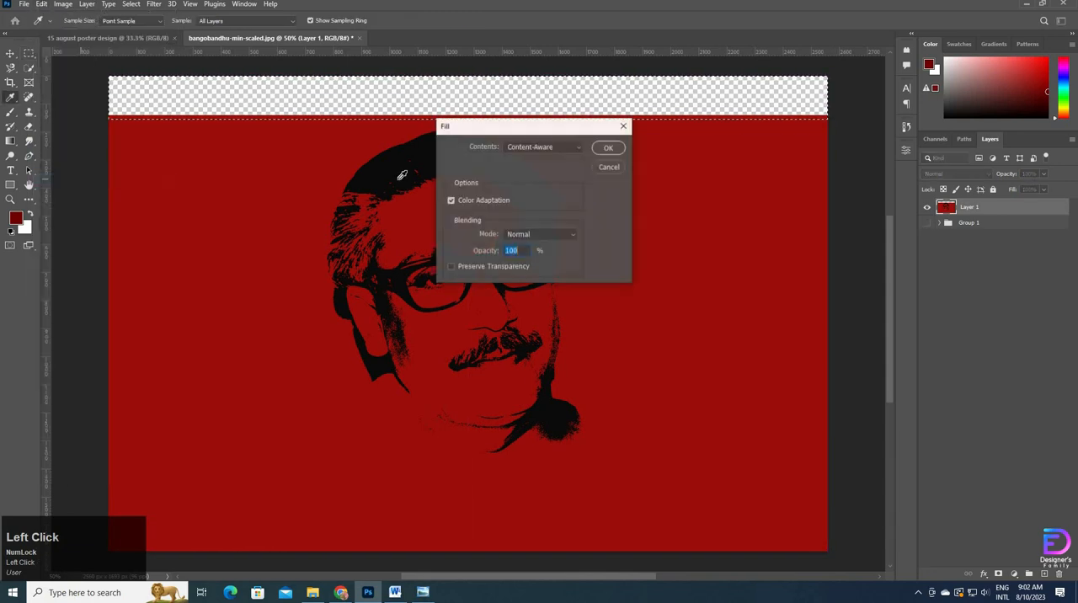
{"action": "left_click", "coordinate": [605, 149]}
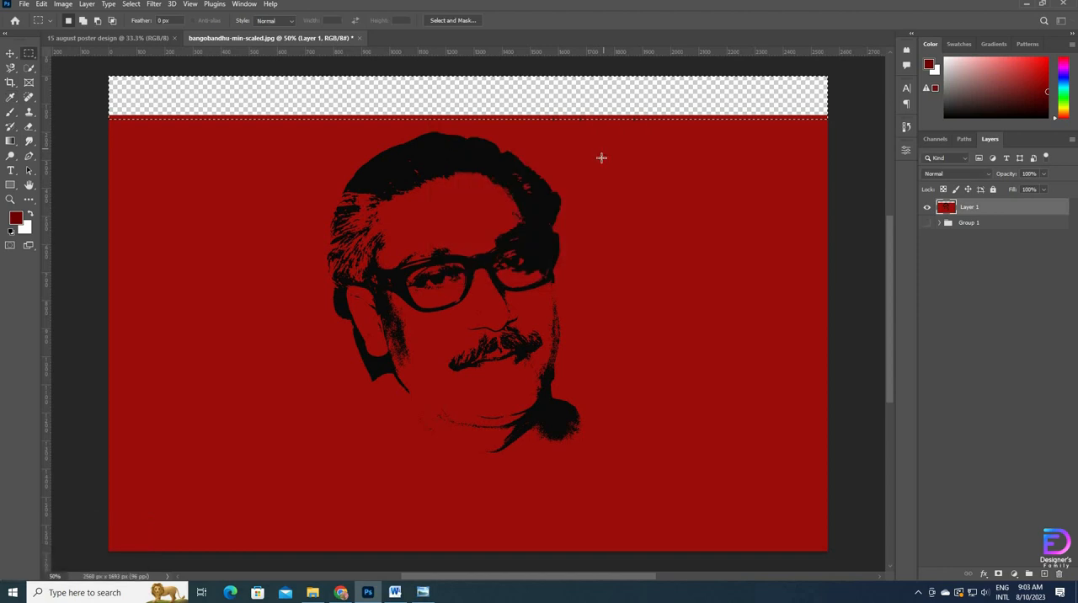
{"action": "left_click", "coordinate": [11, 54]}
{"action": "key", "text": "ctrl+d"}
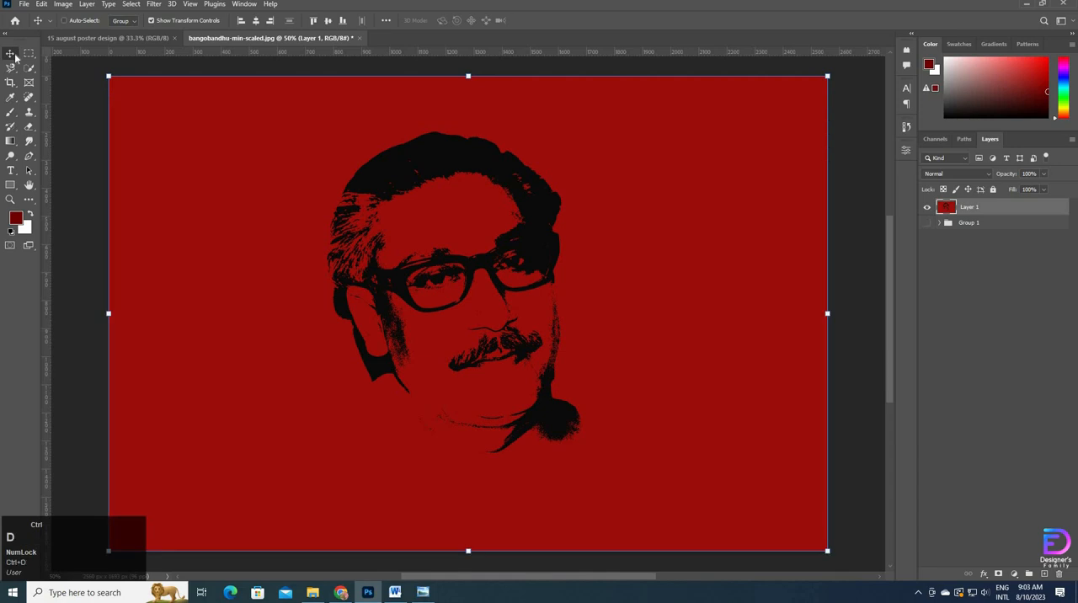
Step: Copy the merged red portrait layer into the 15 august poster design document, hide it there, and select the white Layer 0
{"action": "left_click_drag", "start_coordinate": [305, 242], "coordinate": [475, 312]}
{"action": "left_click", "coordinate": [927, 209]}
{"action": "left_click", "coordinate": [1057, 232]}
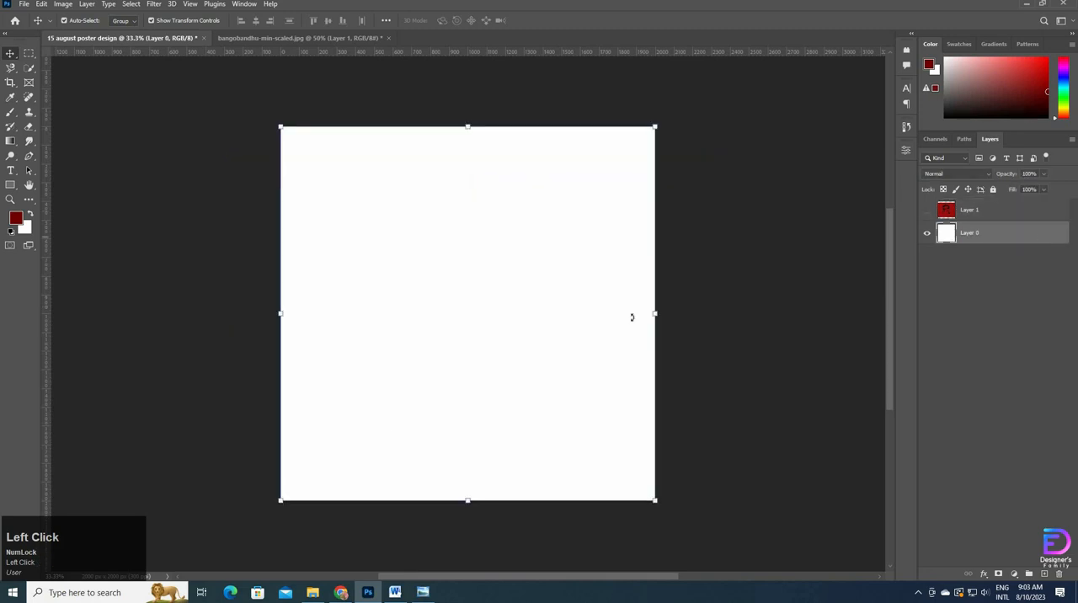
Step: Place the dark-grunge-style-scratched-metal-surface image above the white Layer 0, scaled to 46.26% so it covers the whole canvas, and deselect it
{"action": "left_click", "coordinate": [313, 592]}
{"action": "left_click_drag", "start_coordinate": [187, 88], "coordinate": [445, 325]}
{"action": "left_click_drag", "start_coordinate": [467, 172], "coordinate": [468, 119]}
{"action": "left_click_drag", "start_coordinate": [471, 491], "coordinate": [469, 507]}
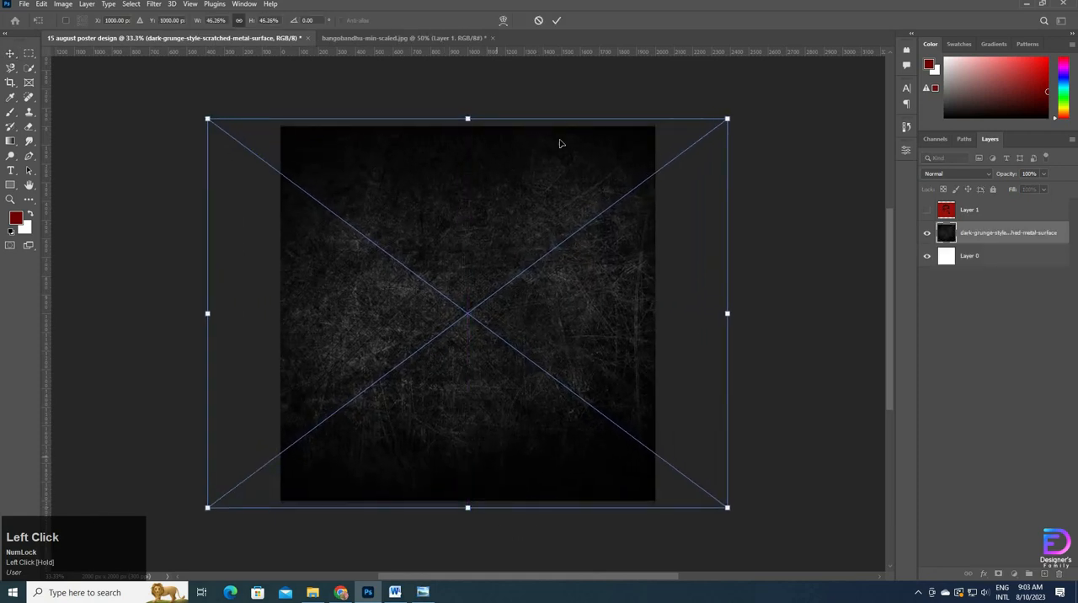
{"action": "left_click", "coordinate": [558, 20]}
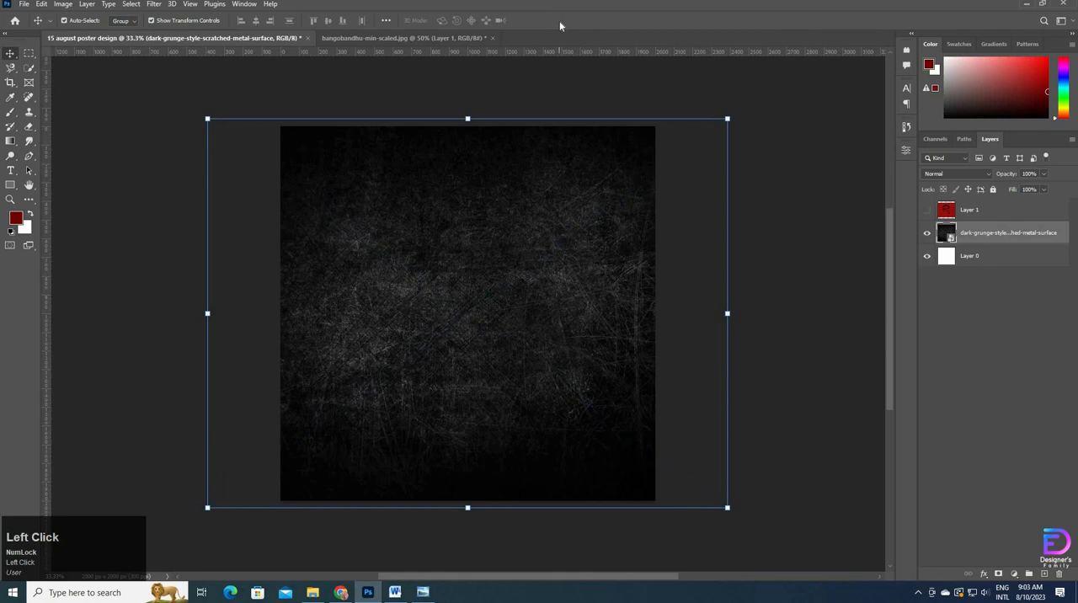
{"action": "left_click", "coordinate": [167, 139]}
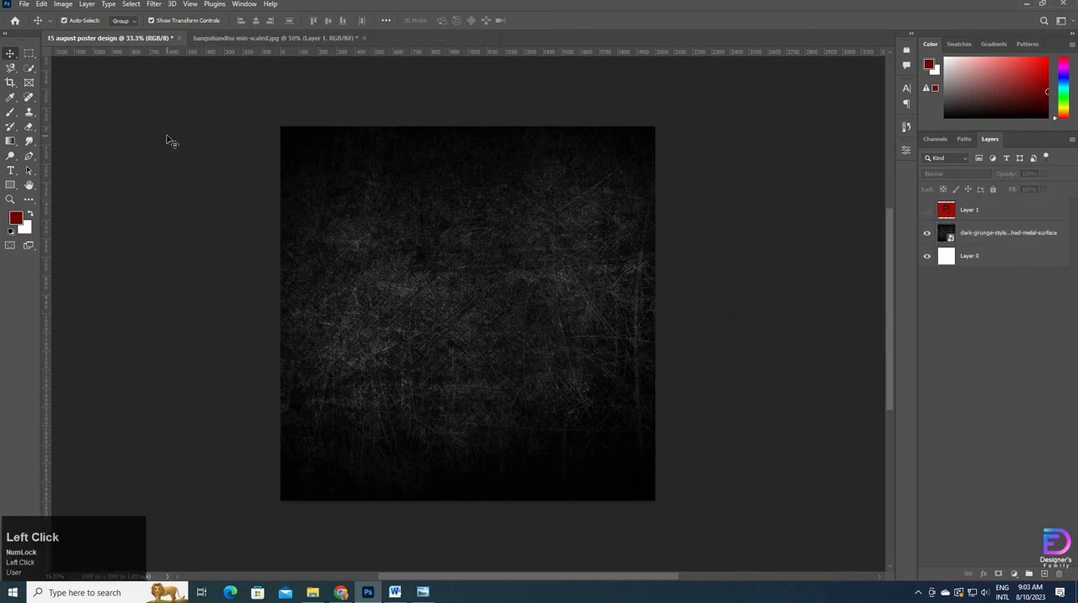
Step: Open the red splatter image pxfuel.jpg, unlock its background layer and remove the black background with the Magic Eraser at tolerance 32
{"action": "left_click", "coordinate": [312, 592]}
{"action": "left_click_drag", "start_coordinate": [315, 87], "coordinate": [516, 38]}
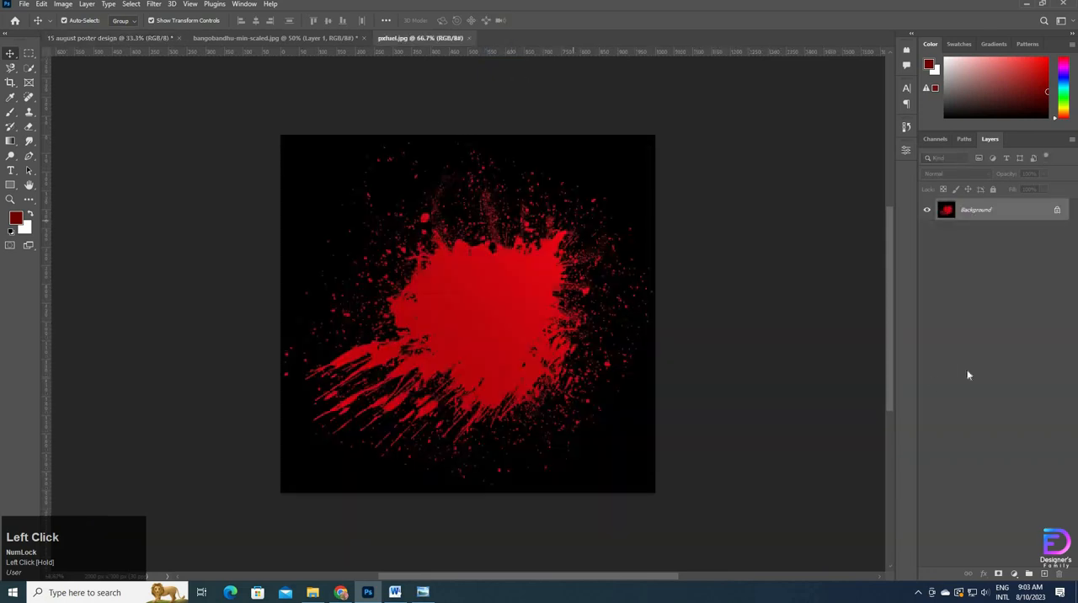
{"action": "left_click", "coordinate": [1057, 210]}
{"action": "left_click", "coordinate": [28, 127]}
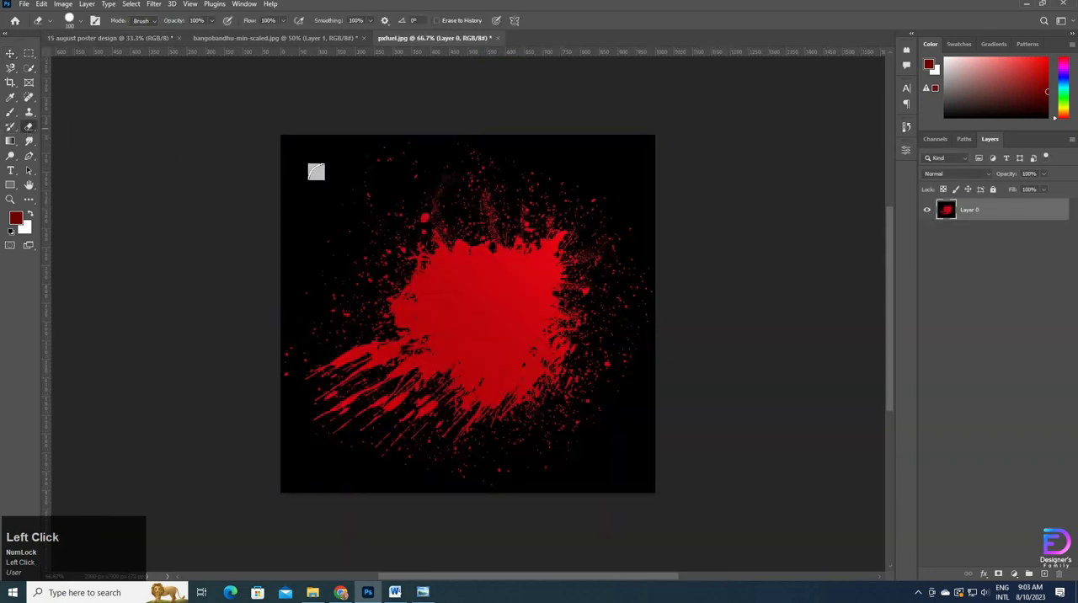
{"action": "right_click", "coordinate": [30, 128]}
{"action": "left_click", "coordinate": [87, 149]}
{"action": "left_click", "coordinate": [328, 186]}
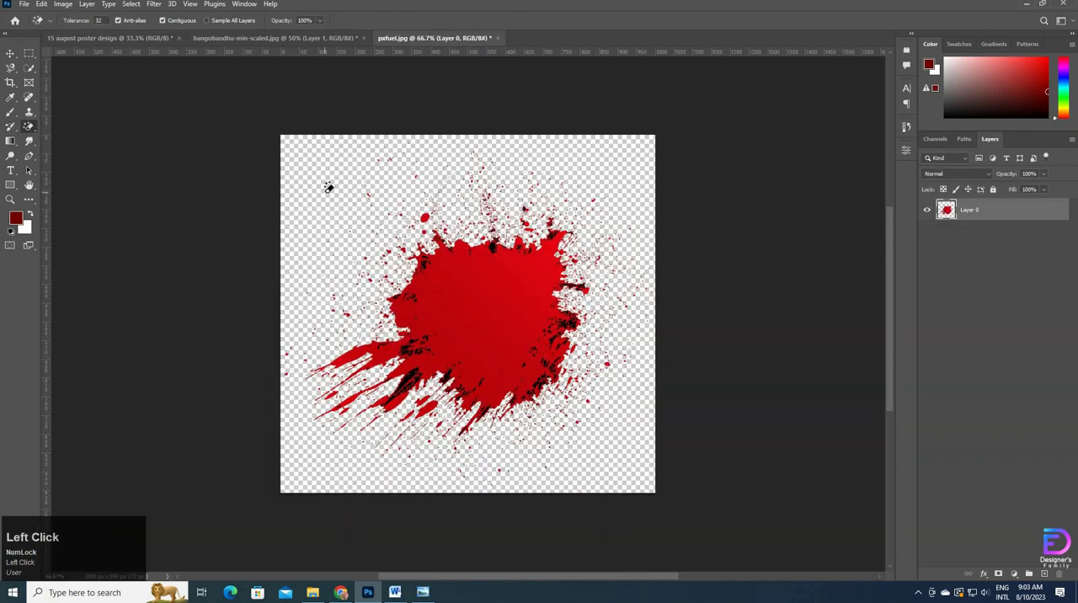
{"action": "left_click", "coordinate": [11, 54]}
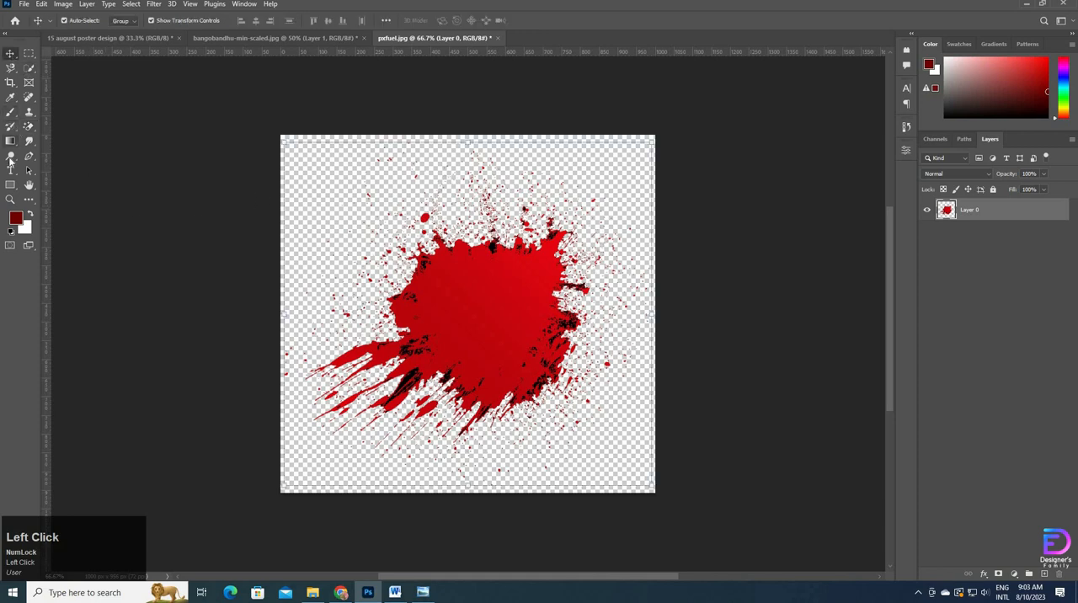
{"action": "left_click", "coordinate": [10, 113]}
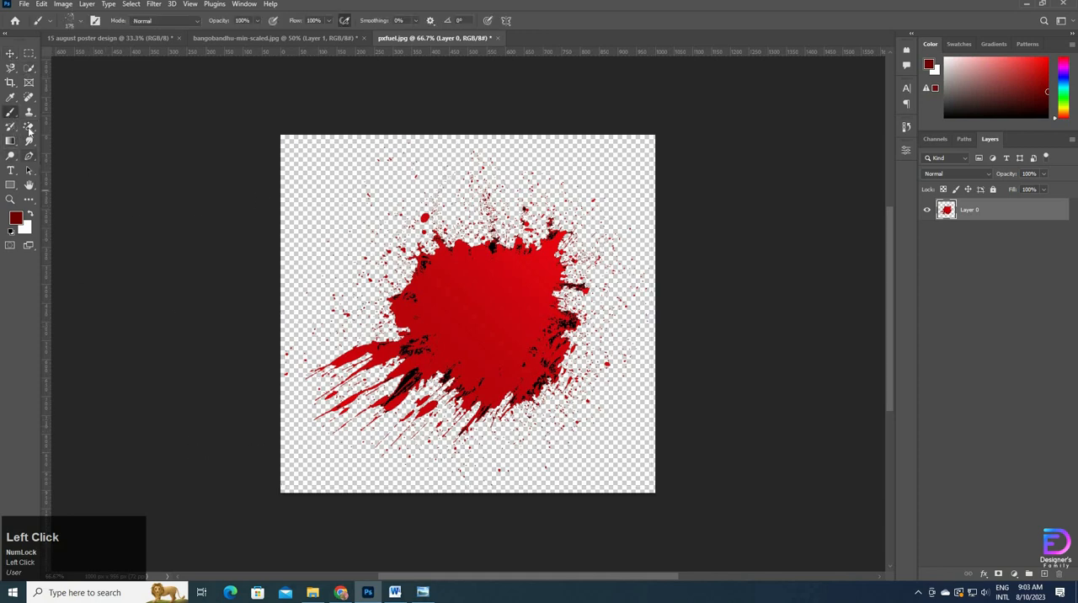
{"action": "right_click", "coordinate": [29, 128]}
{"action": "right_click", "coordinate": [492, 304]}
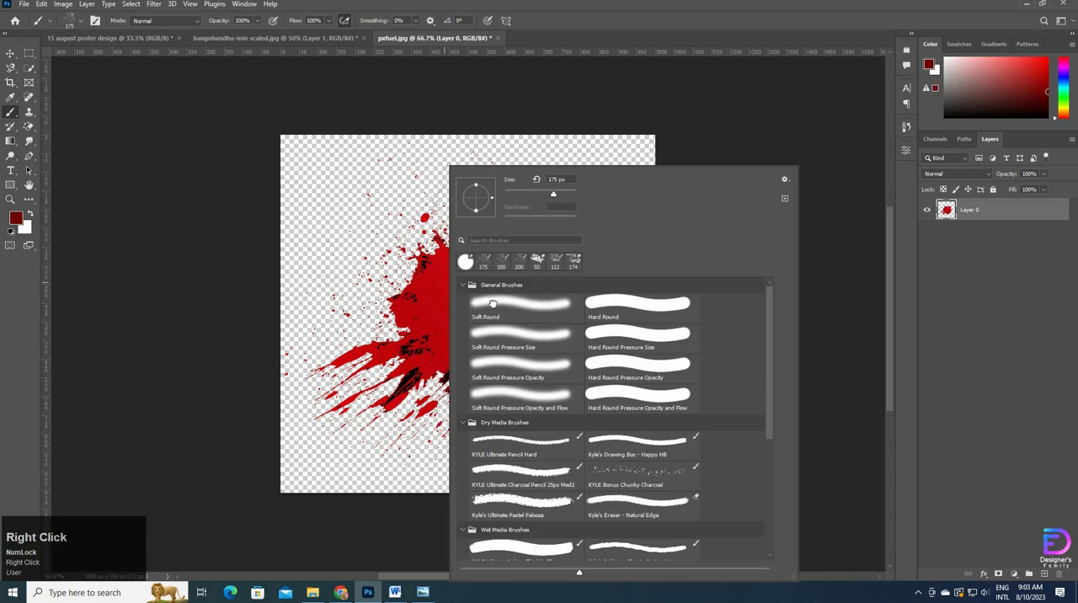
{"action": "left_click", "coordinate": [493, 304]}
{"action": "left_click", "coordinate": [275, 404]}
{"action": "left_click_drag", "start_coordinate": [287, 345], "coordinate": [371, 438]}
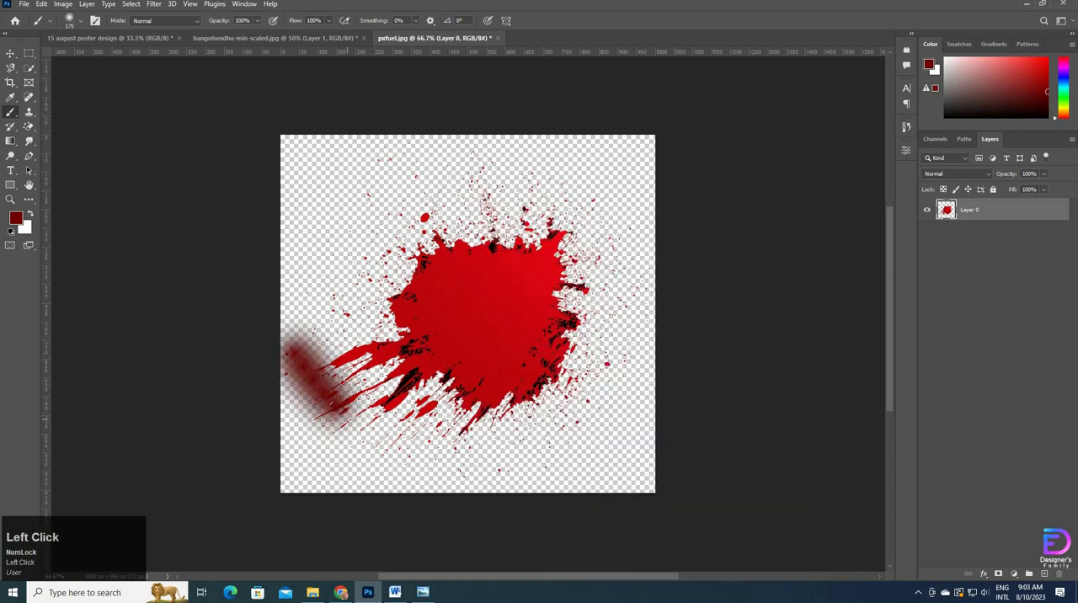
{"action": "key", "text": "ctrl+z"}
Step: Erase the long streaks at the splatter's lower-left edge with the Eraser tool, using a brush enlarged to 150 px
{"action": "left_click", "coordinate": [28, 126]}
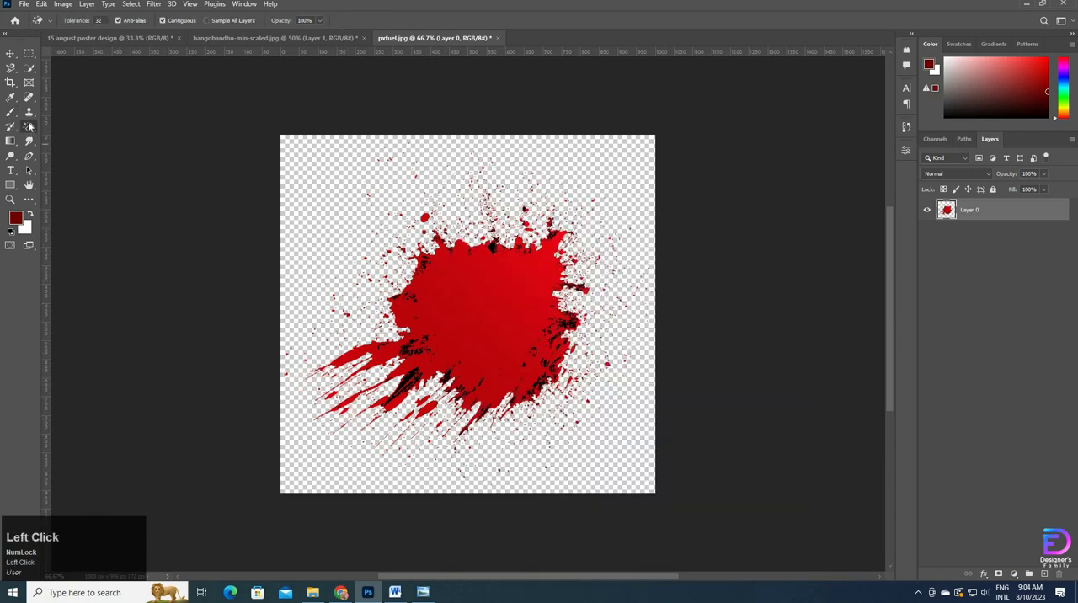
{"action": "right_click", "coordinate": [28, 126]}
{"action": "left_click", "coordinate": [67, 121]}
{"action": "mouse_move", "coordinate": [320, 352]}
{"action": "left_mouse_down"}
{"action": "mouse_move", "coordinate": [341, 357]}
{"action": "mouse_move", "coordinate": [388, 337]}
{"action": "mouse_move", "coordinate": [362, 363]}
{"action": "mouse_move", "coordinate": [341, 425]}
{"action": "left_mouse_up"}
{"action": "key", "text": "bracketright"}
{"action": "key", "text": "bracketright"}
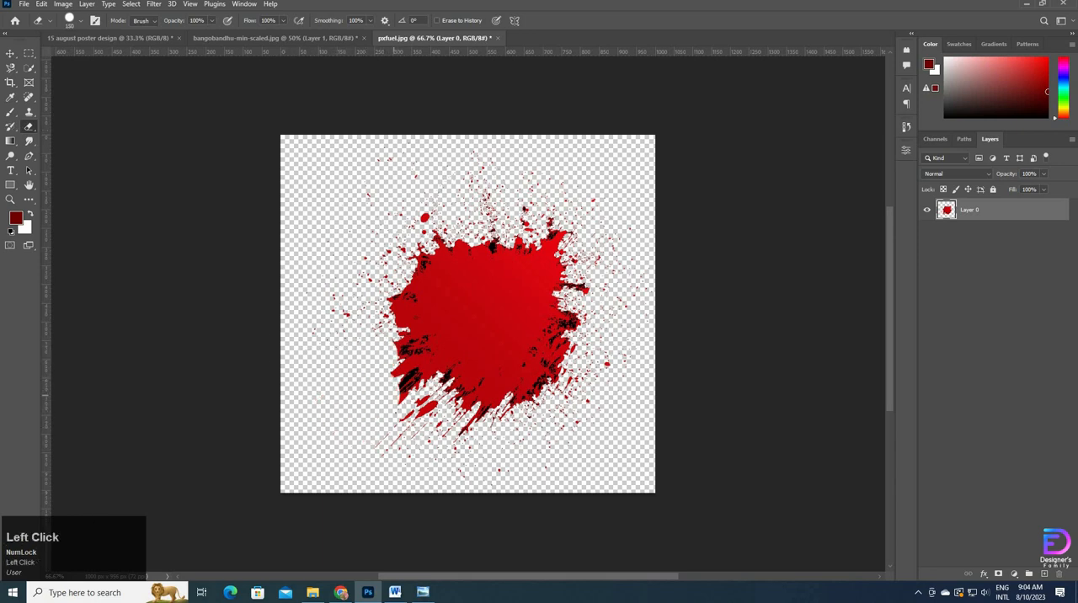
{"action": "left_click_drag", "start_coordinate": [393, 395], "coordinate": [370, 435]}
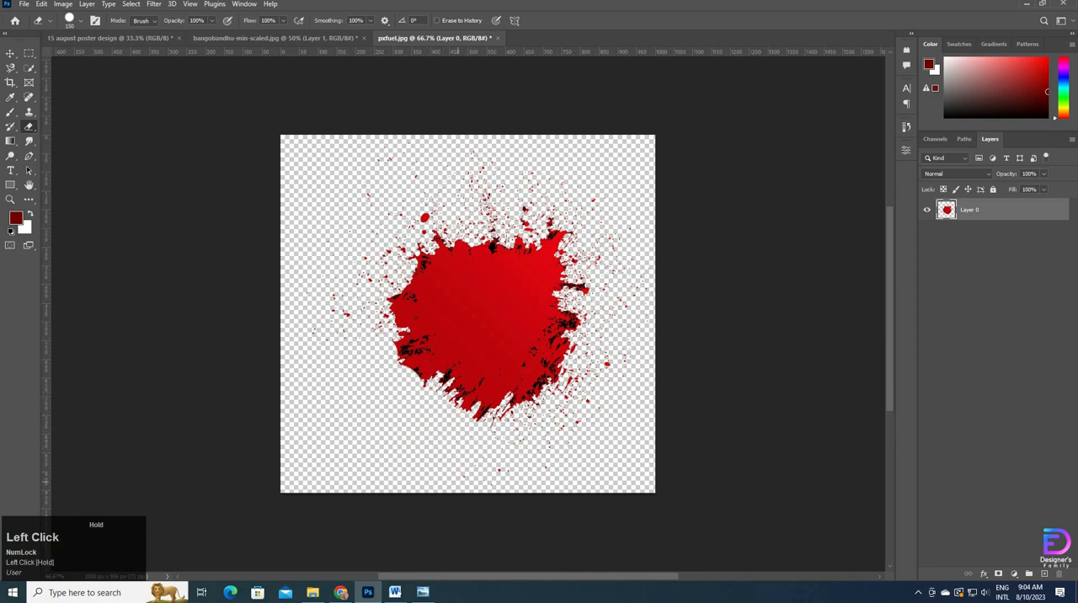
Step: Duplicate the splatter layer, flip the copy to -100% width and height, and offset it slightly downward to fill out the shape
{"action": "left_click", "coordinate": [11, 54]}
{"action": "key", "text": "ctrl+j"}
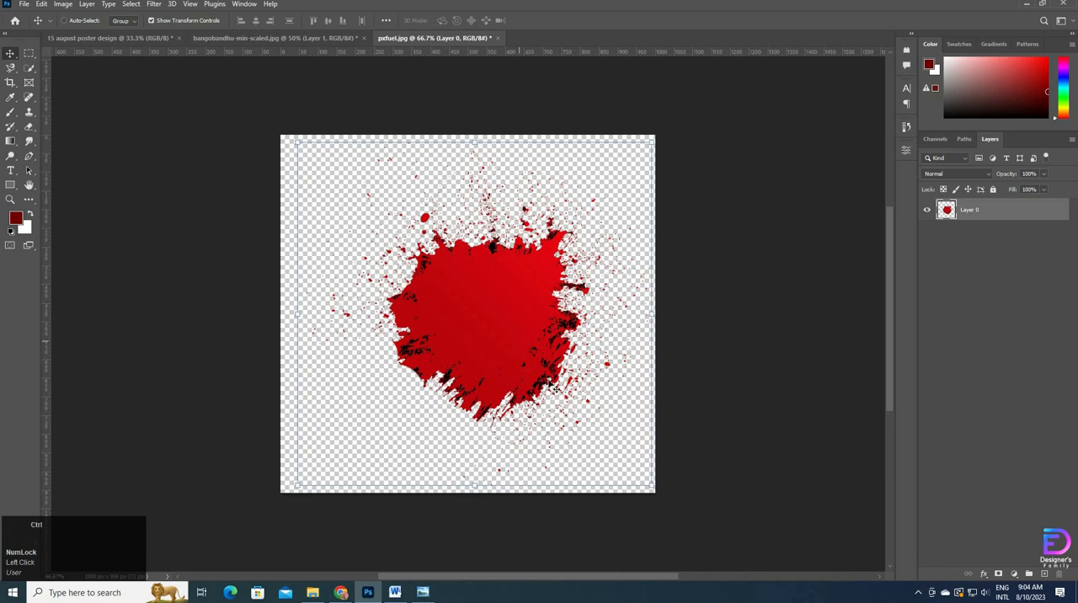
{"action": "left_click", "coordinate": [374, 358]}
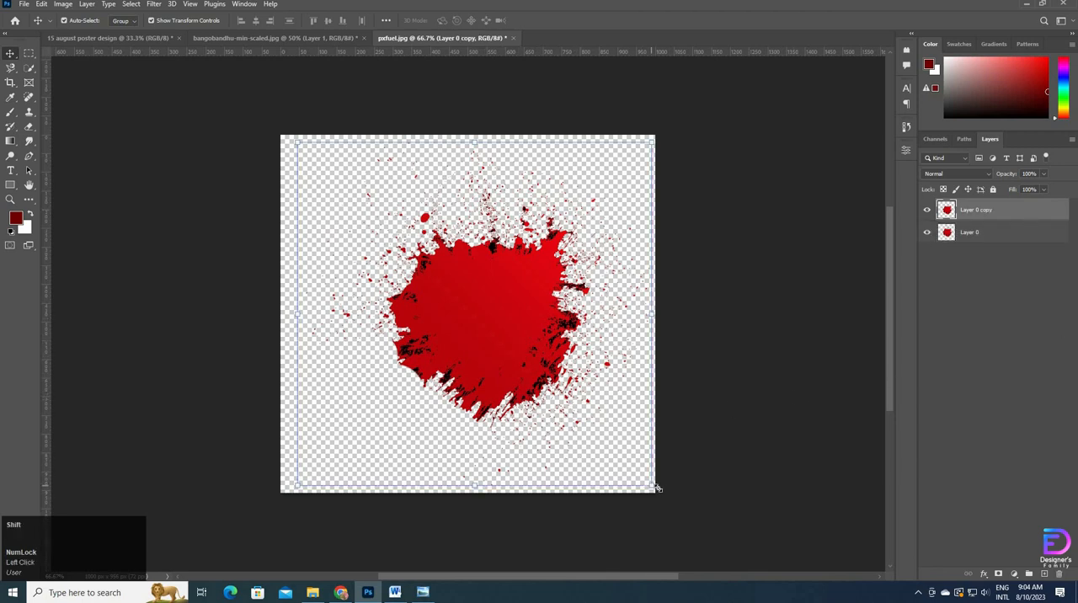
{"action": "left_click_drag", "start_coordinate": [683, 426], "coordinate": [373, 193]}
{"action": "left_click_drag", "start_coordinate": [479, 323], "coordinate": [483, 360]}
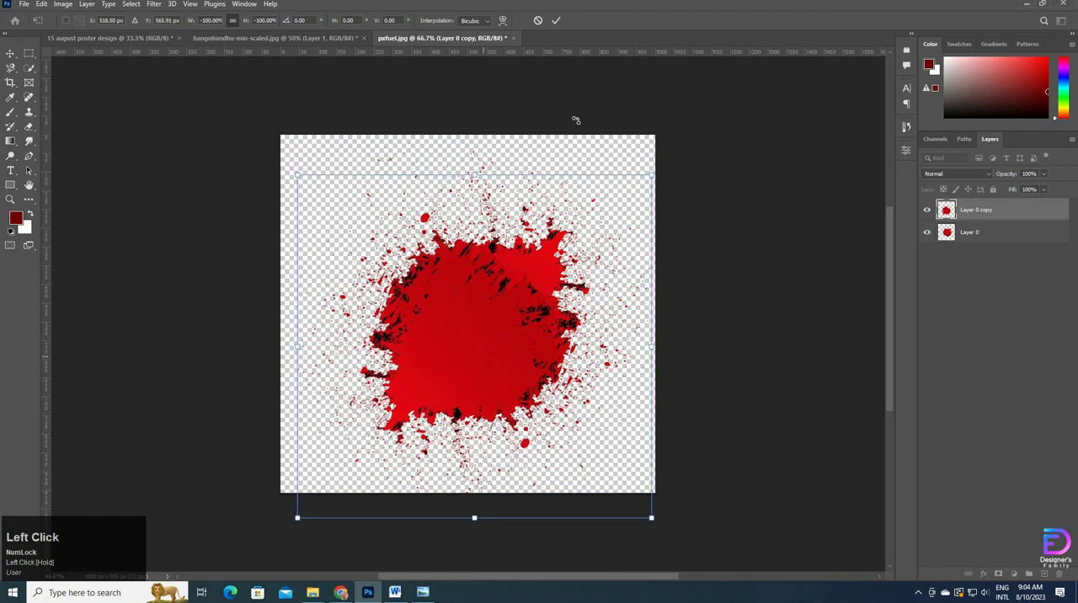
{"action": "left_click", "coordinate": [554, 19]}
Step: Convert both splatter layers into one smart object and copy it into the 15 august poster design document
{"action": "left_click", "coordinate": [999, 241], "text": "shift"}
{"action": "right_click", "coordinate": [998, 241]}
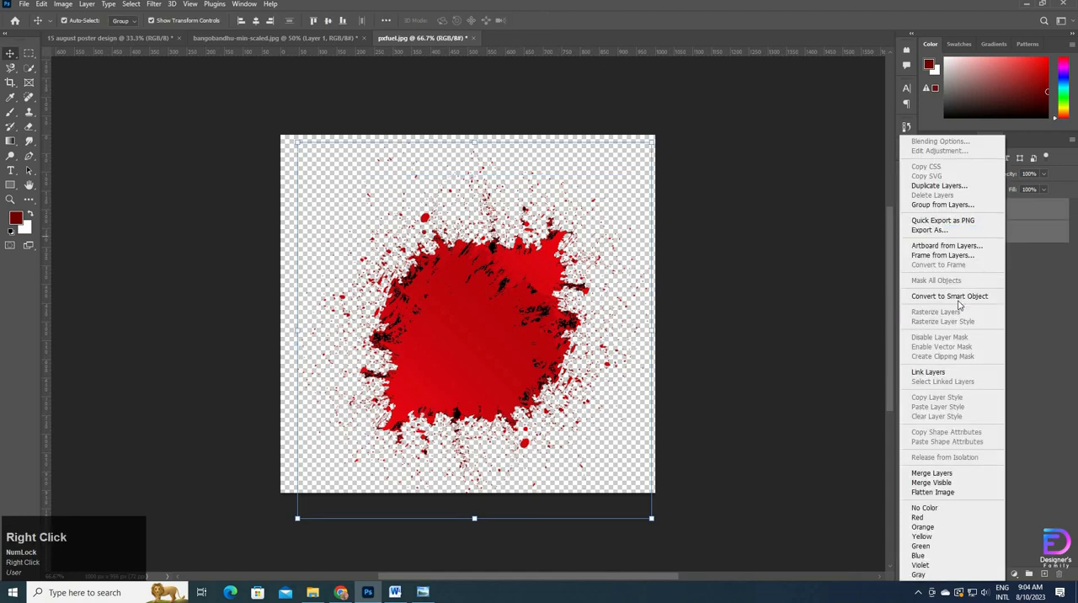
{"action": "left_click", "coordinate": [947, 299]}
{"action": "left_click_drag", "start_coordinate": [484, 337], "coordinate": [339, 195]}
{"action": "left_click_drag", "start_coordinate": [483, 307], "coordinate": [484, 305]}
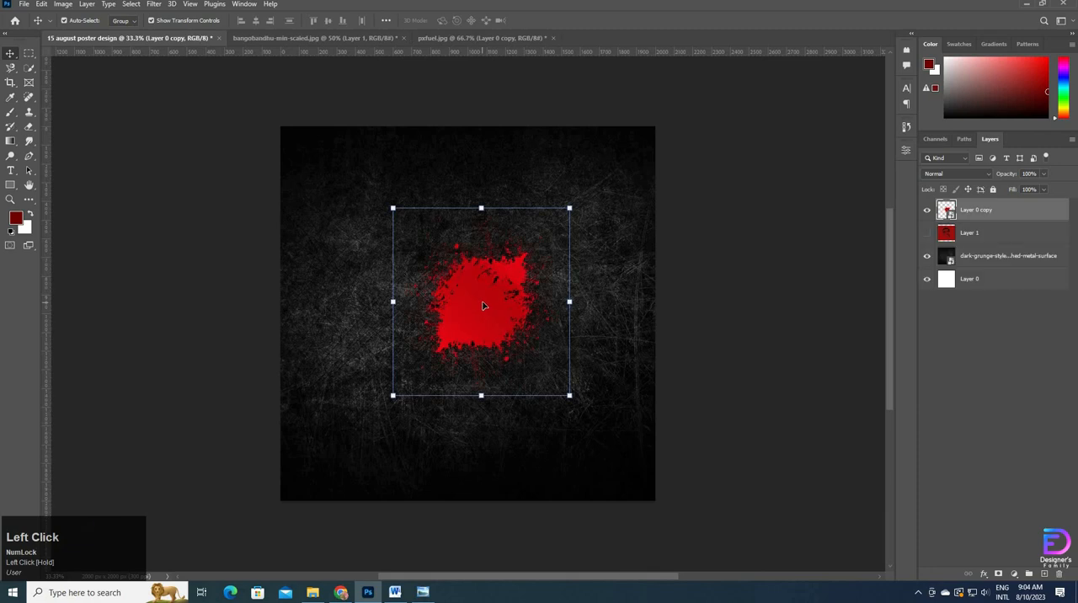
Step: Scale the splatter to 36.32% and place it horizontally centred in the upper middle of the poster
{"action": "left_click_drag", "start_coordinate": [481, 208], "coordinate": [483, 139]}
{"action": "left_click_drag", "start_coordinate": [480, 392], "coordinate": [471, 425]}
{"action": "left_click_drag", "start_coordinate": [496, 329], "coordinate": [483, 338]}
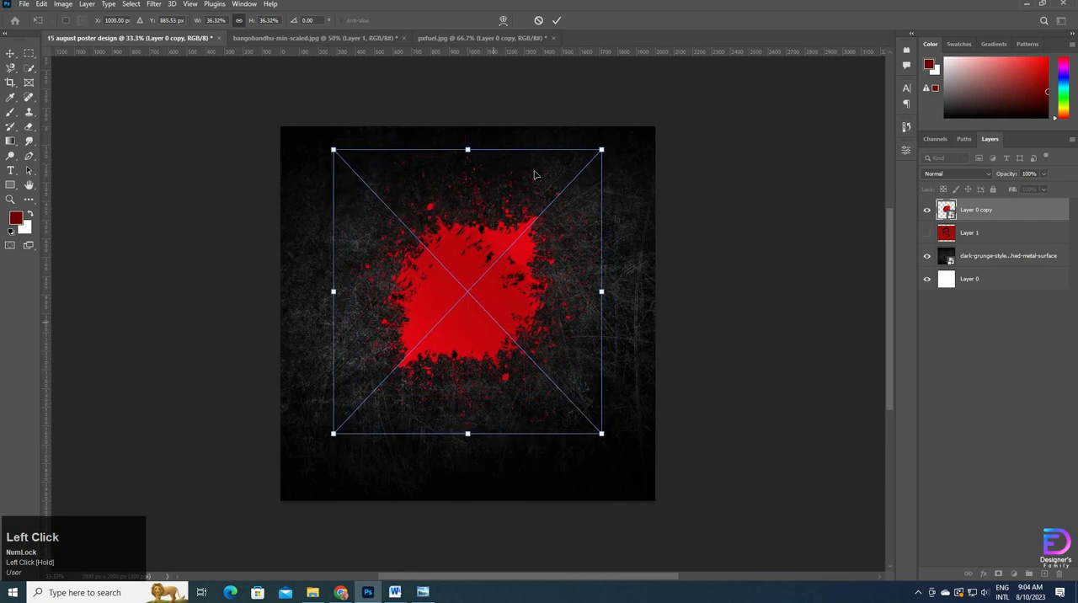
{"action": "left_click", "coordinate": [556, 20]}
Step: Move the red portrait layer above the splatter, show it, and clip it to the splatter with a clipping mask
{"action": "left_click_drag", "start_coordinate": [983, 234], "coordinate": [943, 206]}
{"action": "left_click", "coordinate": [927, 210]}
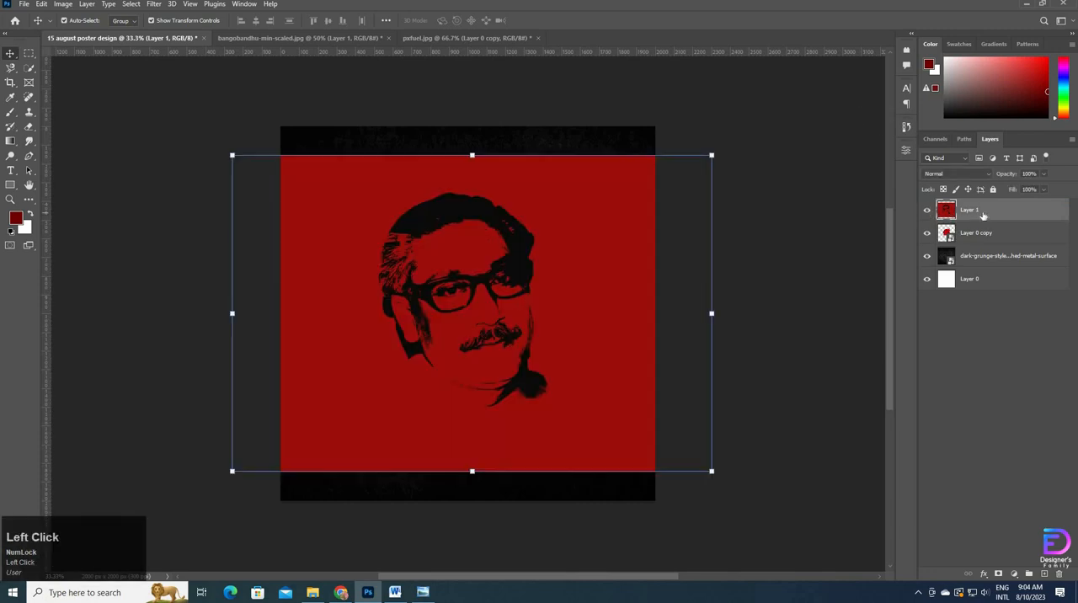
{"action": "right_click", "coordinate": [984, 217]}
{"action": "left_click", "coordinate": [907, 354]}
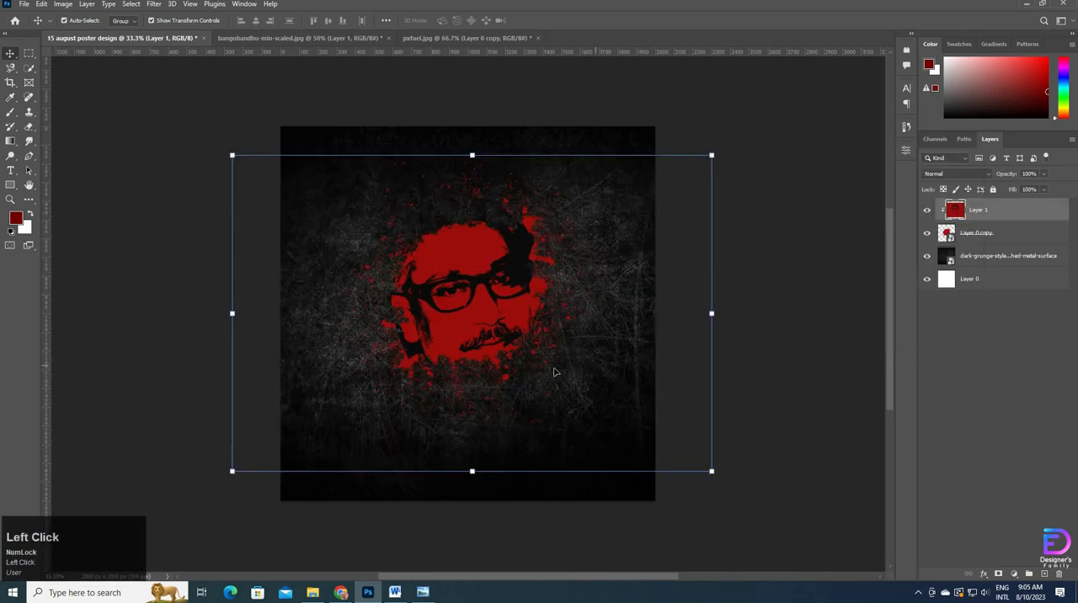
Step: Scale down the clipped portrait and position the face within the splatter
{"action": "left_click_drag", "start_coordinate": [469, 155], "coordinate": [484, 188]}
{"action": "left_click_drag", "start_coordinate": [474, 470], "coordinate": [491, 403]}
{"action": "left_click_drag", "start_coordinate": [452, 271], "coordinate": [453, 284]}
Step: Rotate the splatter layer about 13° clockwise behind the portrait
{"action": "left_click", "coordinate": [1019, 230]}
{"action": "key", "text": "ctrl+t"}
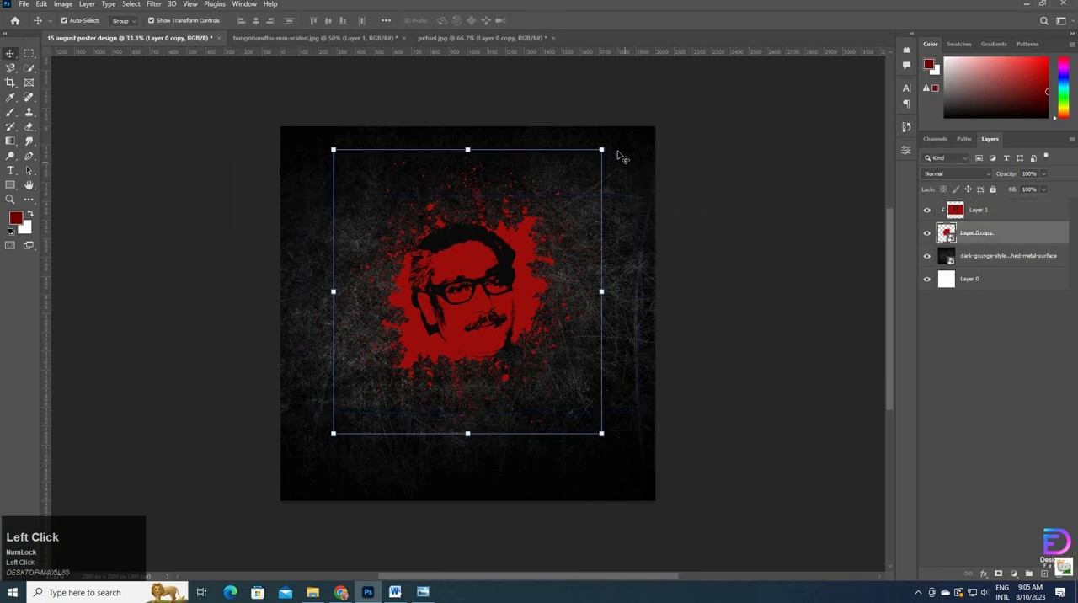
{"action": "left_click_drag", "start_coordinate": [609, 144], "coordinate": [611, 199]}
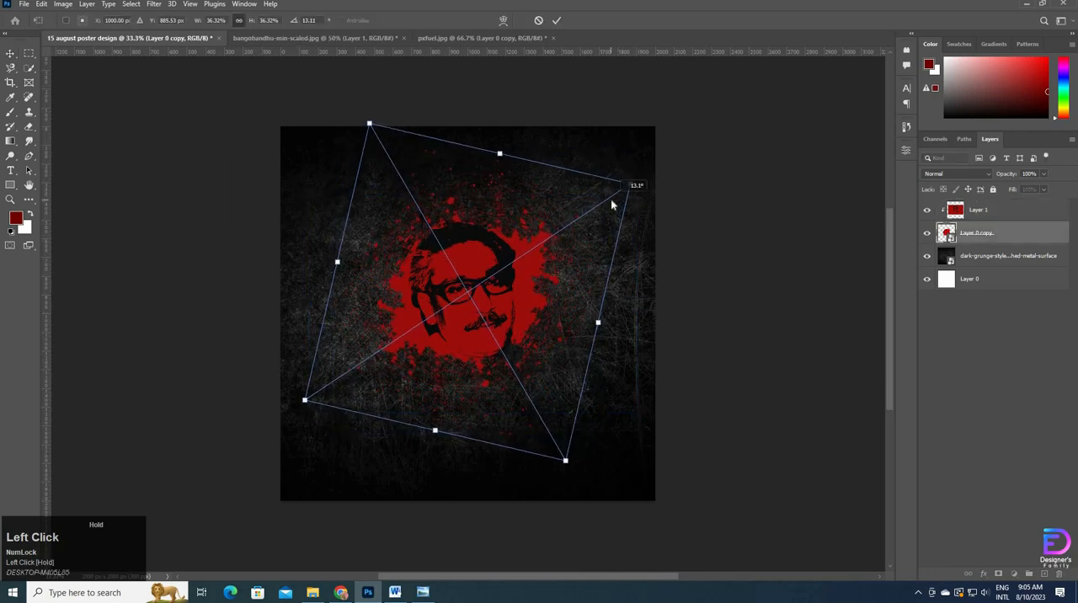
{"action": "left_click", "coordinate": [556, 20]}
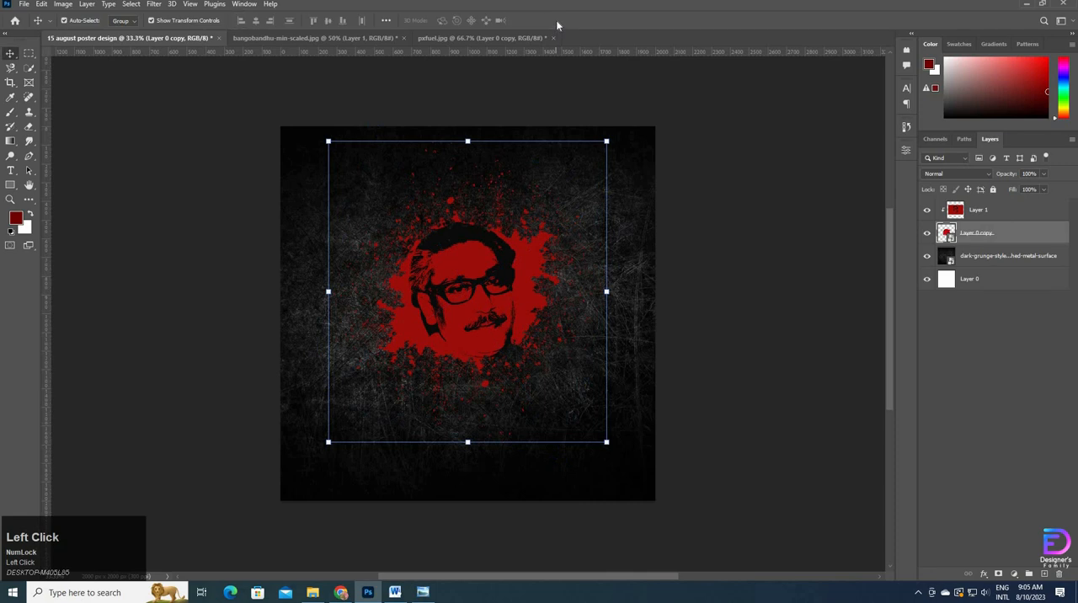
Step: Scale the clipped portrait layer down to 84.52% so the whole head fits inside the splatter
{"action": "left_click", "coordinate": [977, 211]}
{"action": "left_click_drag", "start_coordinate": [474, 197], "coordinate": [472, 203]}
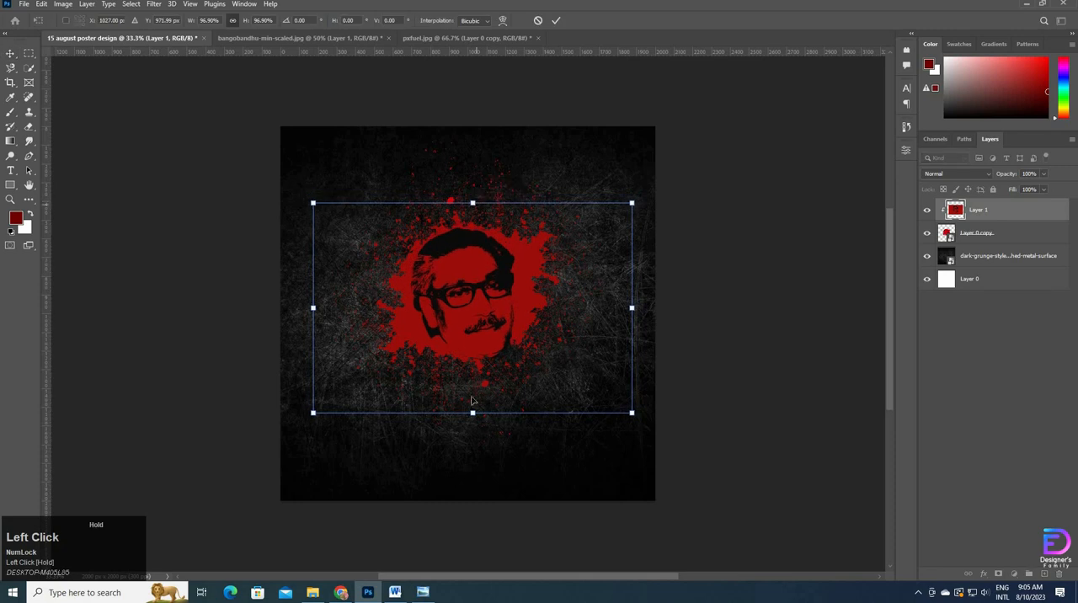
{"action": "left_click_drag", "start_coordinate": [473, 415], "coordinate": [491, 384]}
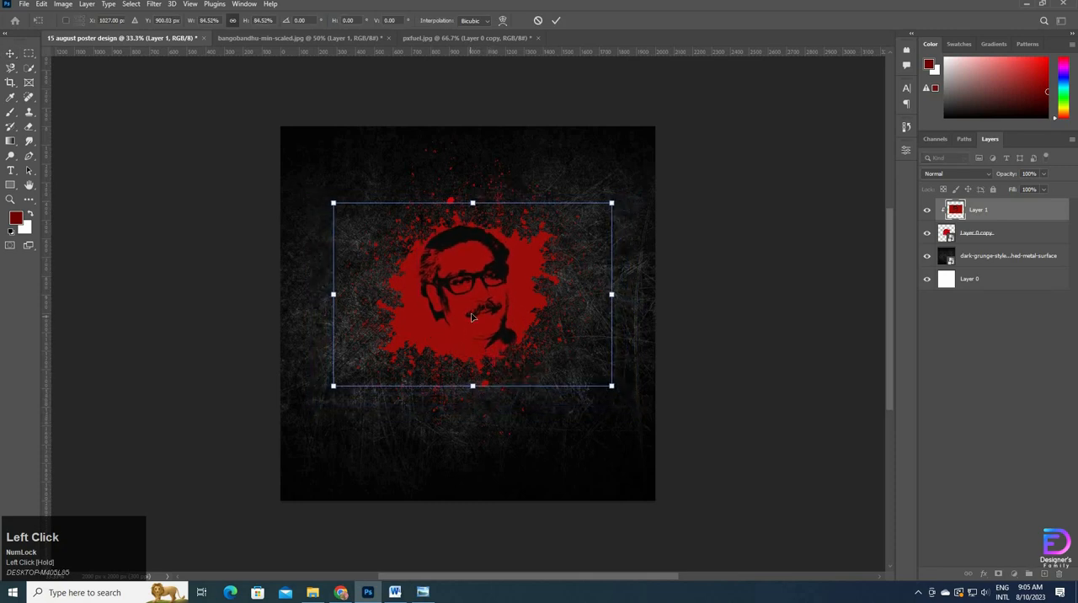
Step: Set the splatter layer's rotation to about -12.7°, apply it and deselect the layer
{"action": "left_click", "coordinate": [1005, 240]}
{"action": "left_click_drag", "start_coordinate": [586, 101], "coordinate": [546, 140]}
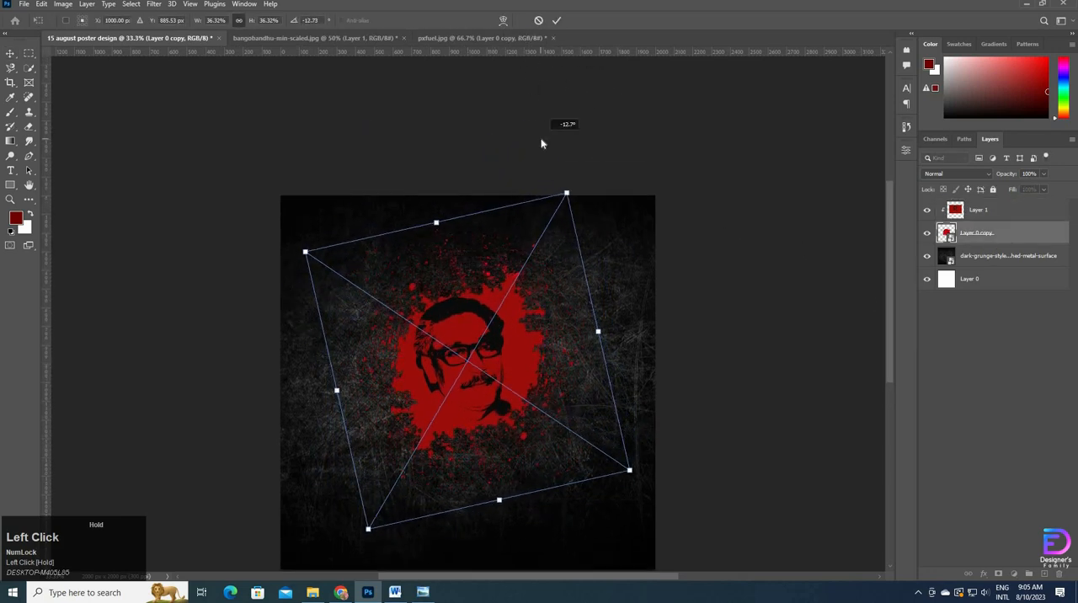
{"action": "left_click", "coordinate": [538, 21]}
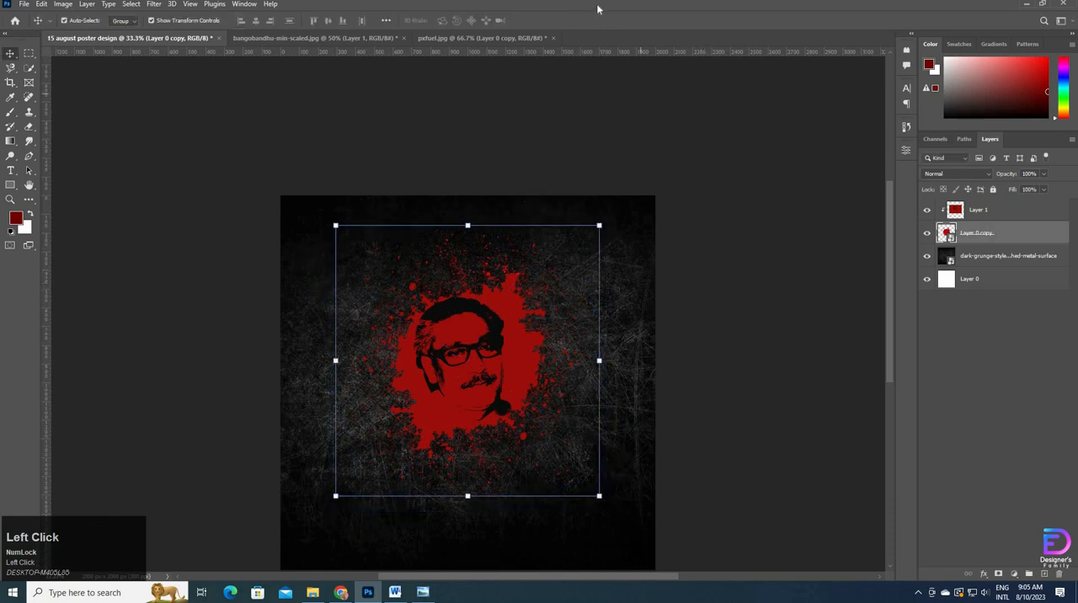
{"action": "left_click", "coordinate": [733, 275]}
{"action": "scroll", "coordinate": [731, 283], "scroll_direction": "down", "scroll_amount": 2}
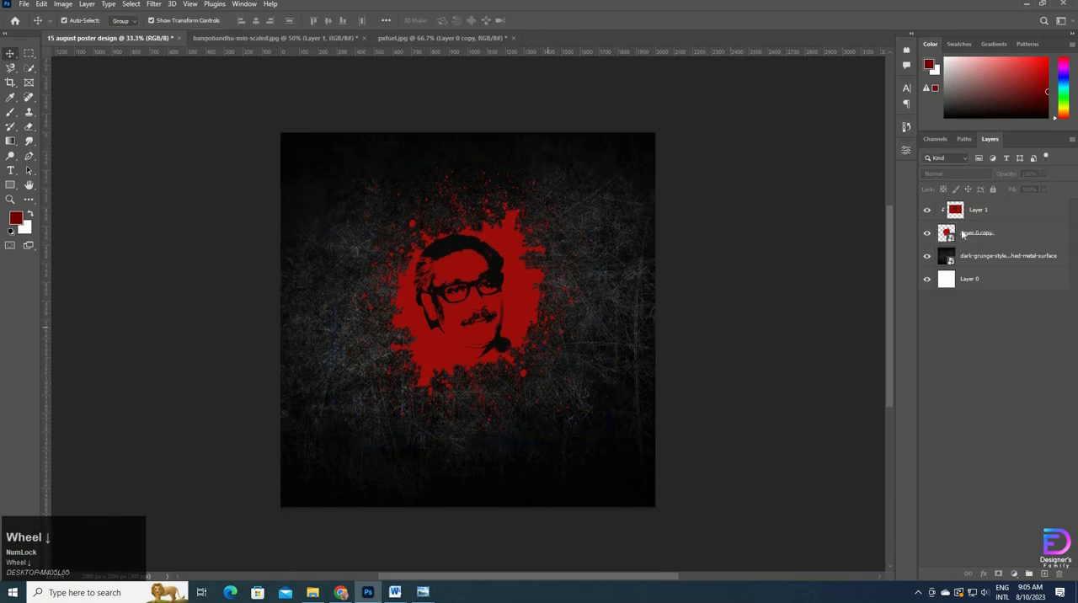
Step: Shift the clipped portrait slightly to the right within the splatter and deselect it
{"action": "left_click", "coordinate": [978, 210]}
{"action": "left_click_drag", "start_coordinate": [482, 303], "coordinate": [491, 305]}
{"action": "left_click", "coordinate": [821, 272]}
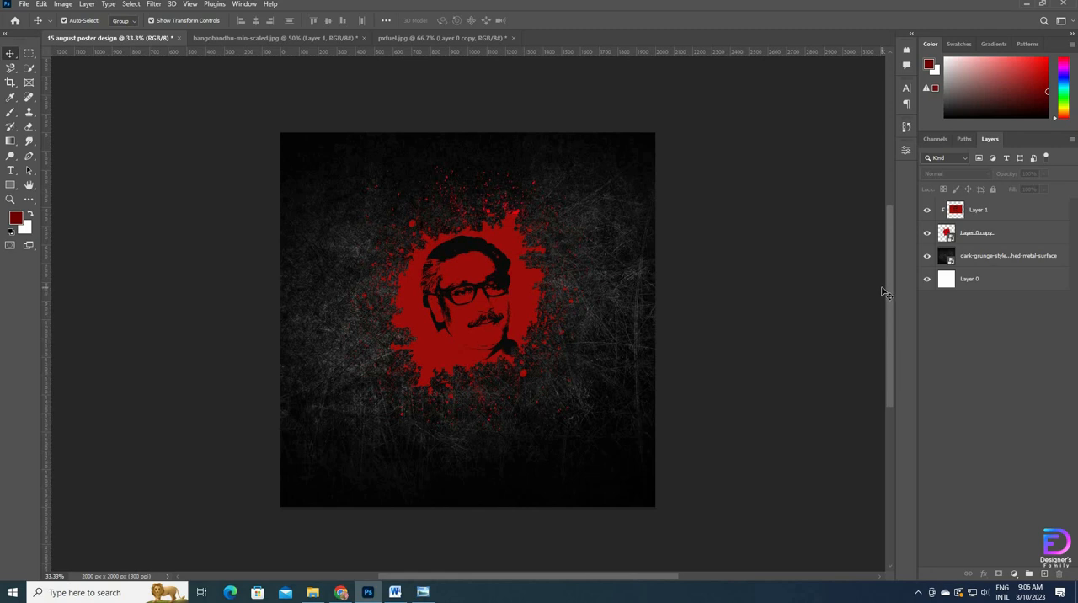
Step: Group the portrait, splatter and dark grunge texture layers
{"action": "left_click", "coordinate": [980, 262]}
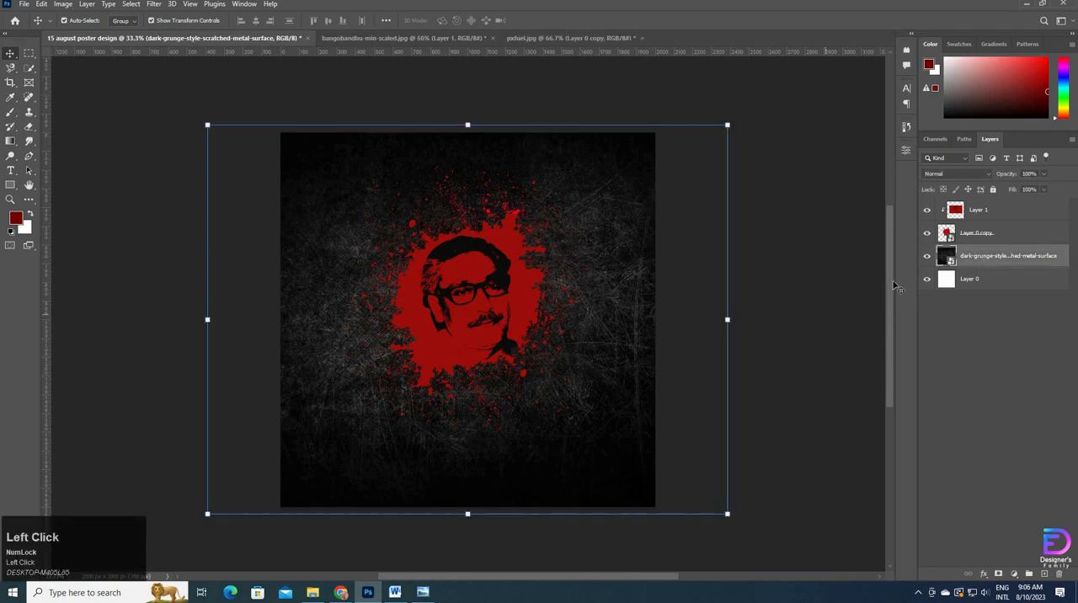
{"action": "left_click", "coordinate": [1000, 215], "text": "shift"}
{"action": "key", "text": "ctrl+g"}
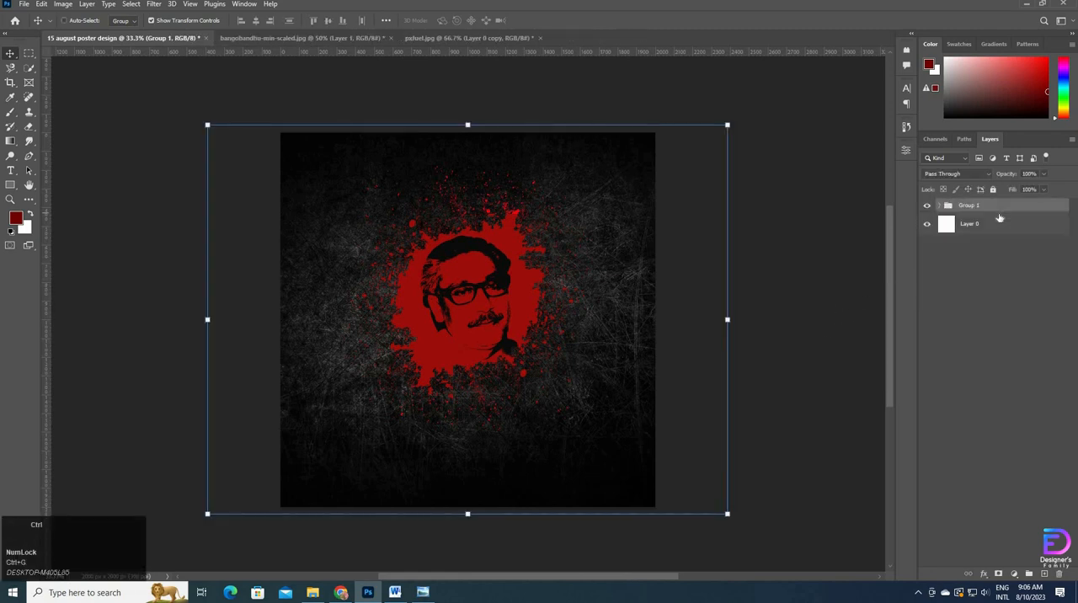
{"action": "key", "text": "ctrl+t"}
{"action": "key", "text": "Up"}
{"action": "key", "text": "Up"}
{"action": "key", "text": "Up"}
{"action": "key", "text": "Up"}
{"action": "key", "text": "Up"}
{"action": "key", "text": "Up"}
{"action": "key", "text": "Up"}
{"action": "key", "text": "Up"}
{"action": "key", "text": "Up"}
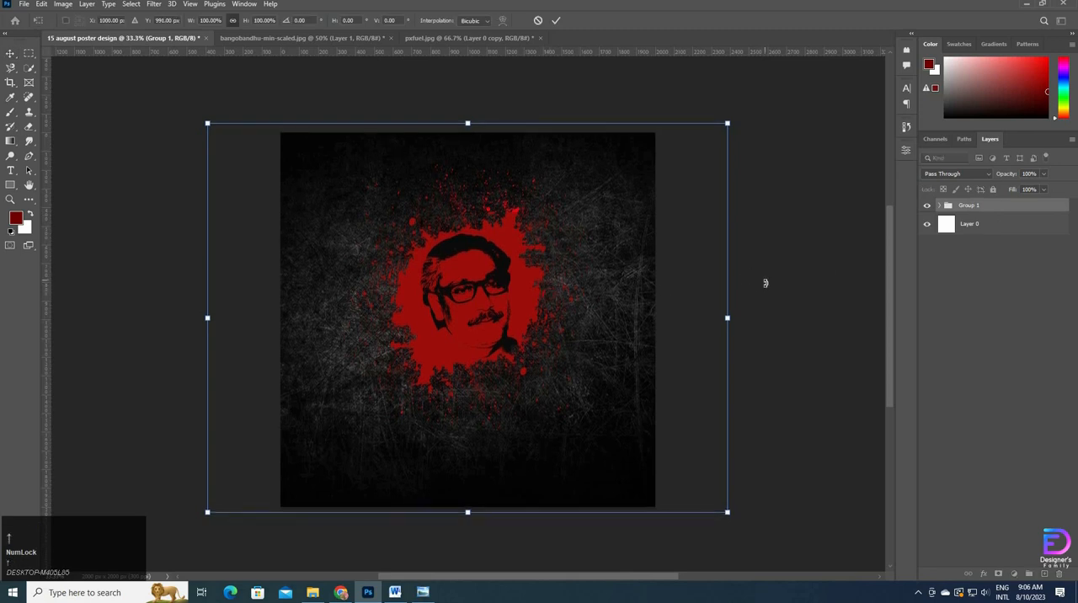
{"action": "key", "text": "ctrl+z"}
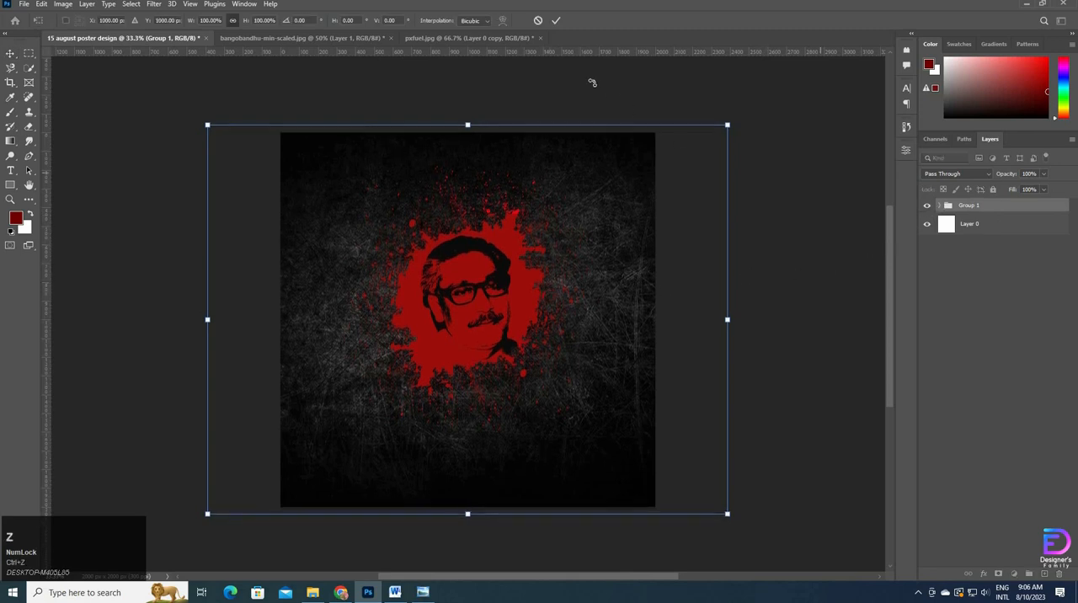
{"action": "left_click", "coordinate": [555, 21]}
Step: Move the dark grunge texture layer out of Group 1 to sit directly beneath it, and collapse the group
{"action": "left_click", "coordinate": [940, 205]}
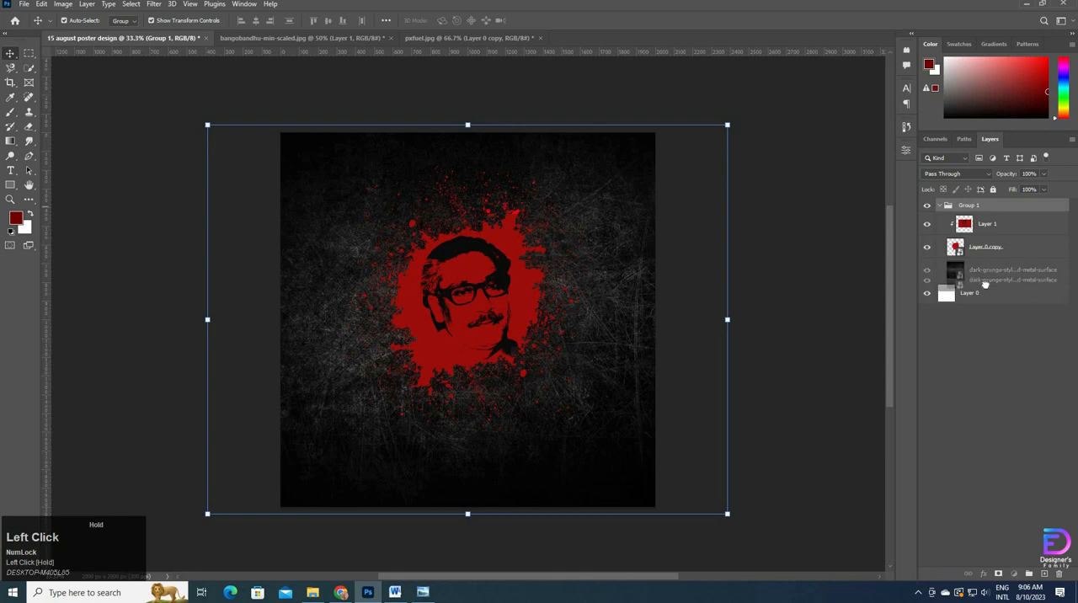
{"action": "left_click", "coordinate": [986, 271]}
{"action": "left_click", "coordinate": [938, 207]}
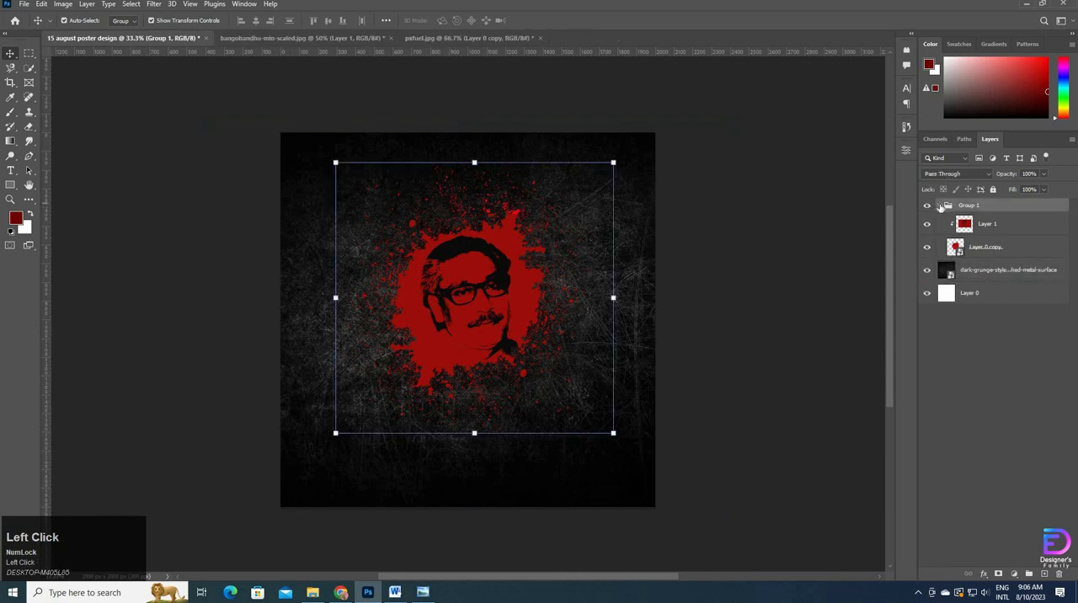
{"action": "left_click", "coordinate": [940, 206]}
Step: Nudge Group 1 with the portrait and splatter upward on the canvas and apply the transform
{"action": "key", "text": "ctrl+t"}
{"action": "key", "text": "Up"}
{"action": "key", "text": "shift+Up"}
{"action": "key", "text": "shift+Up"}
{"action": "key", "text": "shift+Up"}
{"action": "key", "text": "shift+Up"}
{"action": "key", "text": "shift+Up"}
{"action": "key", "text": "shift+Up"}
{"action": "key", "text": "shift+Up"}
{"action": "key", "text": "shift+Up"}
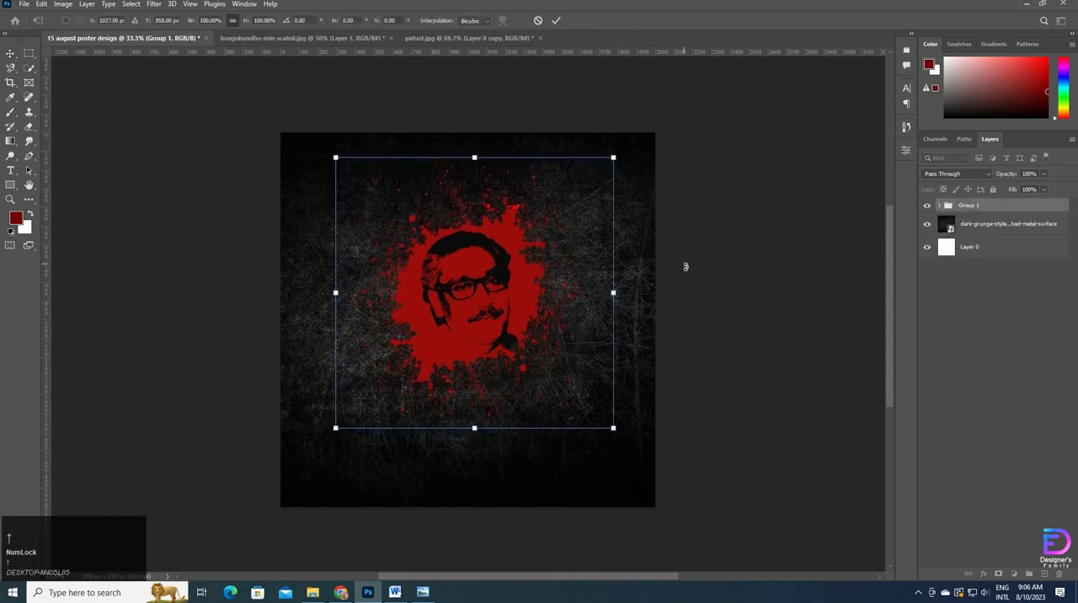
{"action": "left_click", "coordinate": [555, 20]}
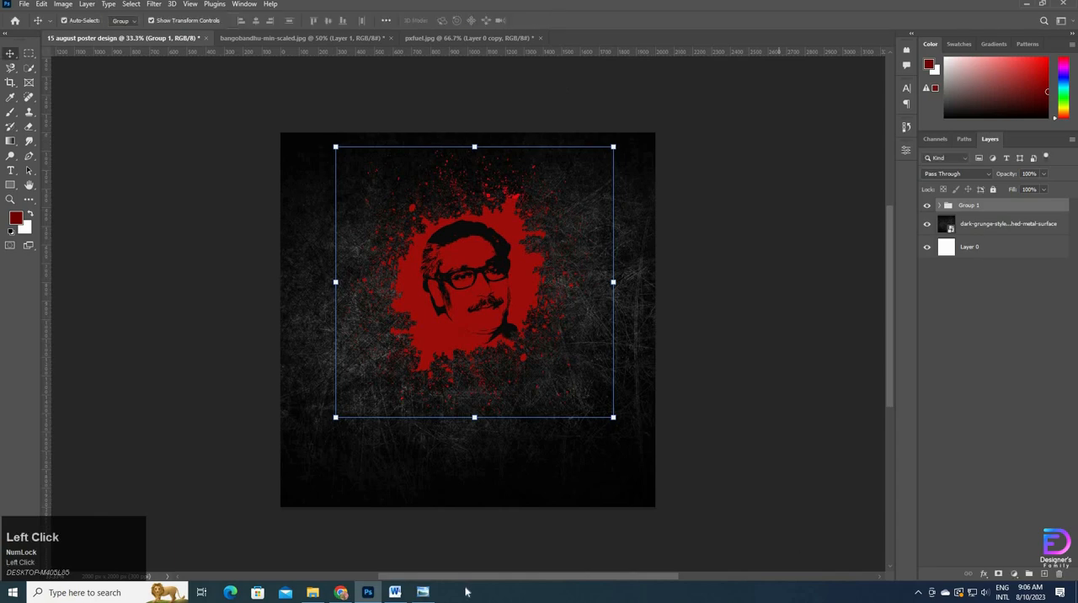
Step: Switch to the Word document, copy its first line "১৫ই আগস্ট" and return to Photoshop
{"action": "left_click", "coordinate": [395, 591]}
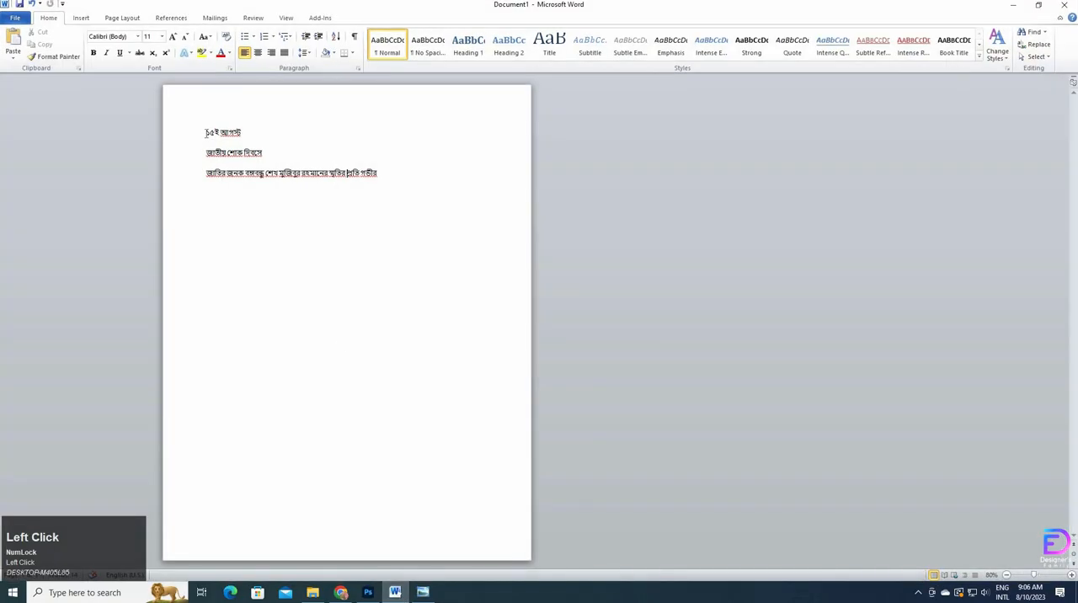
{"action": "left_click_drag", "start_coordinate": [206, 133], "coordinate": [254, 143]}
{"action": "key", "text": "ctrl+c"}
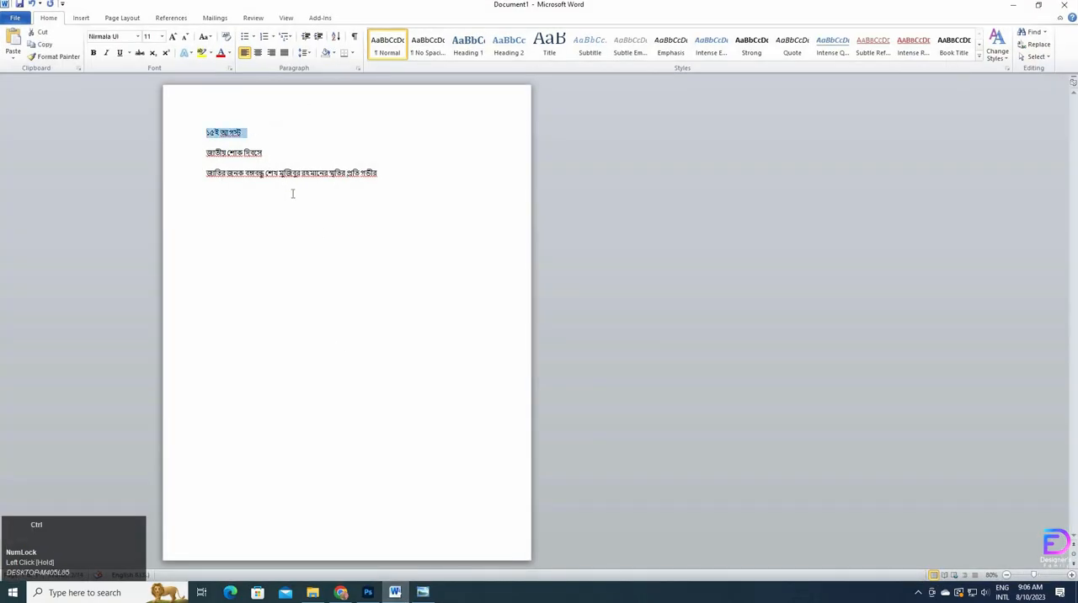
{"action": "left_click", "coordinate": [368, 592]}
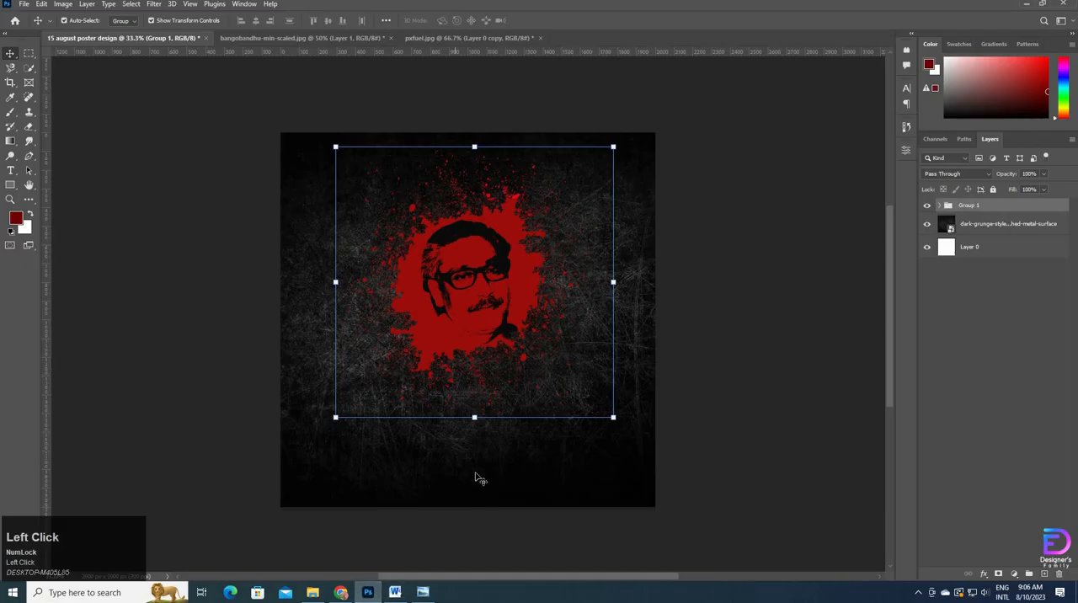
Step: Select Layer 0 and place a vertical guide at the horizontal centre of the canvas
{"action": "left_click", "coordinate": [91, 277]}
{"action": "left_click", "coordinate": [1014, 253]}
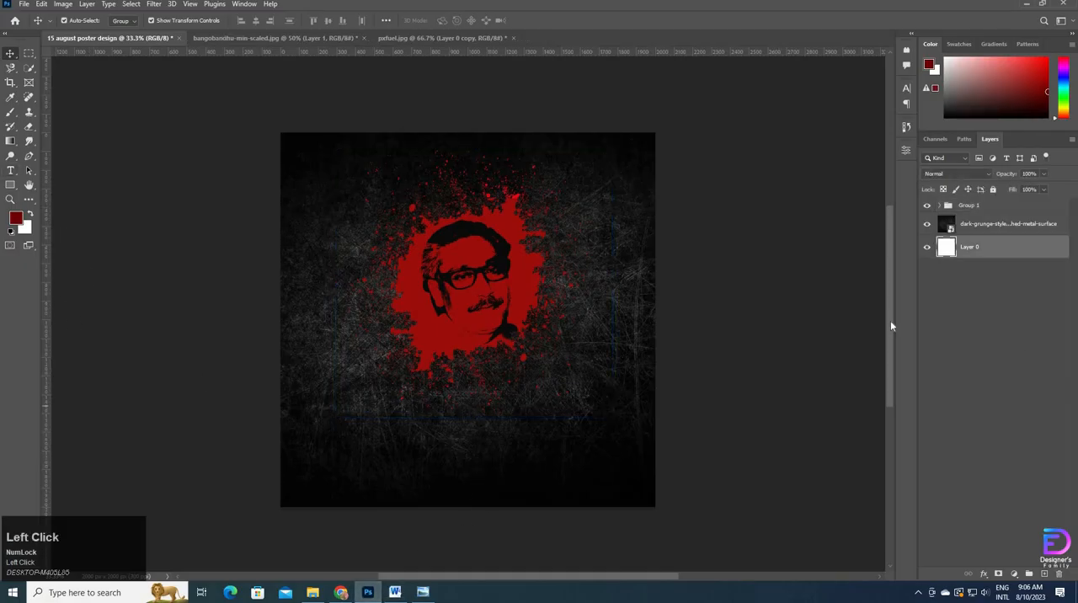
{"action": "left_click_drag", "start_coordinate": [48, 436], "coordinate": [467, 425]}
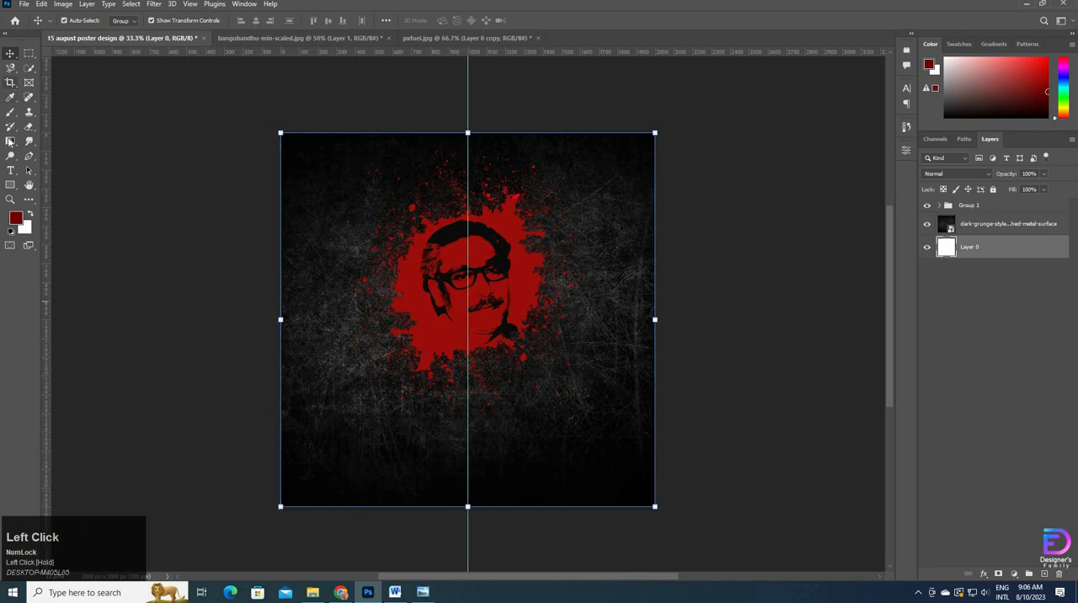
Step: Add a text layer below the splatter with the copied line "১৫ই আগস্ট" and commit it
{"action": "left_click", "coordinate": [10, 170]}
{"action": "left_click", "coordinate": [423, 431]}
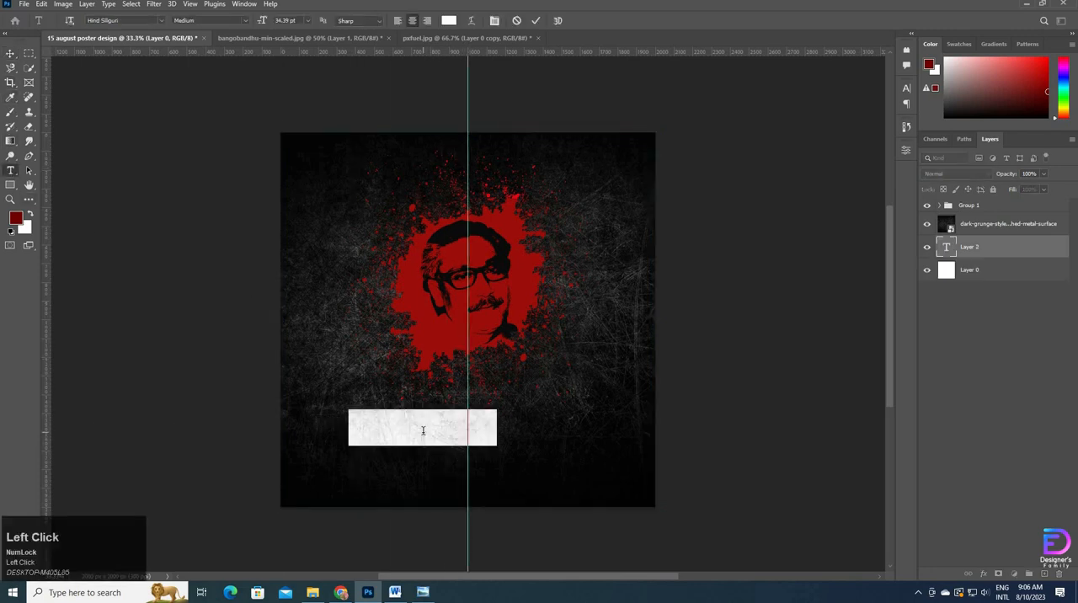
{"action": "key", "text": "ctrl+v"}
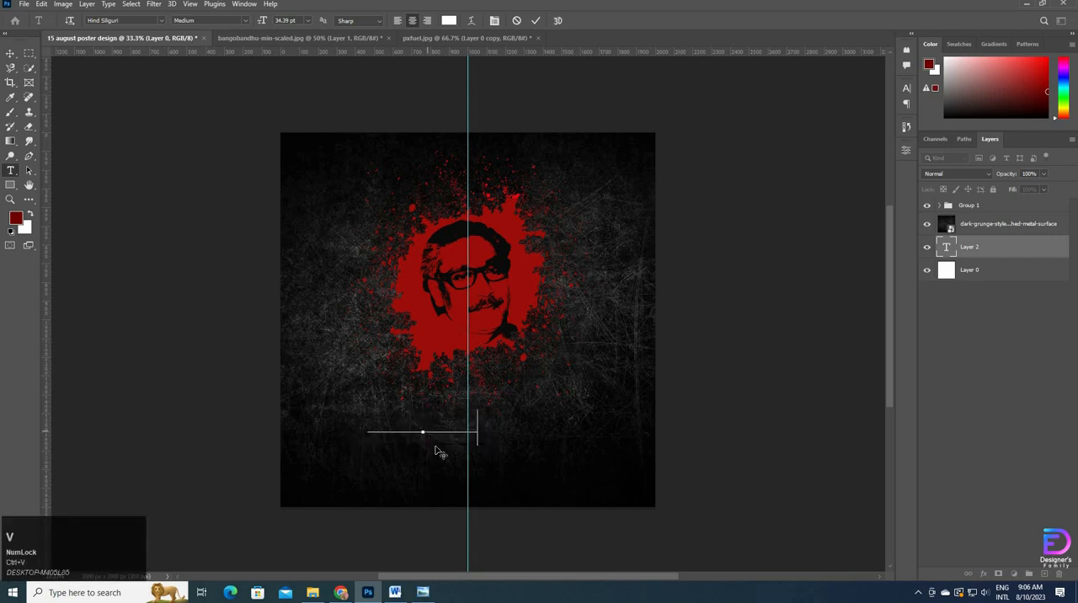
{"action": "left_click", "coordinate": [537, 21]}
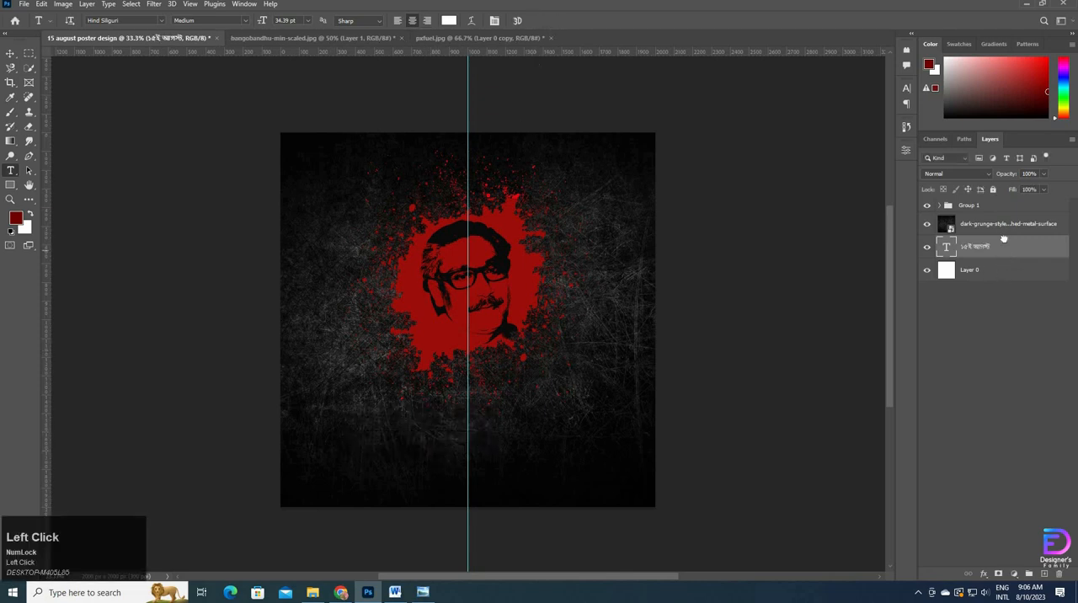
Step: Move the "১৫ই আগস্ট" text layer above Group 1 and place the text just below the splatter near the centre guide
{"action": "left_click_drag", "start_coordinate": [1003, 240], "coordinate": [1012, 204]}
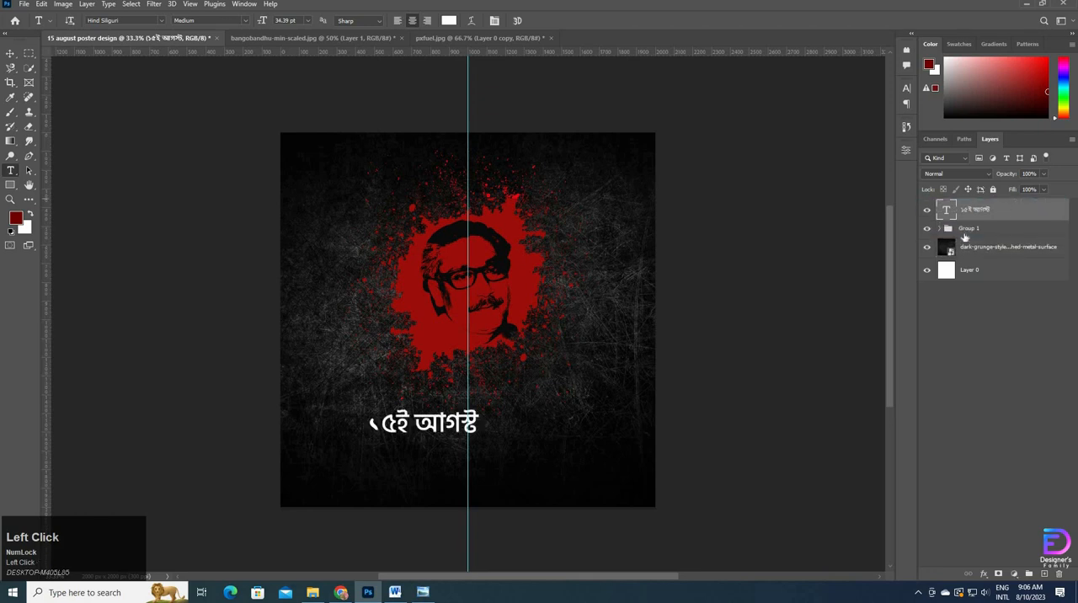
{"action": "left_click", "coordinate": [11, 54]}
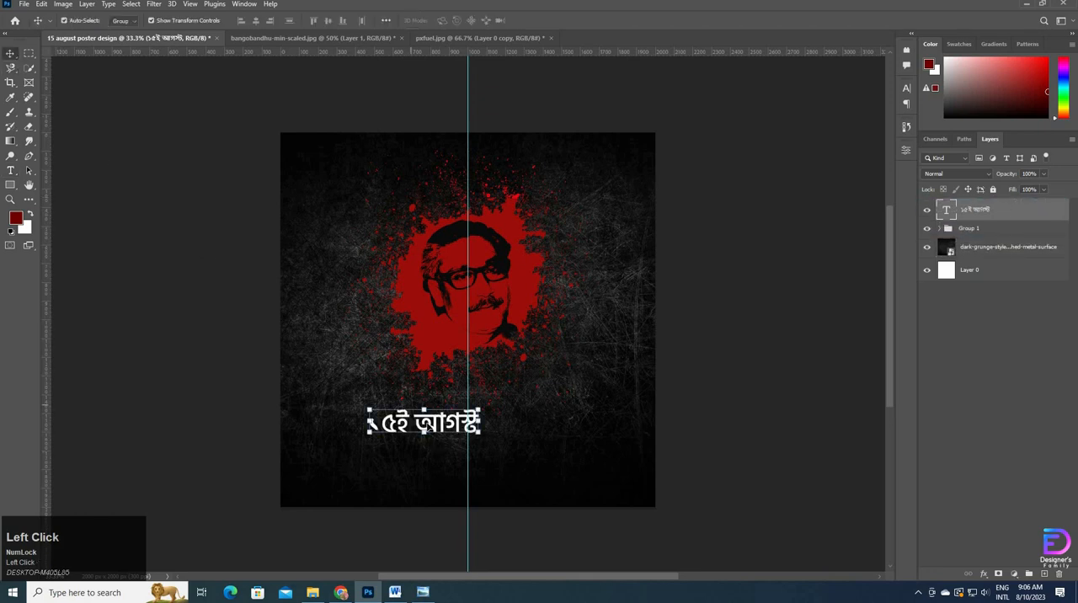
{"action": "left_click_drag", "start_coordinate": [427, 428], "coordinate": [482, 412]}
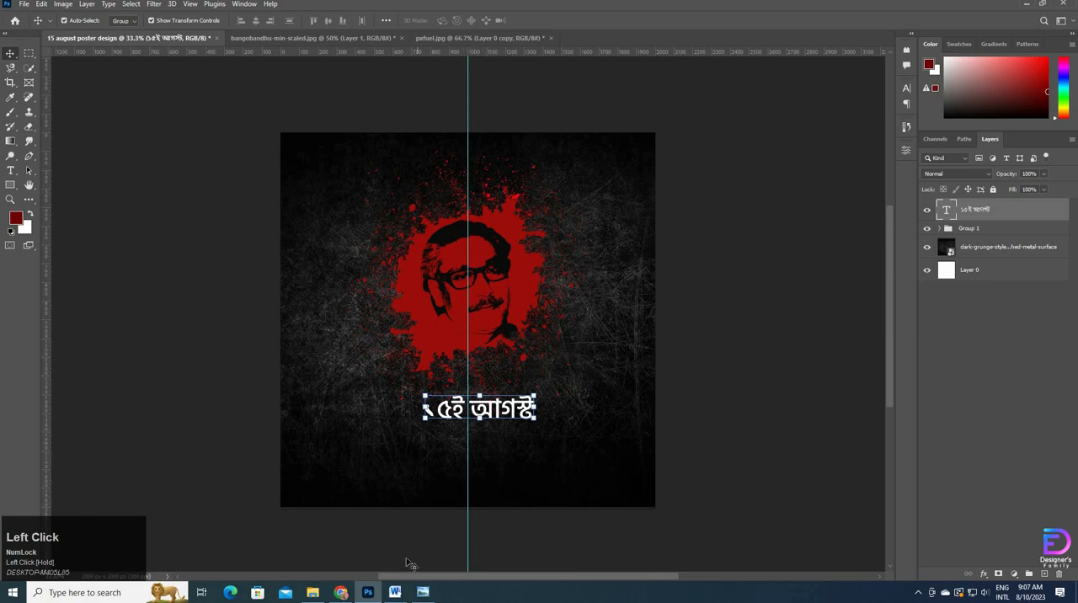
Step: Switch to the Word document, copy the second line "জাতীয় শোক দিবসে" and return to Photoshop
{"action": "left_click", "coordinate": [394, 592]}
{"action": "left_click", "coordinate": [205, 152]}
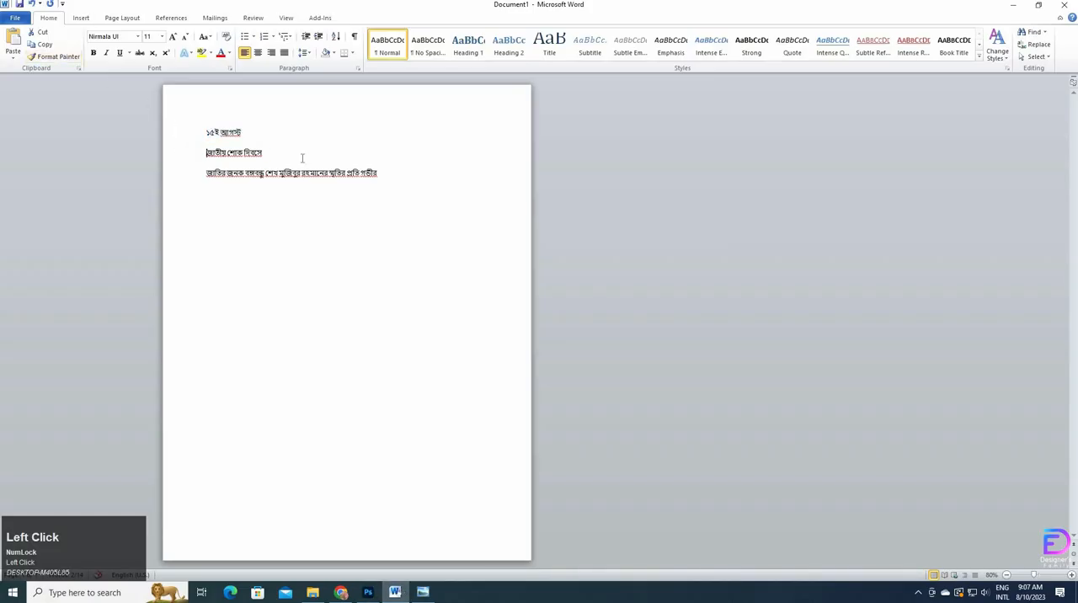
{"action": "left_click", "coordinate": [302, 159], "text": "shift"}
{"action": "key", "text": "ctrl+c"}
{"action": "key", "text": "alt+Tab"}
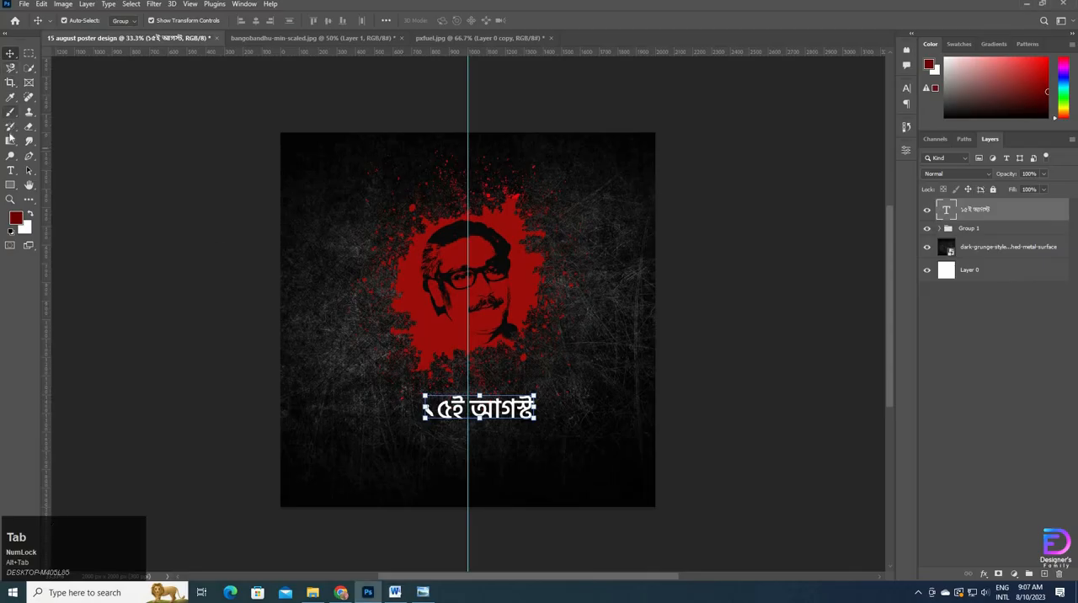
Step: Add the copied line as a text layer below the date, shorten it to "জাতীয় শোক দিবস" and commit it
{"action": "left_click", "coordinate": [10, 170]}
{"action": "left_click", "coordinate": [401, 451]}
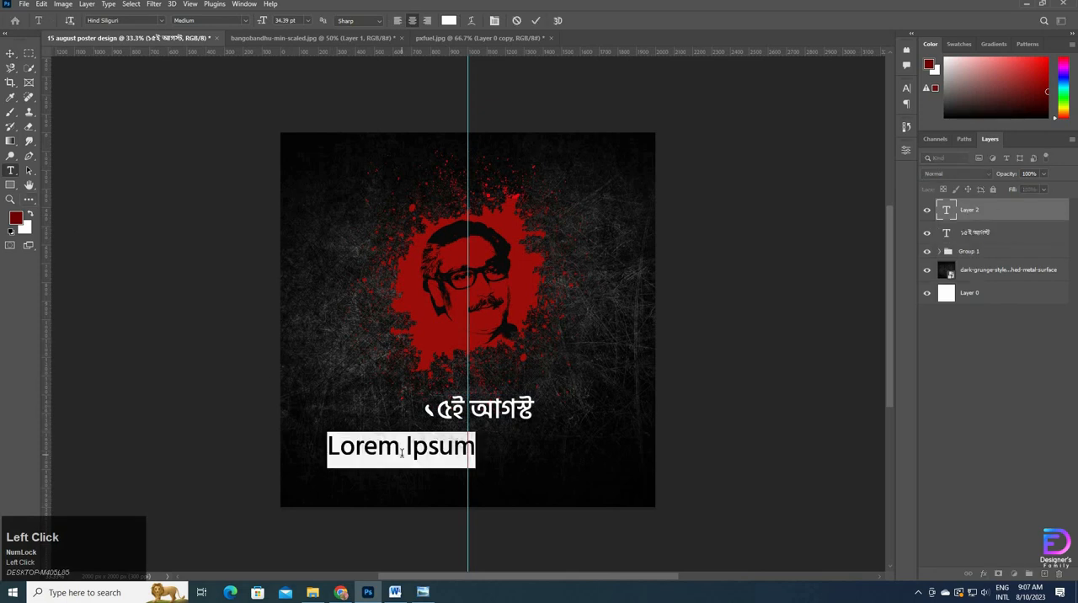
{"action": "key", "text": "ctrl+v"}
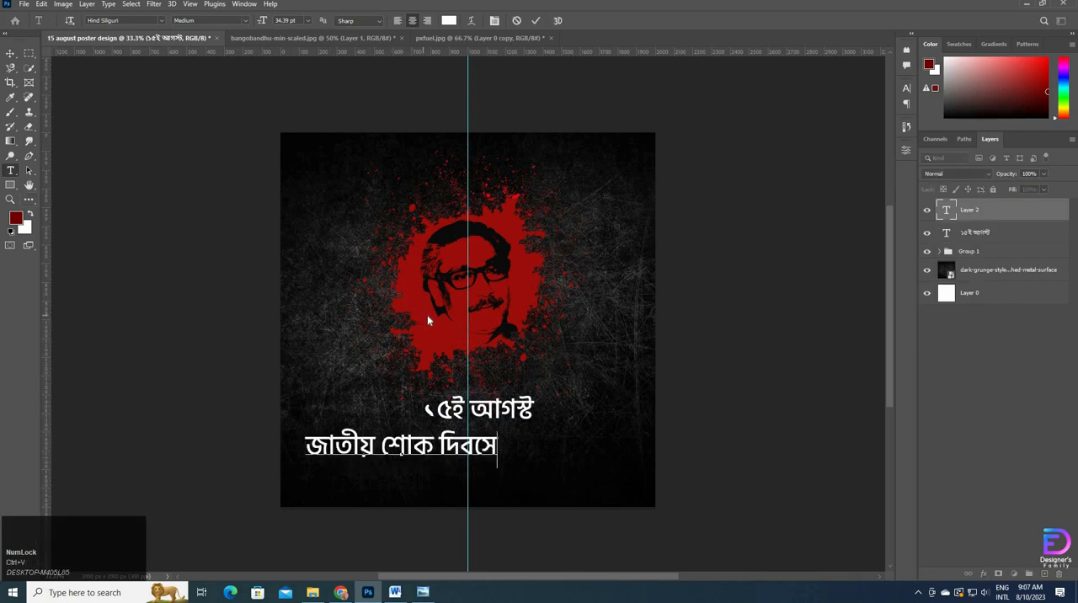
{"action": "left_click", "coordinate": [486, 449]}
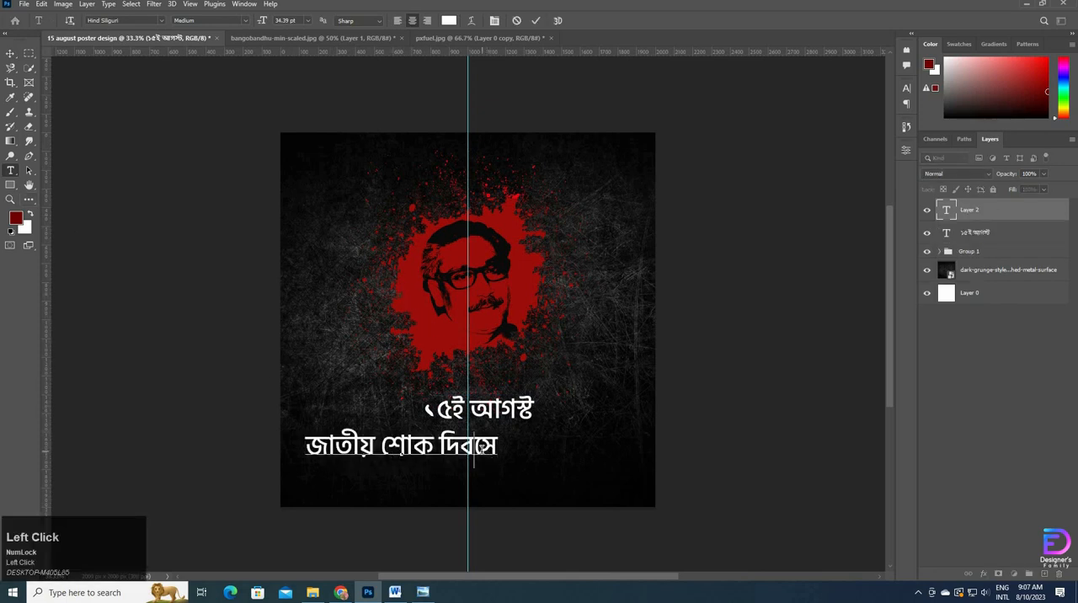
{"action": "key", "text": "BackSpace"}
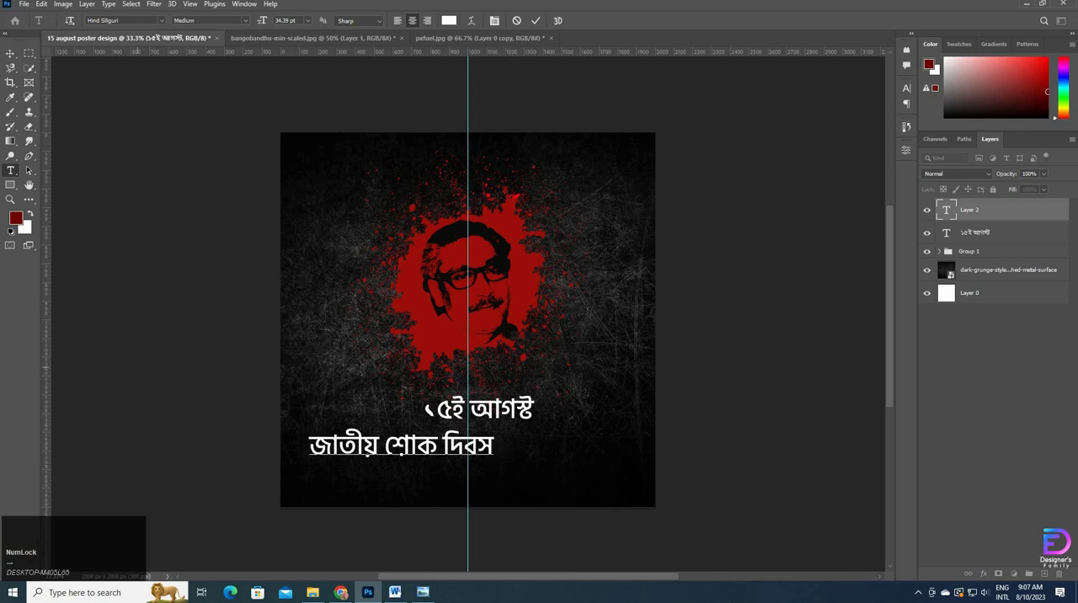
{"action": "left_click", "coordinate": [10, 54]}
Step: Switch to Word, copy the third line beginning "জাতির জনক বঙ্গবন্ধু" and return to Photoshop
{"action": "key", "text": "alt+Tab"}
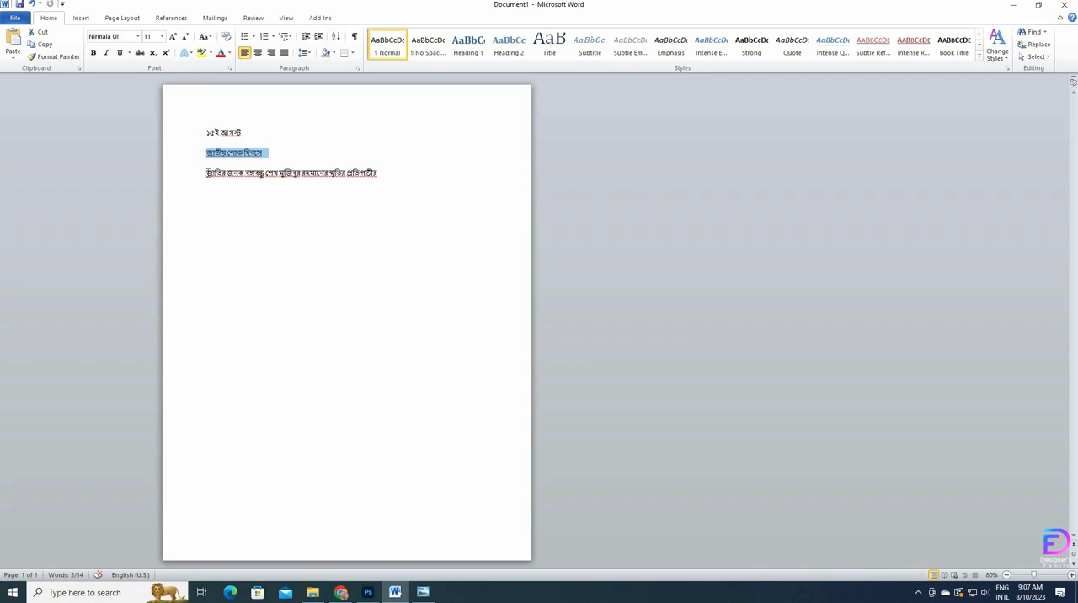
{"action": "left_click_drag", "start_coordinate": [209, 173], "coordinate": [390, 172]}
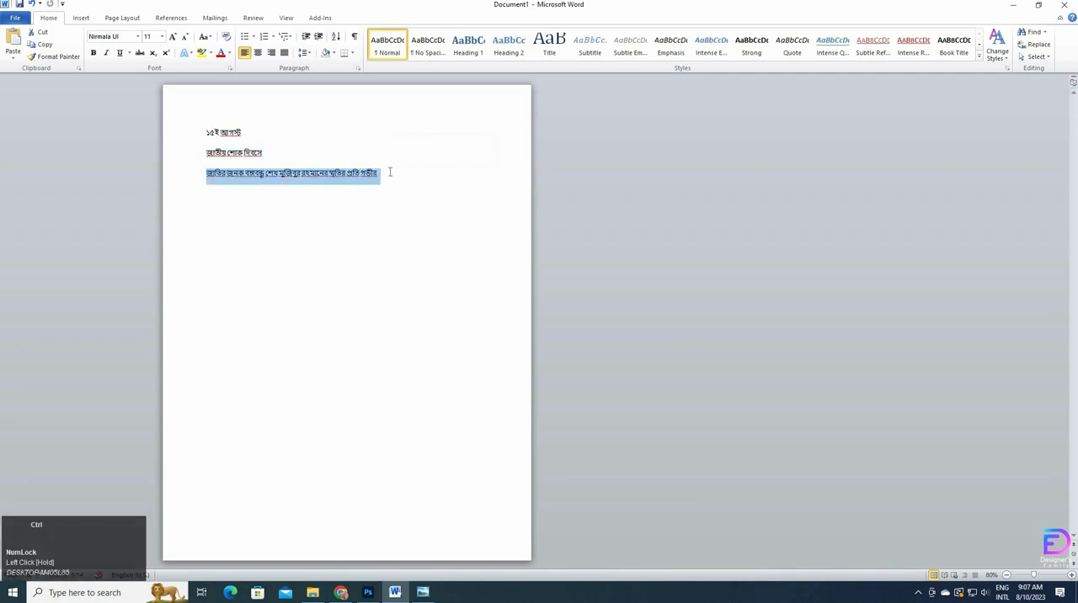
{"action": "key", "text": "ctrl+c"}
{"action": "key", "text": "alt+Tab"}
Step: Create a new text layer beneath "জাতীয় শোক দিবস" and try to replace its placeholder text with the copied sentence
{"action": "left_click", "coordinate": [10, 170]}
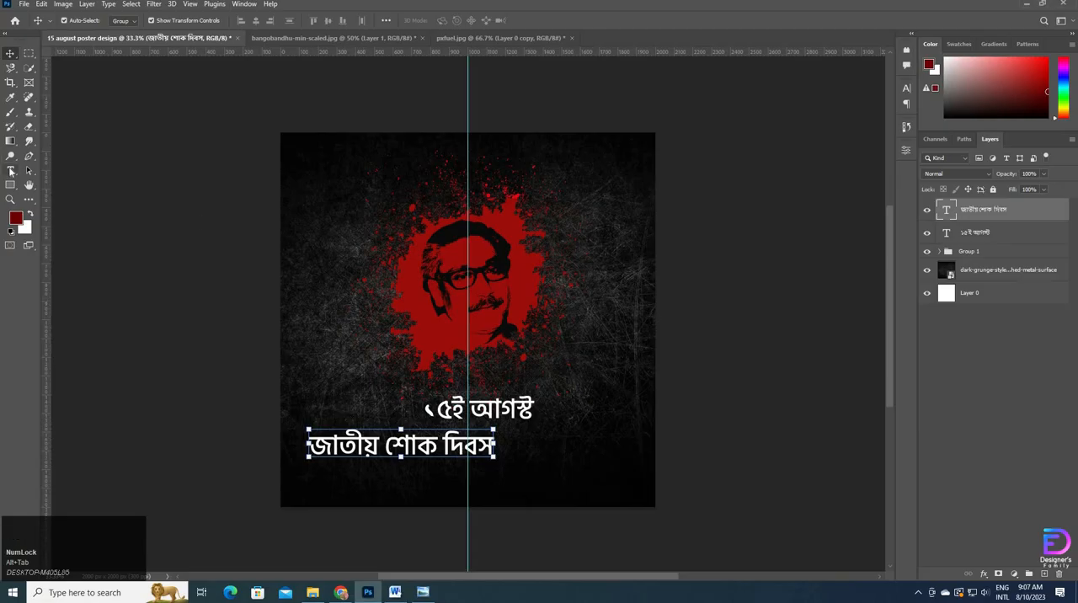
{"action": "left_click", "coordinate": [327, 477]}
{"action": "key", "text": "ctrl+c"}
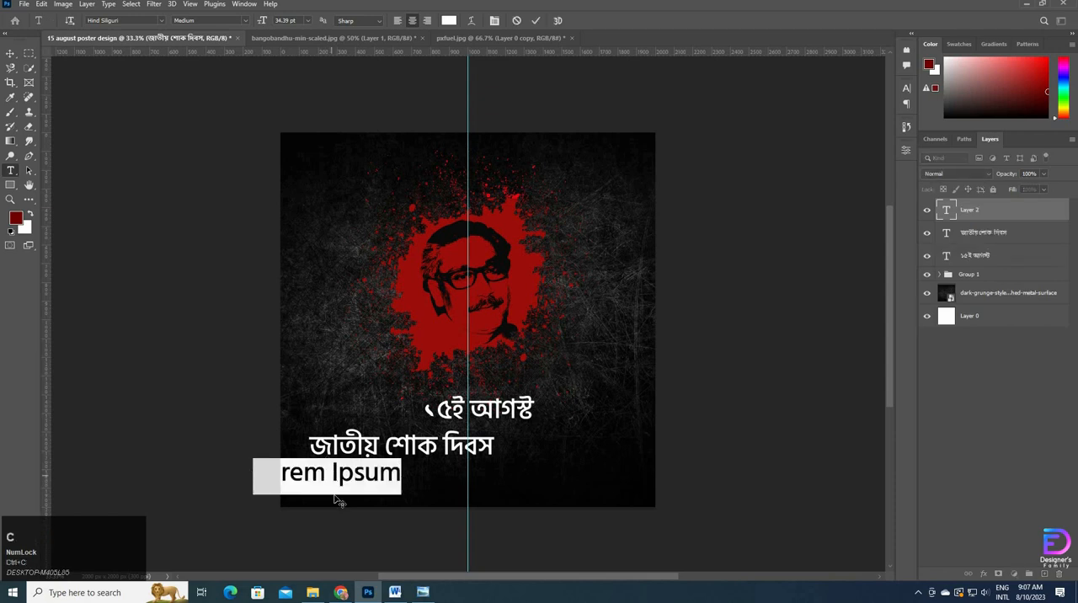
{"action": "left_click", "coordinate": [537, 22]}
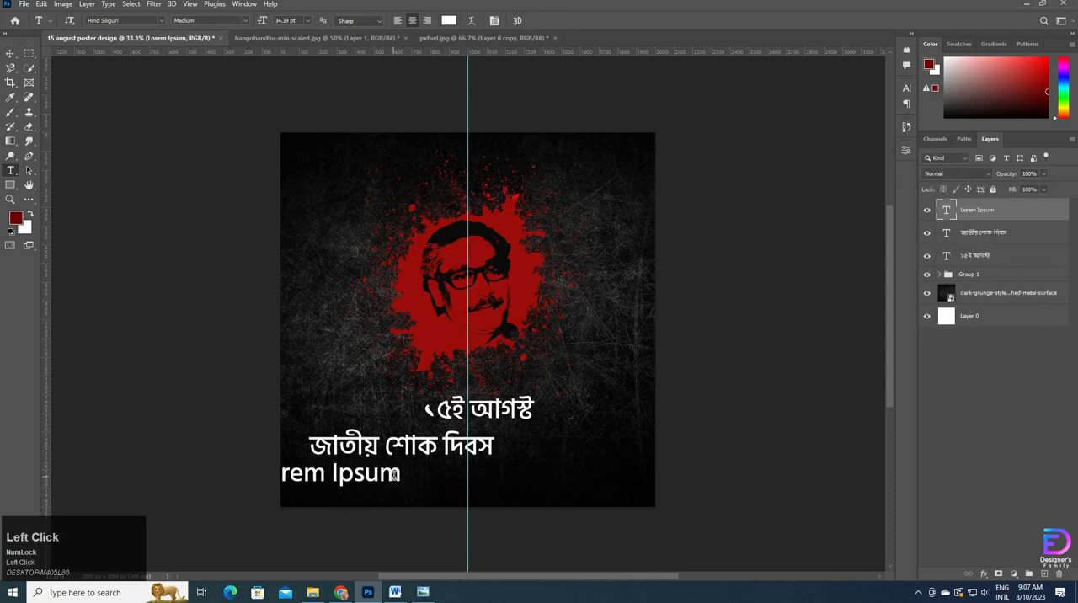
{"action": "left_click_drag", "start_coordinate": [395, 475], "coordinate": [174, 463]}
{"action": "key", "text": "ctrl+v"}
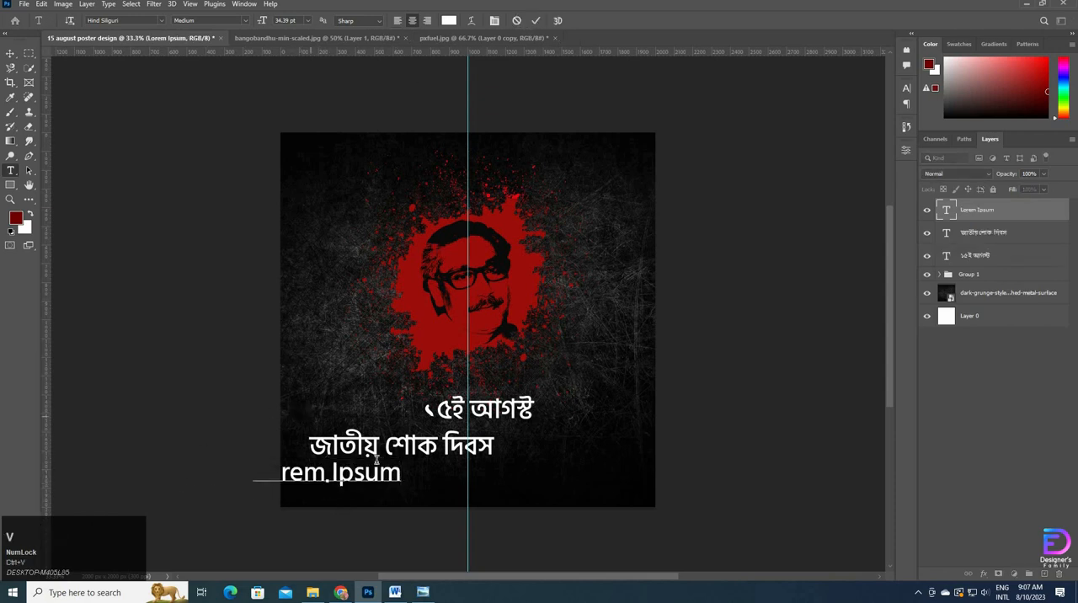
Step: Copy the third line again in Word and replace the Lorem Ipsum placeholder with "জাতির জনক বঙ্গবন্ধু শেখ মুজিবুর রহমানের স্মৃতির প্রতি গভীর"
{"action": "key", "text": "alt+Tab"}
{"action": "key", "text": "ctrl+c"}
{"action": "key", "text": "alt+Tab"}
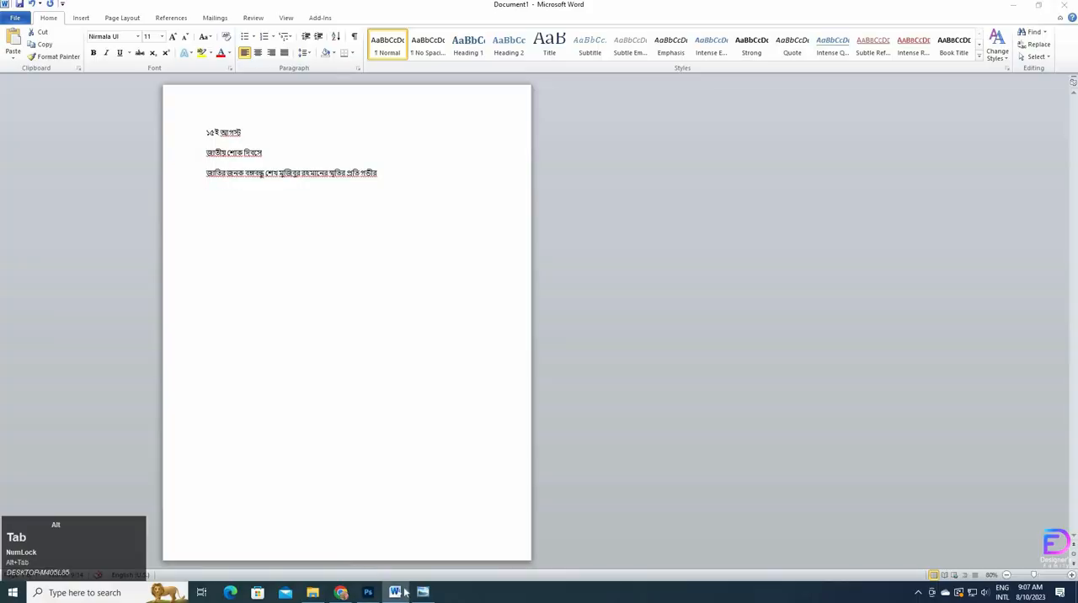
{"action": "left_click_drag", "start_coordinate": [396, 476], "coordinate": [87, 465]}
{"action": "key", "text": "ctrl+v"}
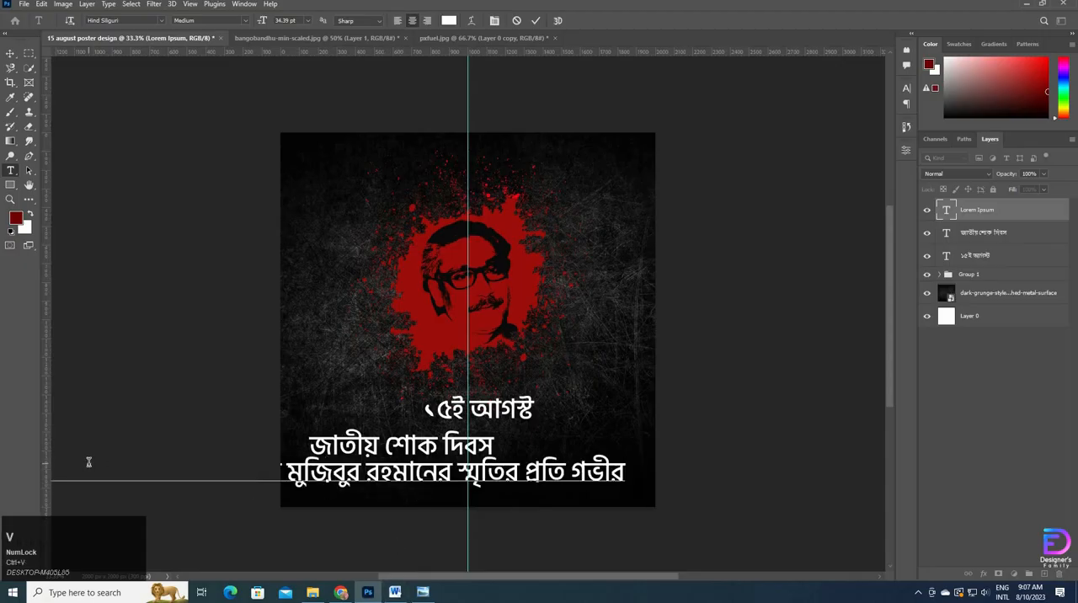
{"action": "left_click", "coordinate": [11, 52]}
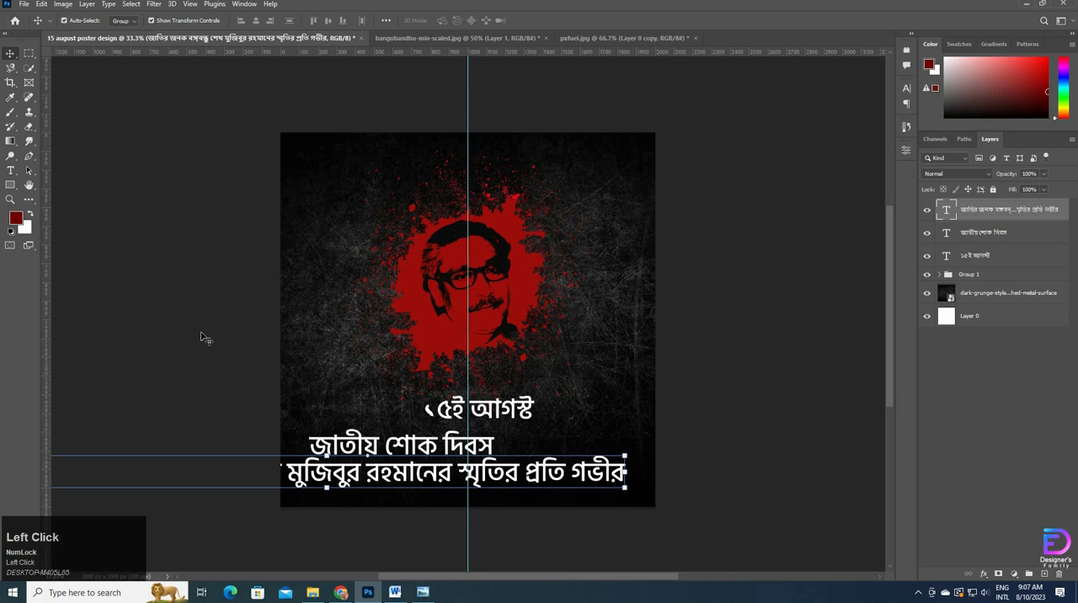
{"action": "left_click", "coordinate": [7, 56]}
Step: Check the reference poster in Windows Photo Viewer, return to Photoshop and set the "১৫ই আগস্ট" text's font style to Light
{"action": "left_click", "coordinate": [492, 413]}
{"action": "left_click", "coordinate": [423, 592]}
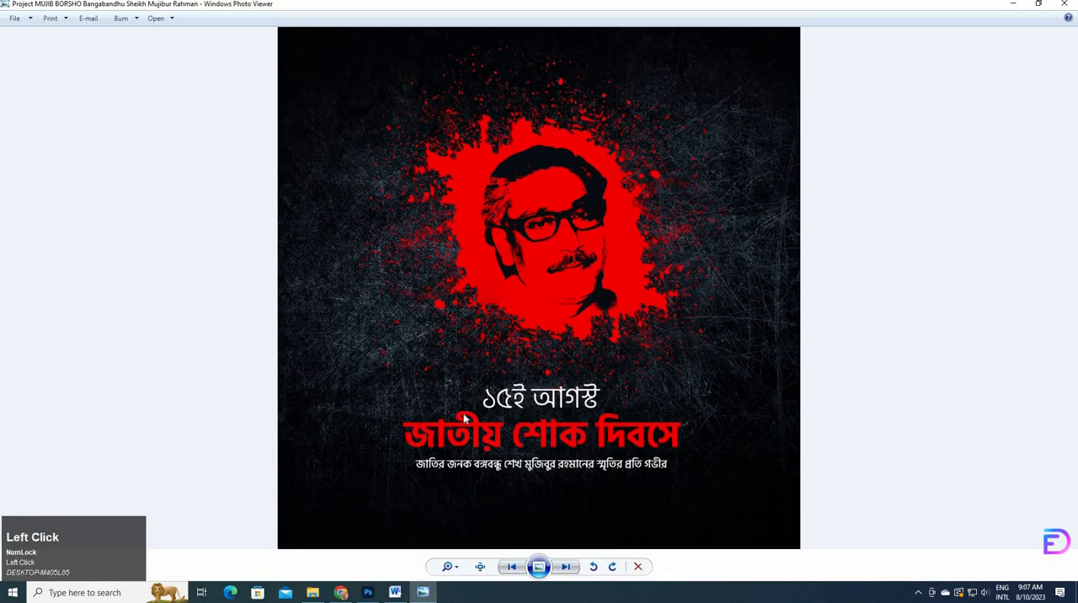
{"action": "key", "text": "alt+Tab"}
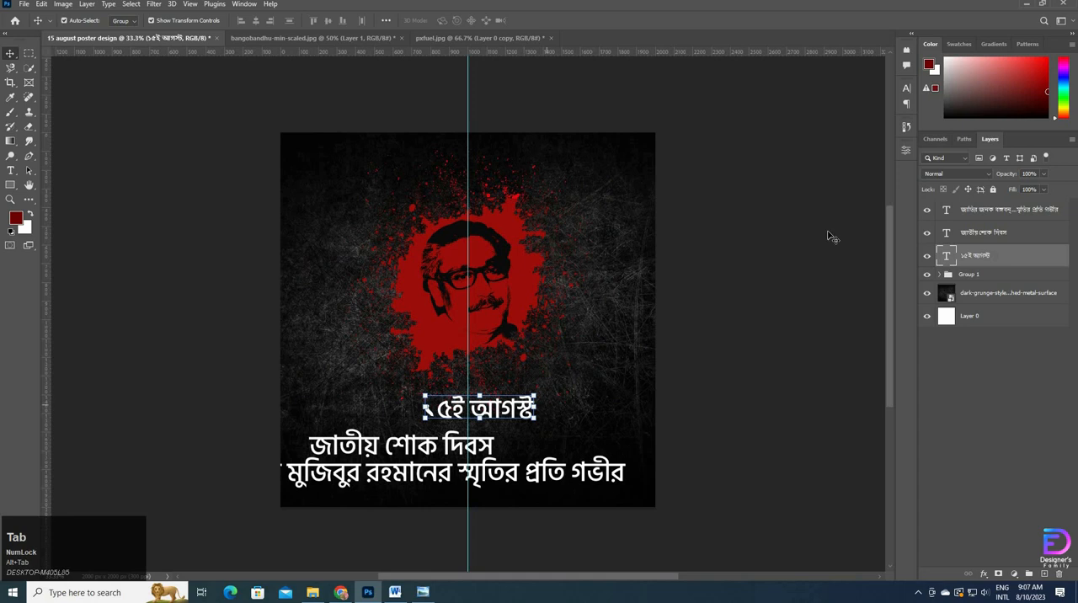
{"action": "left_click", "coordinate": [906, 88]}
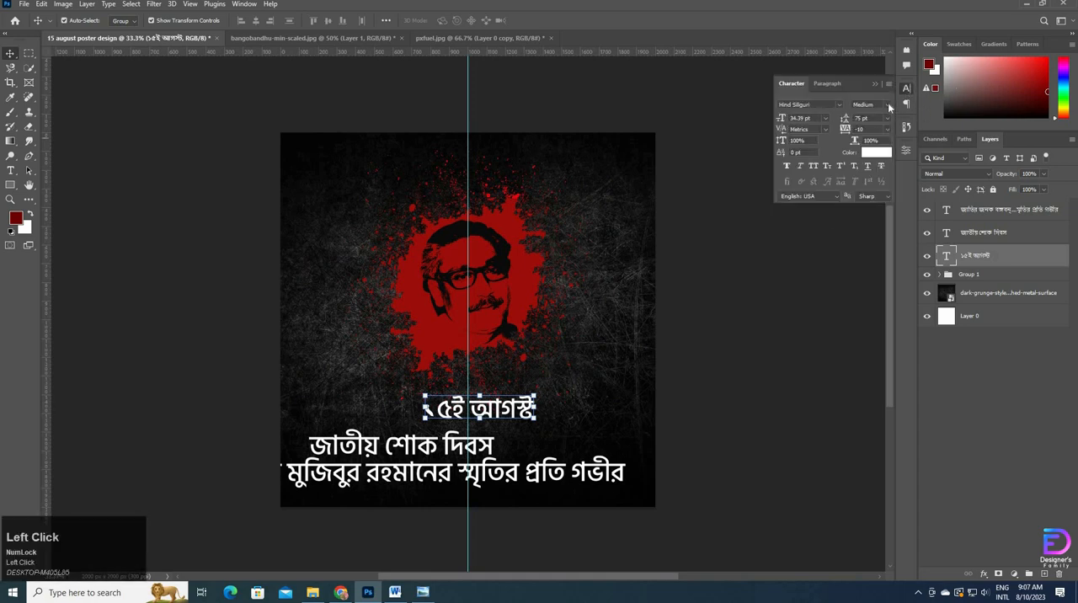
{"action": "left_click", "coordinate": [887, 104]}
{"action": "left_click", "coordinate": [878, 119]}
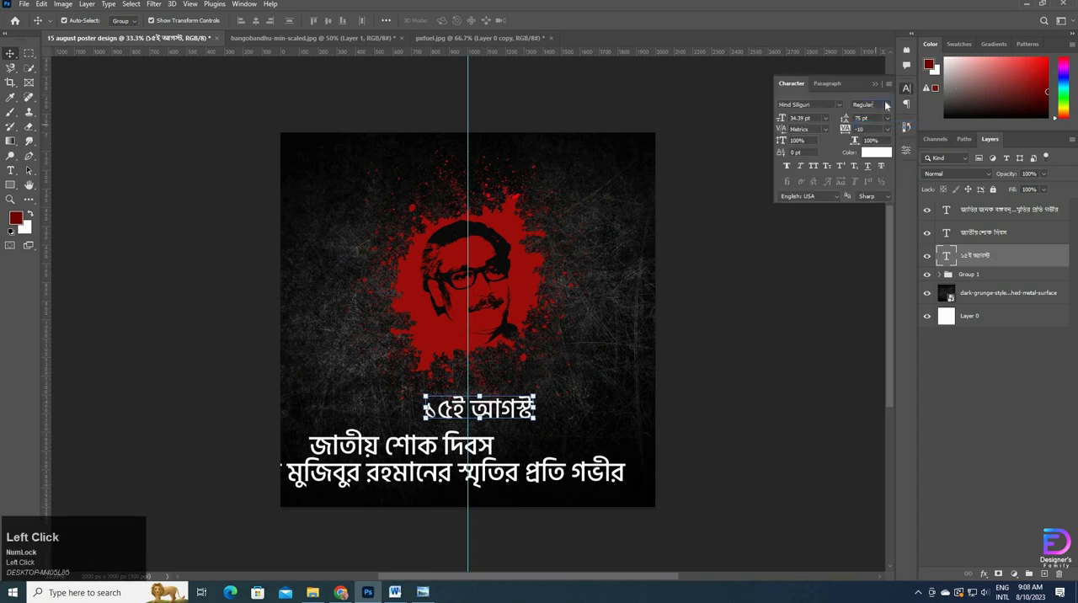
{"action": "left_click", "coordinate": [886, 105]}
{"action": "left_click", "coordinate": [884, 120]}
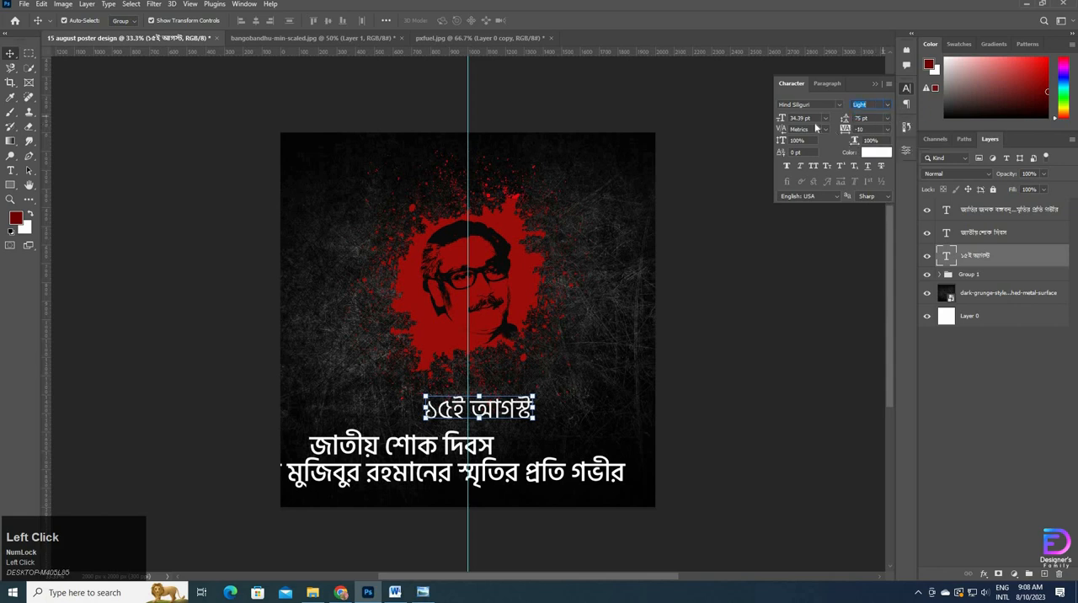
Step: Nudge the "১৫ই আগস্ট" text left until it is centred on the vertical guide and compare it with the reference poster
{"action": "key", "text": "Left"}
{"action": "key", "text": "Left"}
{"action": "key", "text": "Left"}
{"action": "key", "text": "Left"}
{"action": "key", "text": "Left"}
{"action": "key", "text": "Left"}
{"action": "key", "text": "Left"}
{"action": "key", "text": "Left"}
{"action": "key", "text": "Left"}
{"action": "key", "text": "Left"}
{"action": "key", "text": "Left"}
{"action": "key", "text": "Left"}
{"action": "key", "text": "Left"}
{"action": "key", "text": "Left"}
{"action": "key", "text": "Left"}
{"action": "key", "text": "Left"}
{"action": "key", "text": "Left"}
{"action": "key", "text": "Left"}
{"action": "key", "text": "Left"}
{"action": "key", "text": "Left"}
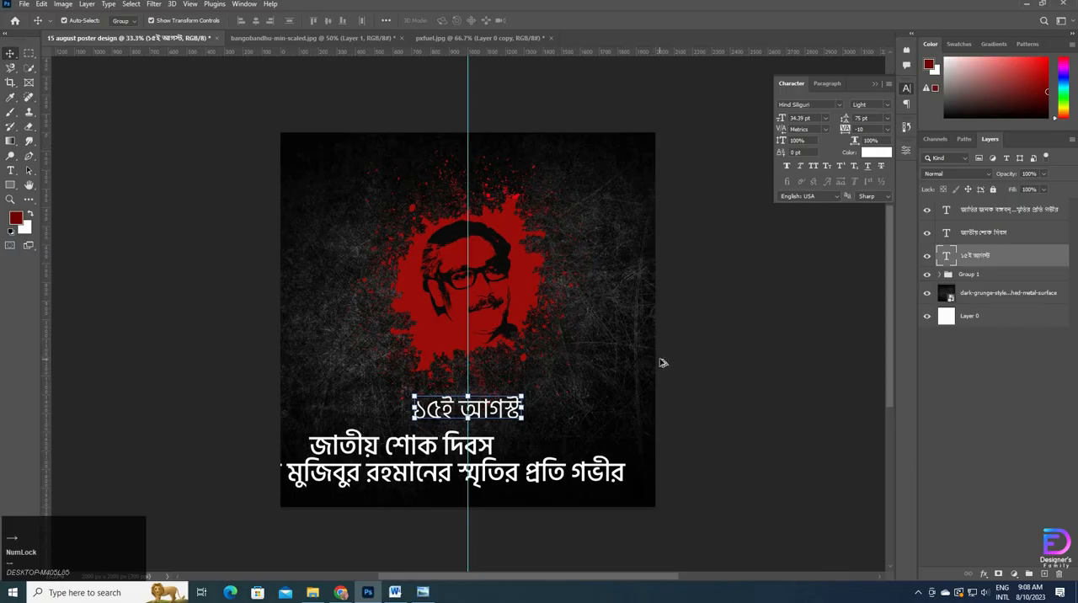
{"action": "key", "text": "alt+Tab"}
{"action": "key", "text": "alt+Tab"}
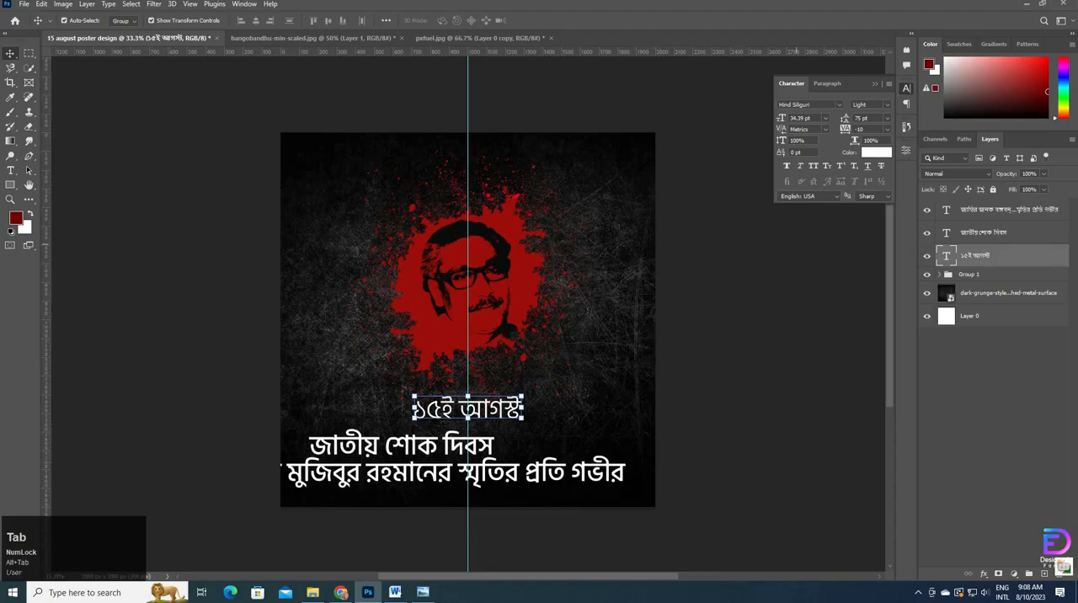
Step: Set the "১৫ই আগস্ট" text's tracking to 10 and its font size to 33 pt
{"action": "left_click", "coordinate": [887, 129]}
{"action": "left_click", "coordinate": [876, 220]}
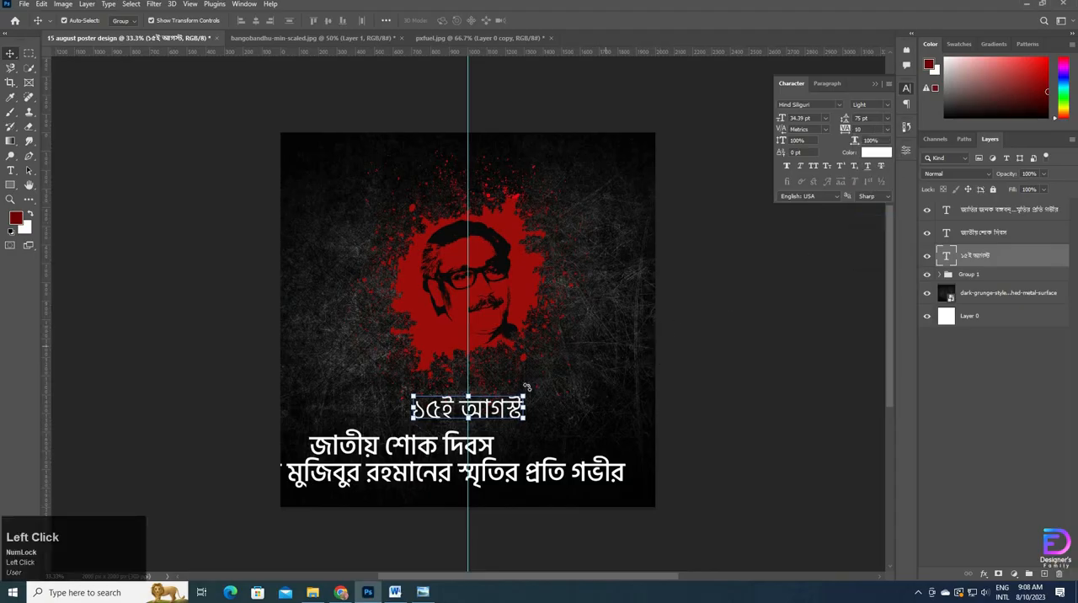
{"action": "left_click", "coordinate": [788, 168]}
{"action": "left_click", "coordinate": [788, 168]}
{"action": "left_click", "coordinate": [819, 118]}
{"action": "type", "text": "33"}
{"action": "key", "text": "Return"}
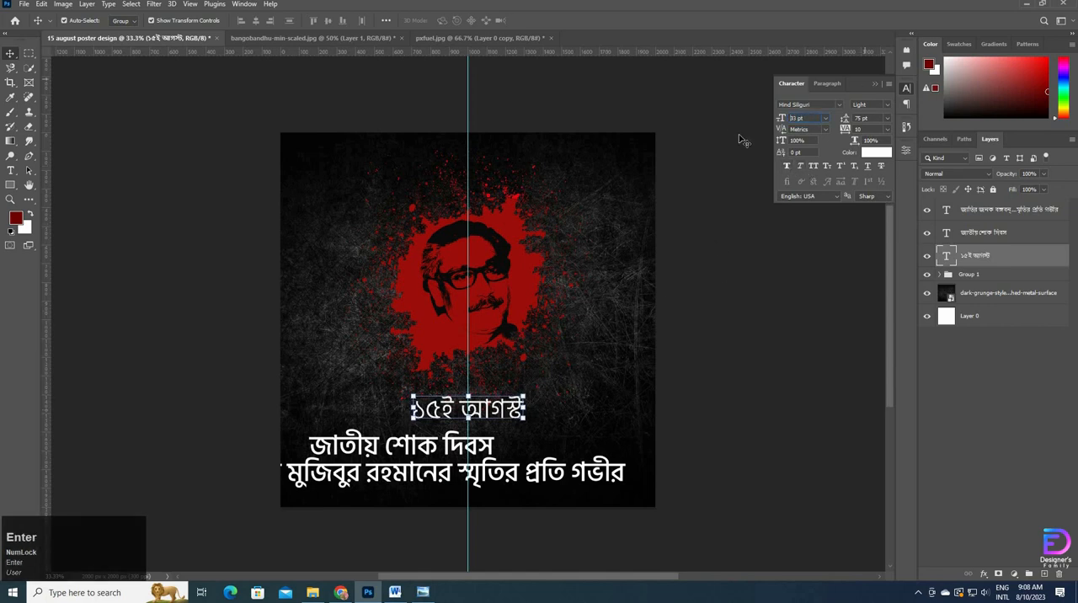
Step: Centre the "জাতীয় শোক দিবস" line on the guide directly beneath "১৫ই আগস্ট" and check its styling in the reference poster
{"action": "left_click_drag", "start_coordinate": [492, 452], "coordinate": [564, 438]}
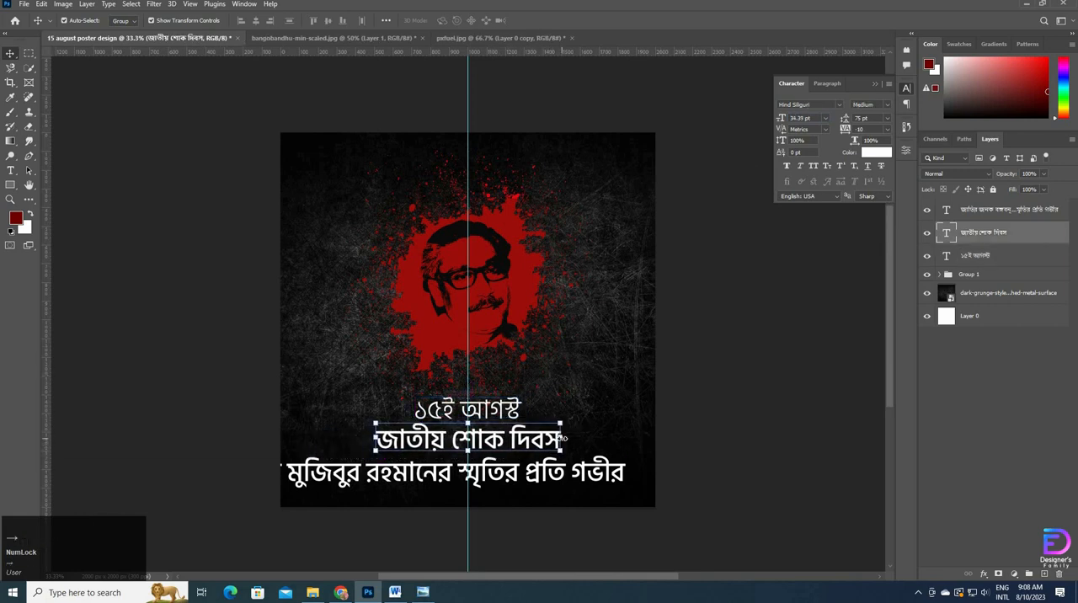
{"action": "key", "text": "alt+Tab"}
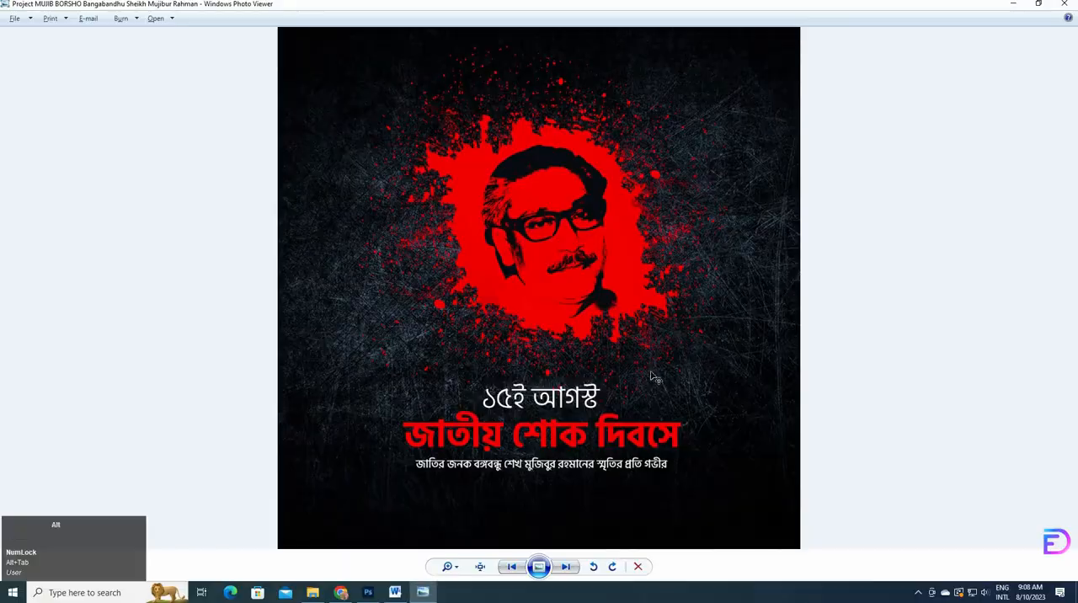
{"action": "key", "text": "alt+Tab"}
Step: Recolour the "জাতীয় শোক দিবস" text by sampling the splatter's red and brightening it to #ba201c
{"action": "left_click", "coordinate": [868, 153]}
{"action": "left_click", "coordinate": [532, 266]}
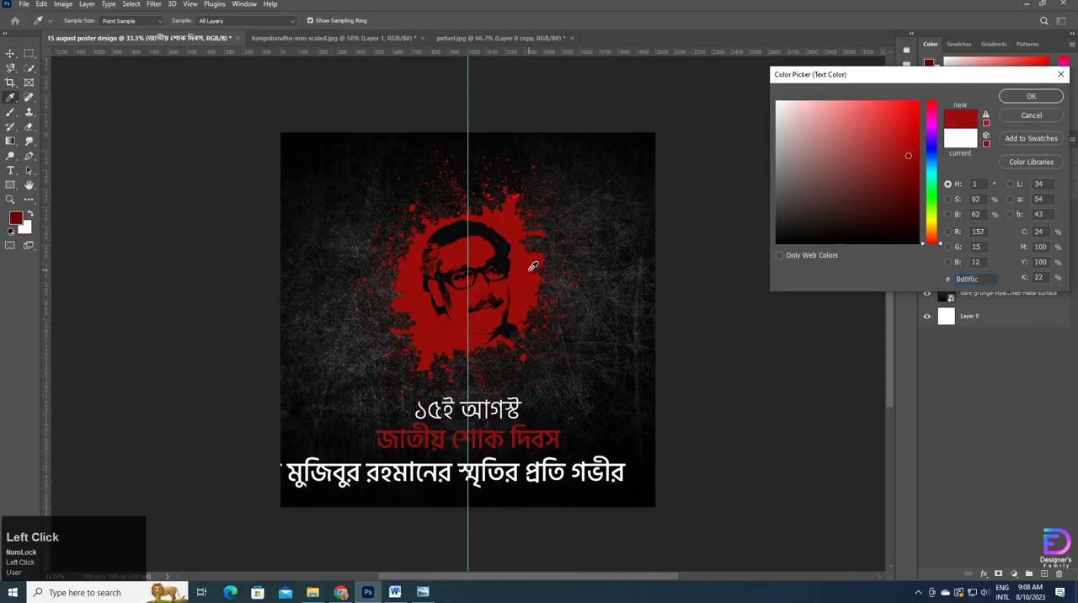
{"action": "left_click", "coordinate": [903, 149]}
{"action": "left_click", "coordinate": [903, 146]}
{"action": "left_click", "coordinate": [896, 140]}
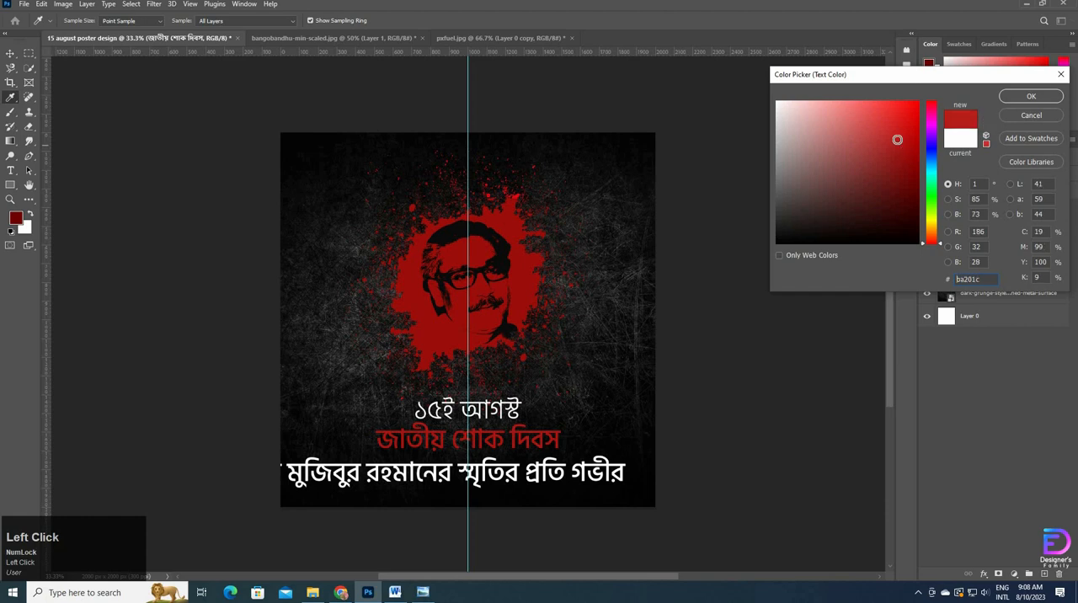
{"action": "left_click", "coordinate": [1029, 97]}
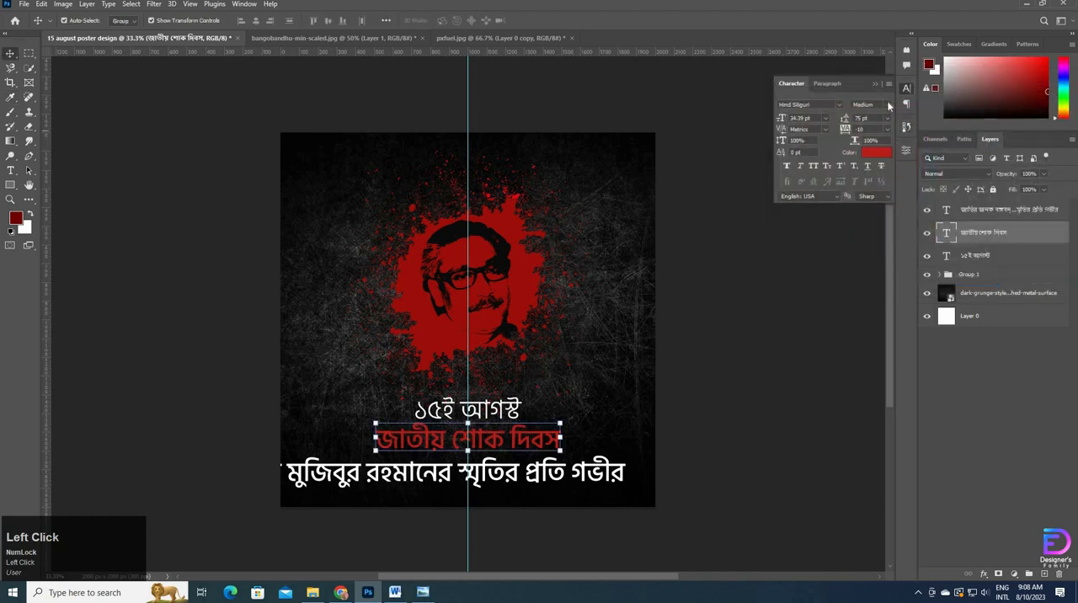
Step: Set the "জাতীয় শোক দিবস" text's font style to Bold and compare it with the reference poster
{"action": "left_click", "coordinate": [887, 104]}
{"action": "left_click", "coordinate": [861, 149]}
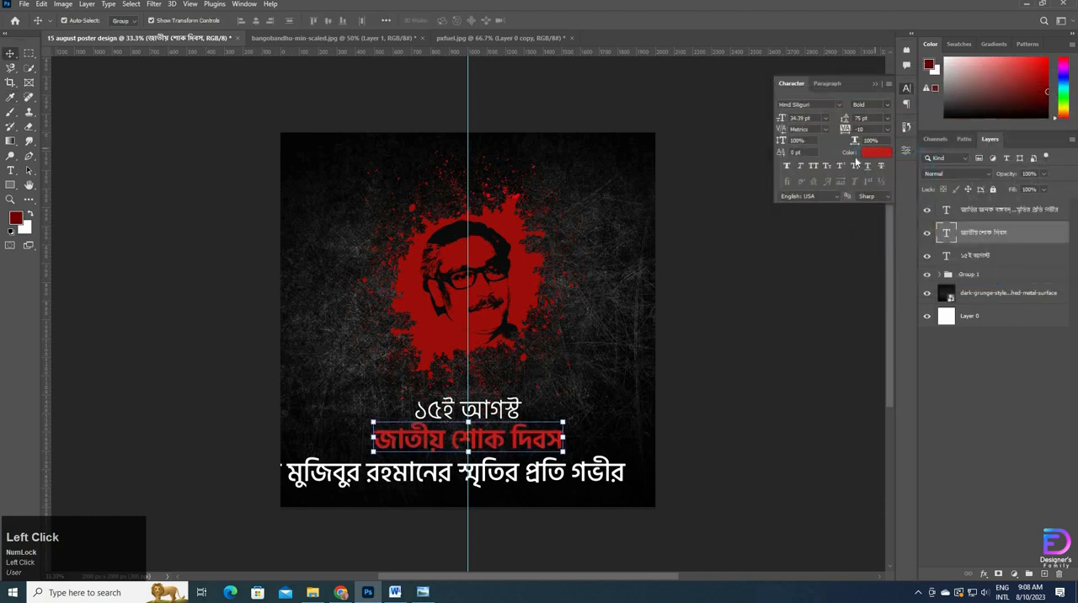
{"action": "key", "text": "alt+Tab"}
{"action": "key", "text": "alt+Tab"}
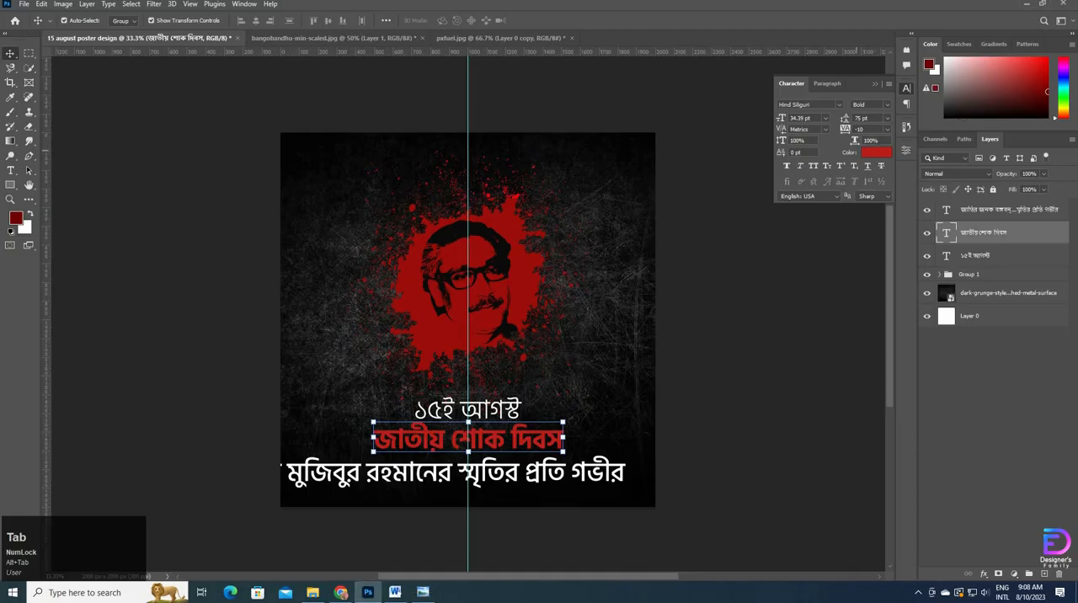
Step: Set the "জাতীয় শোক দিবস" text's tracking to 10 and its font size to 36 pt
{"action": "left_click", "coordinate": [886, 130]}
{"action": "left_click", "coordinate": [863, 250]}
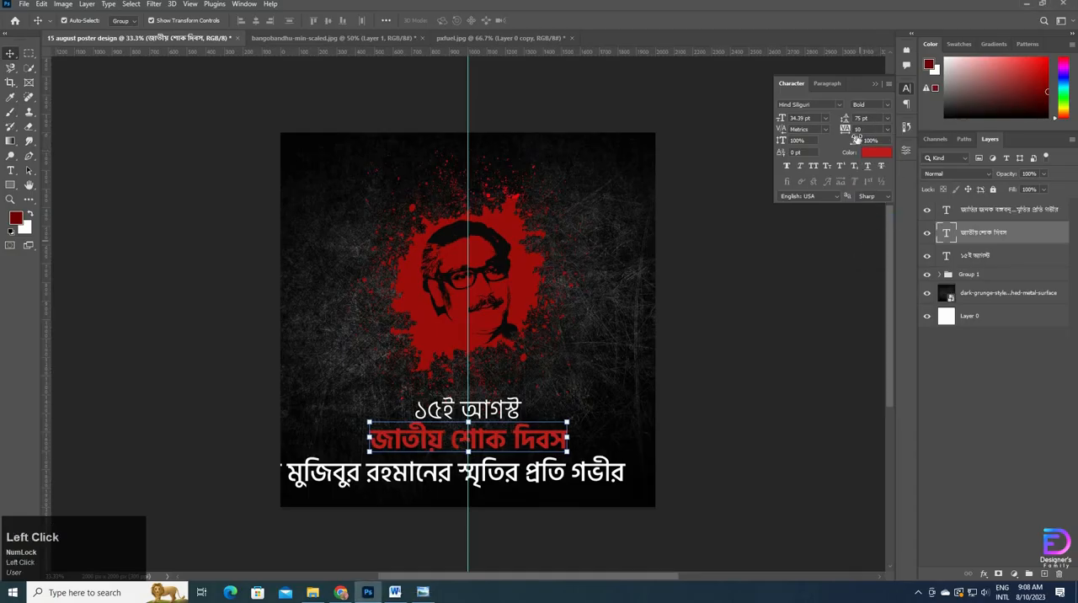
{"action": "left_click_drag", "start_coordinate": [813, 118], "coordinate": [720, 125]}
{"action": "type", "text": "36"}
{"action": "key", "text": "Return"}
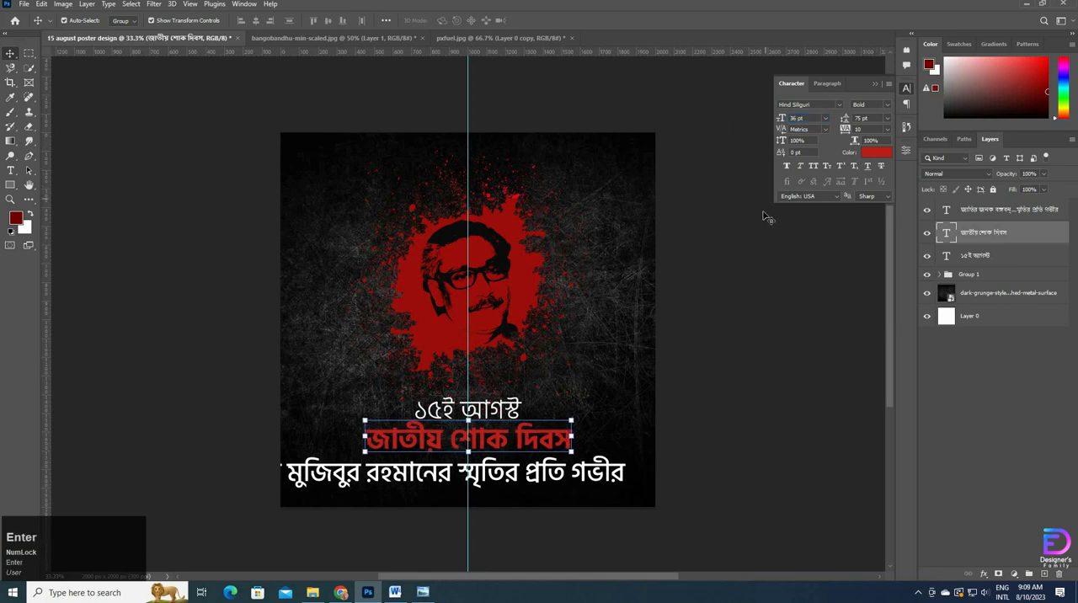
{"action": "left_click", "coordinate": [765, 345]}
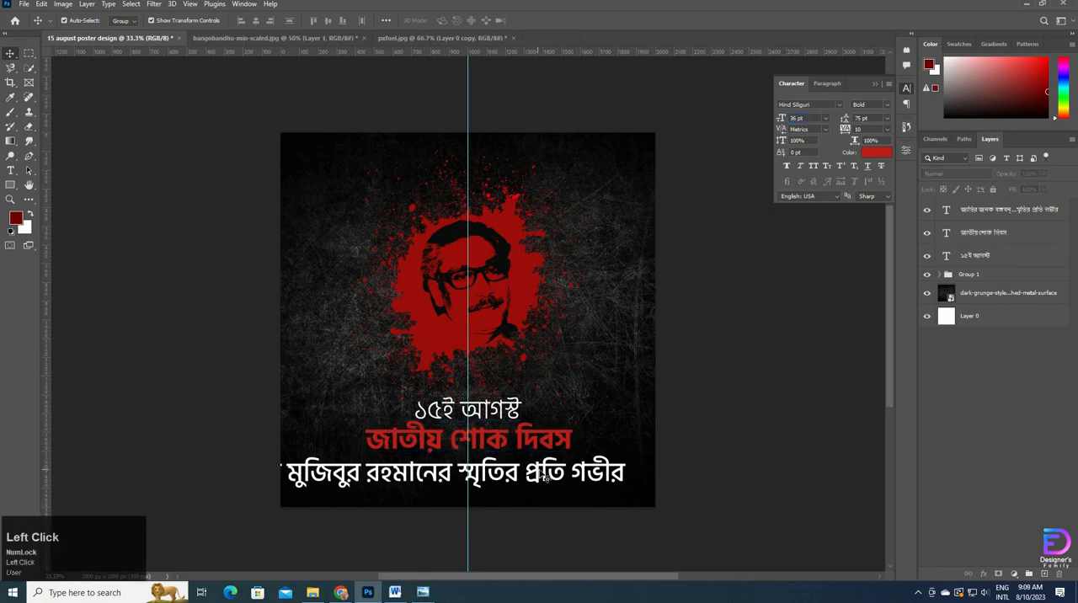
Step: Set the third text line to Light at 22 pt and centre it on the guide beneath "জাতীয় শোক দিবস"
{"action": "left_click", "coordinate": [544, 477]}
{"action": "left_click", "coordinate": [887, 106]}
{"action": "left_click", "coordinate": [868, 113]}
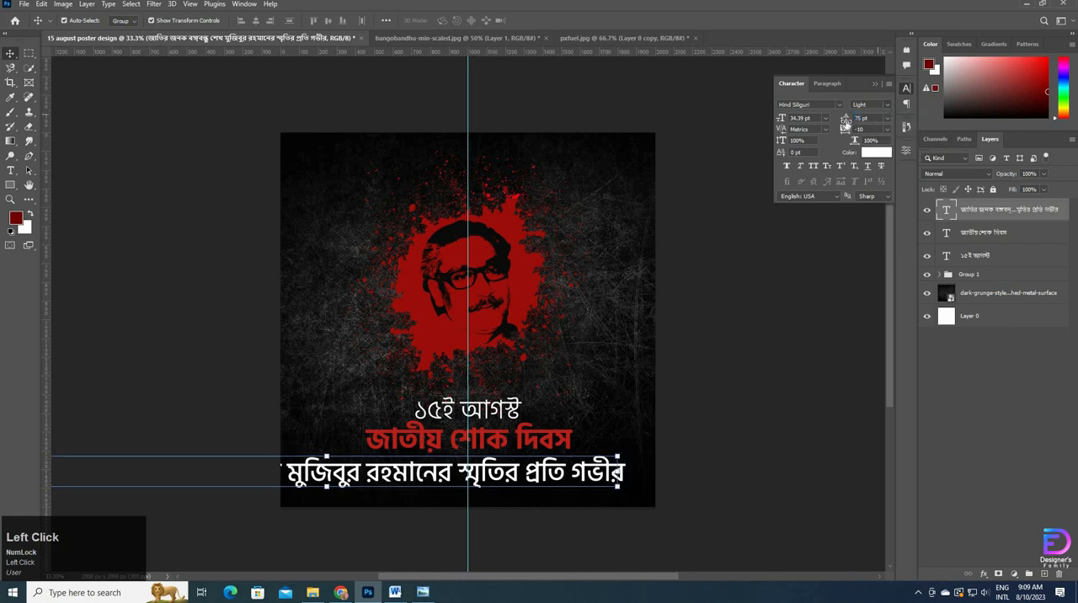
{"action": "type", "text": "22"}
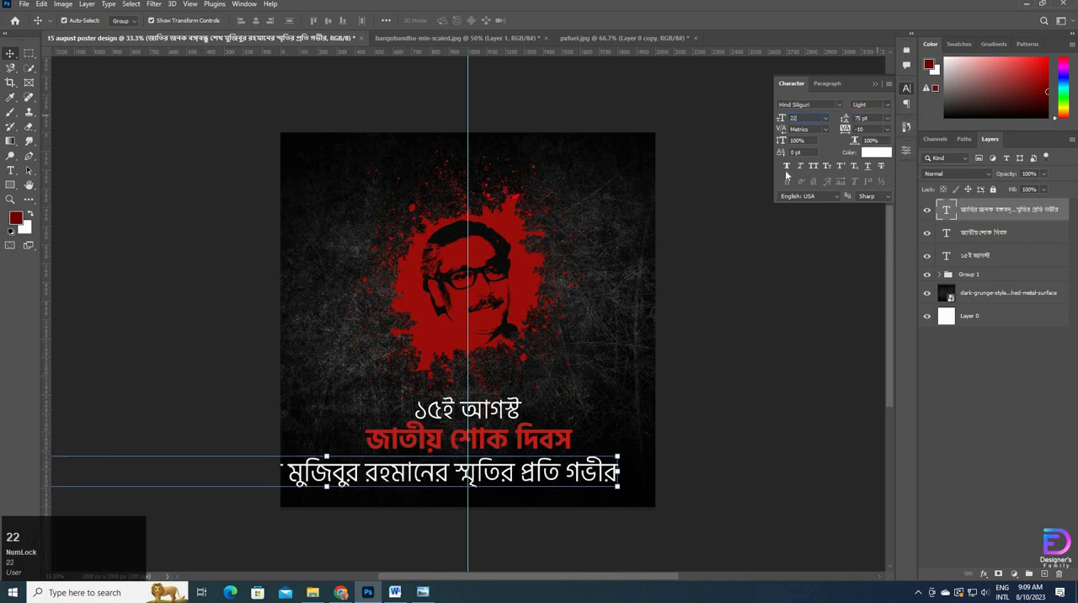
{"action": "key", "text": "Return"}
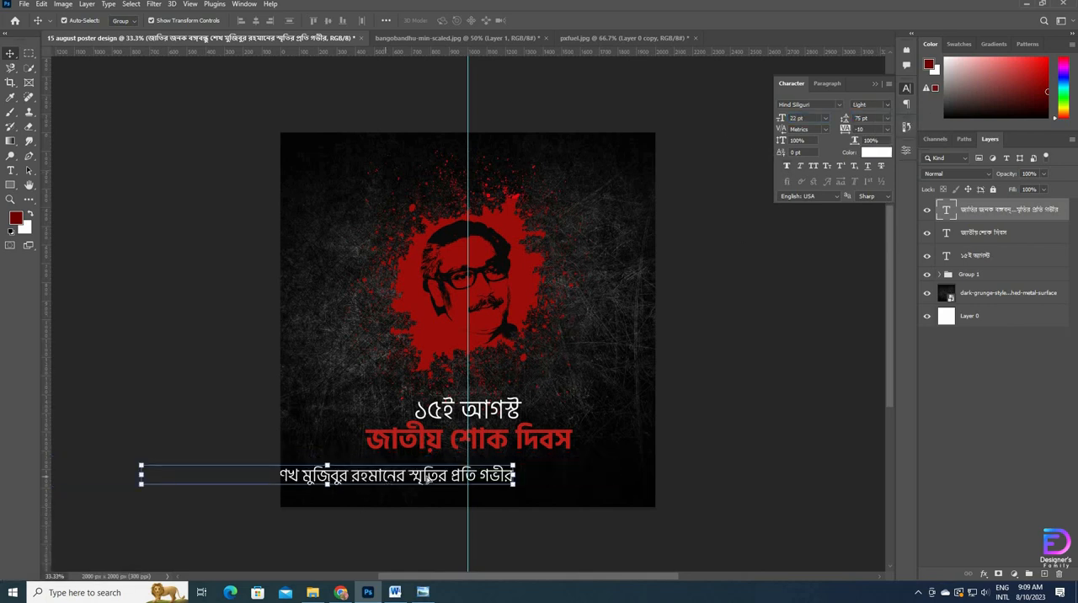
{"action": "left_click_drag", "start_coordinate": [403, 482], "coordinate": [541, 476]}
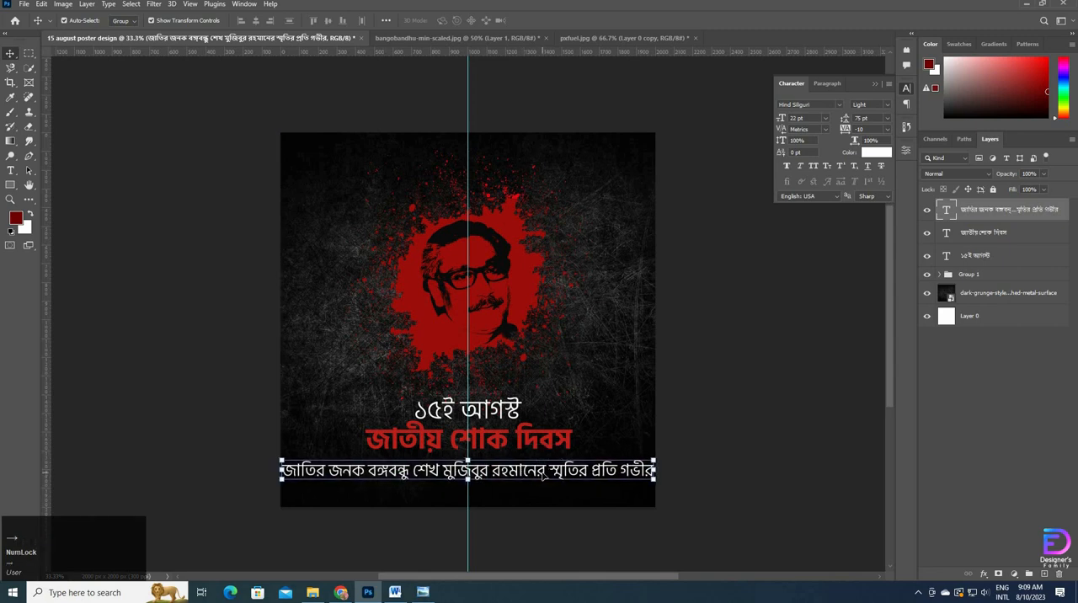
Step: Following the reference poster, try the third line at 11 pt, settle on 12 pt and nudge it up closer to "জাতীয় শোক দিবস"
{"action": "key", "text": "alt+Tab"}
{"action": "key", "text": "alt+Tab"}
{"action": "left_click", "coordinate": [795, 118]}
{"action": "type", "text": "11"}
{"action": "key", "text": "Return"}
{"action": "key", "text": "Up"}
{"action": "key", "text": "Up"}
{"action": "key", "text": "Up"}
{"action": "key", "text": "Up"}
{"action": "key", "text": "Up"}
{"action": "key", "text": "Up"}
{"action": "key", "text": "Up"}
{"action": "key", "text": "Up"}
{"action": "key", "text": "Up"}
{"action": "key", "text": "Up"}
{"action": "key", "text": "Up"}
{"action": "key", "text": "Up"}
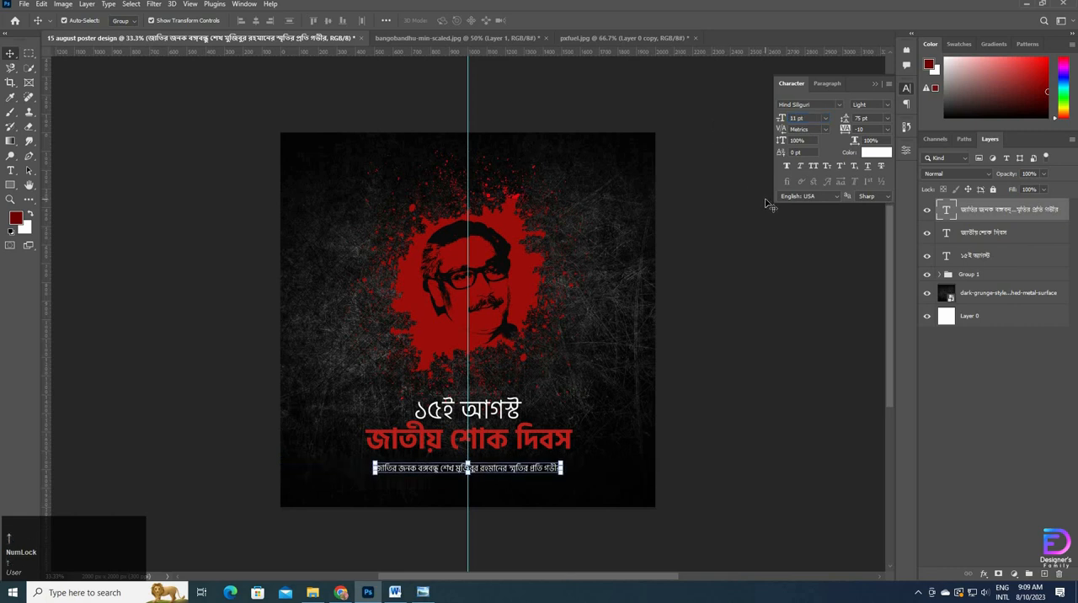
{"action": "left_click", "coordinate": [812, 121]}
{"action": "key", "text": "Up"}
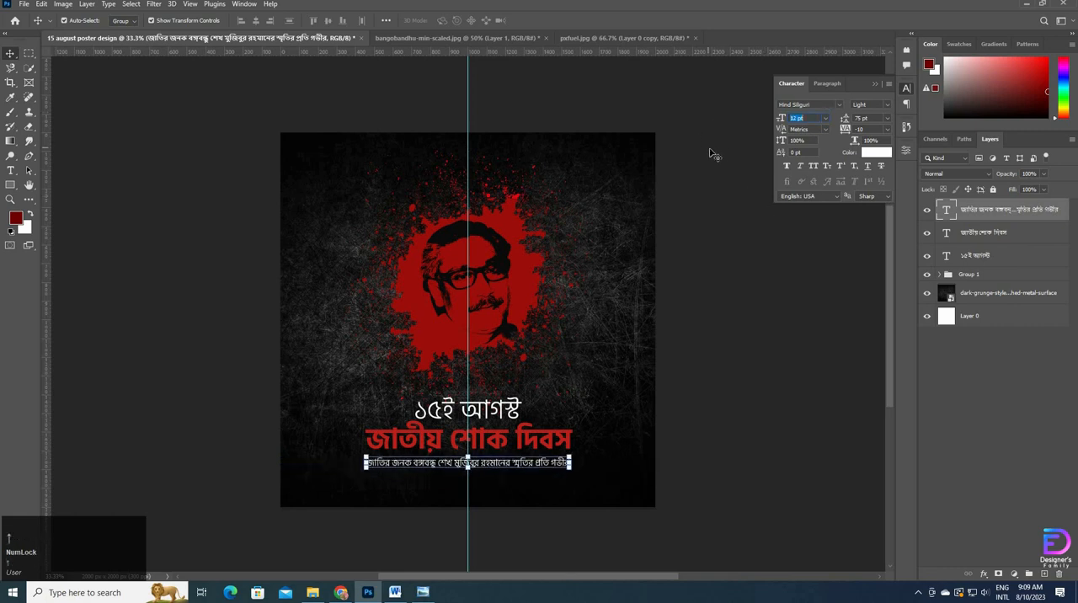
{"action": "left_click", "coordinate": [741, 353]}
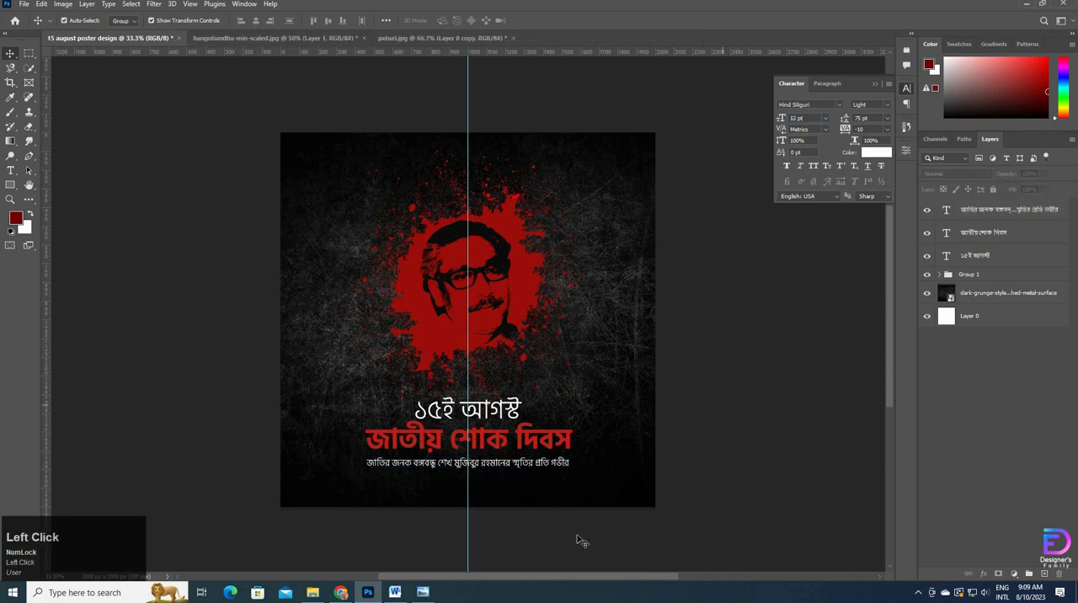
Step: Select all three Bengali text lines and distribute them evenly in the vertical direction
{"action": "left_click", "coordinate": [543, 465]}
{"action": "left_click", "coordinate": [562, 444], "text": "shift"}
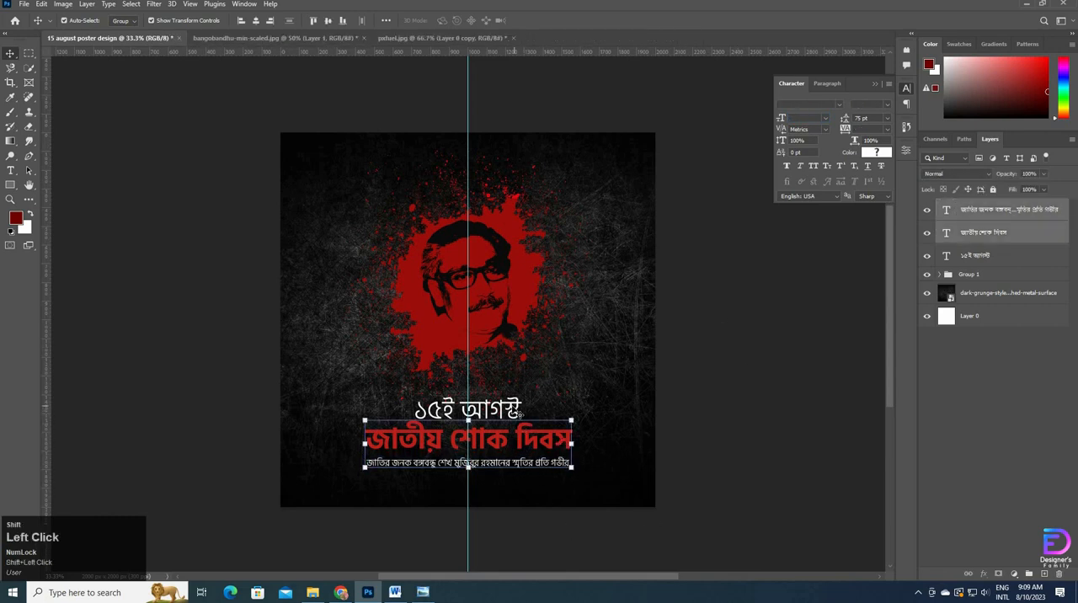
{"action": "left_click", "coordinate": [521, 414], "text": "shift"}
{"action": "left_click", "coordinate": [290, 22]}
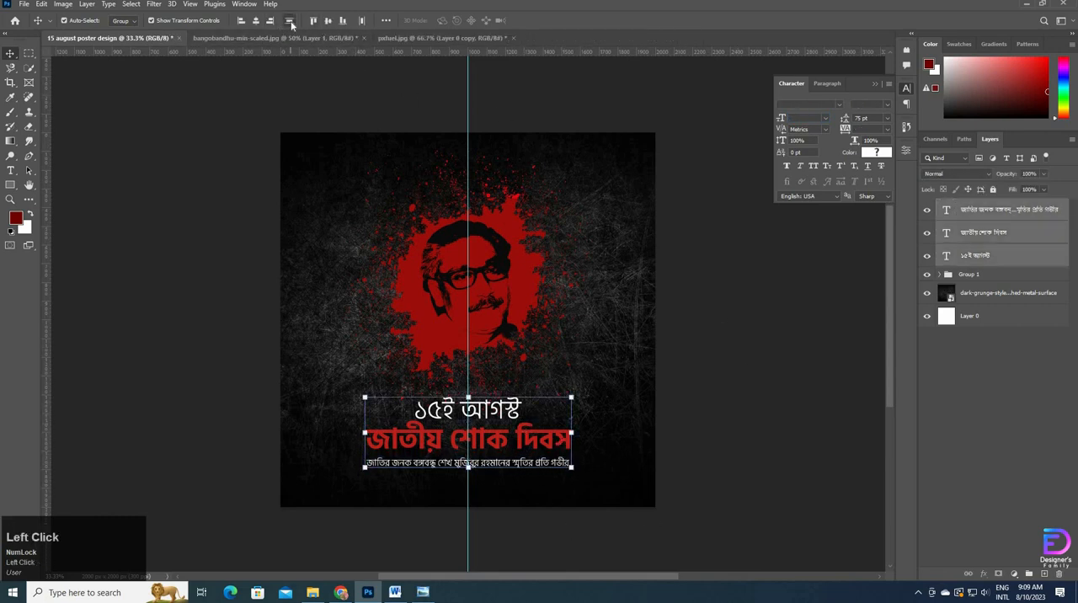
{"action": "left_click", "coordinate": [746, 410]}
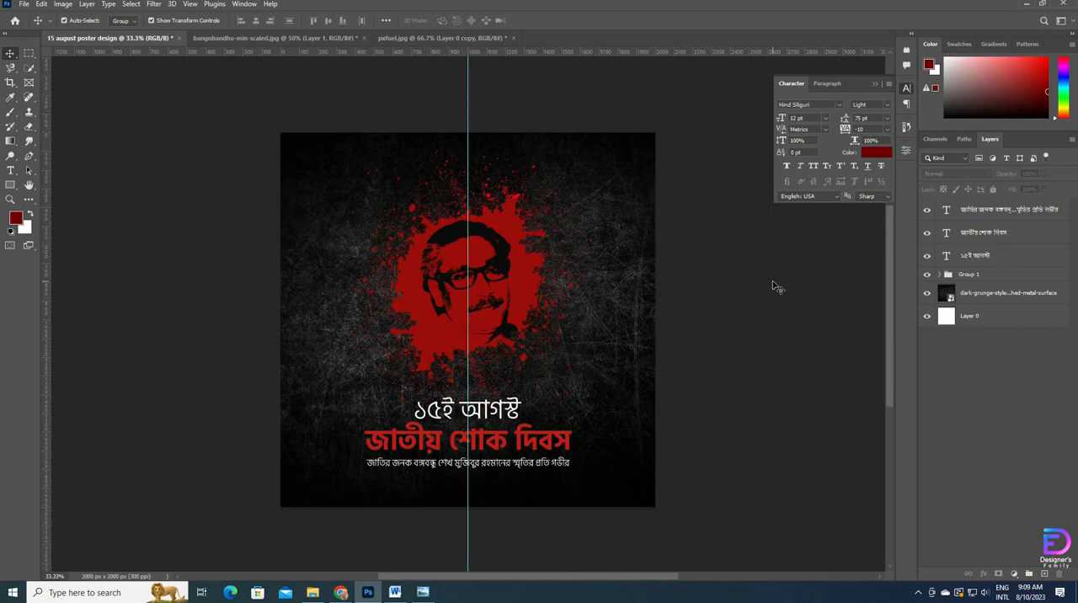
Step: Compare the poster with the reference in Windows Photo Viewer, return to Photoshop and remove the vertical centre guide
{"action": "key", "text": "alt+Tab"}
{"action": "key", "text": "alt+Tab"}
{"action": "key", "text": "alt+Tab"}
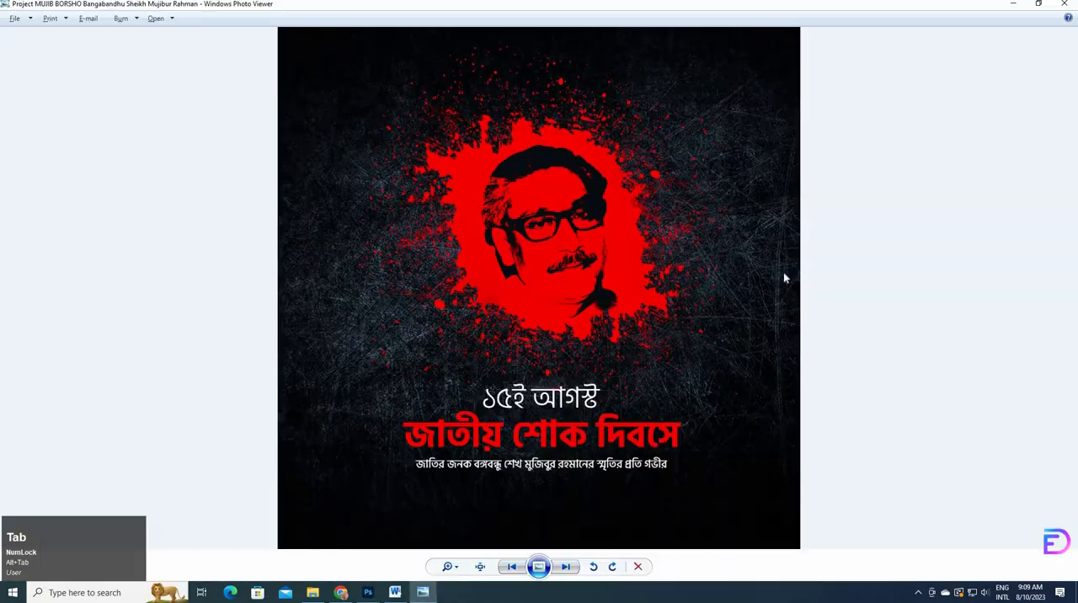
{"action": "key", "text": "alt+Tab"}
{"action": "left_click", "coordinate": [793, 274]}
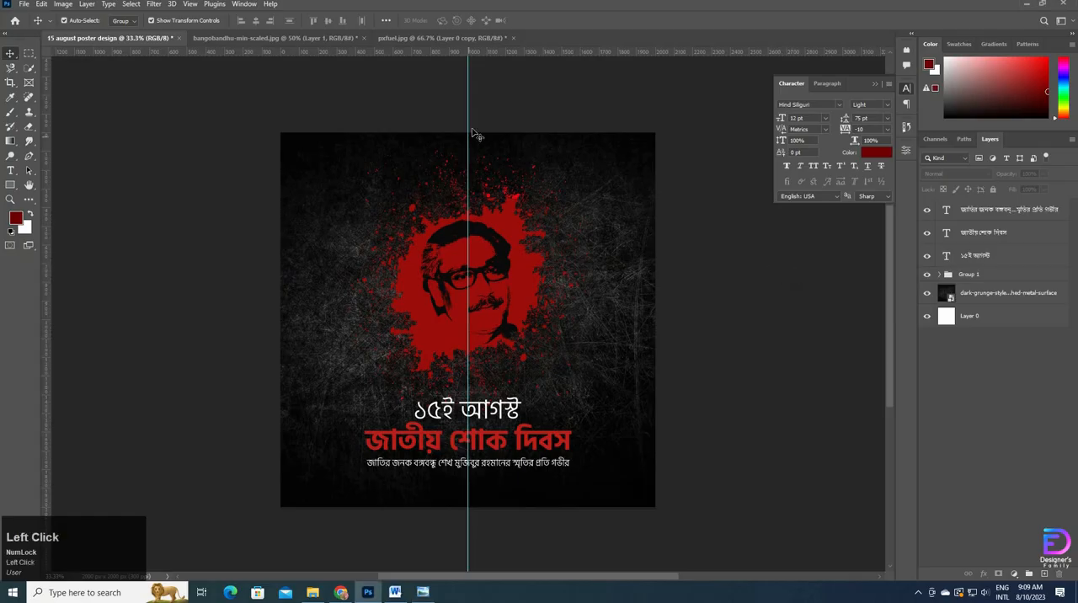
{"action": "left_click_drag", "start_coordinate": [469, 110], "coordinate": [25, 93]}
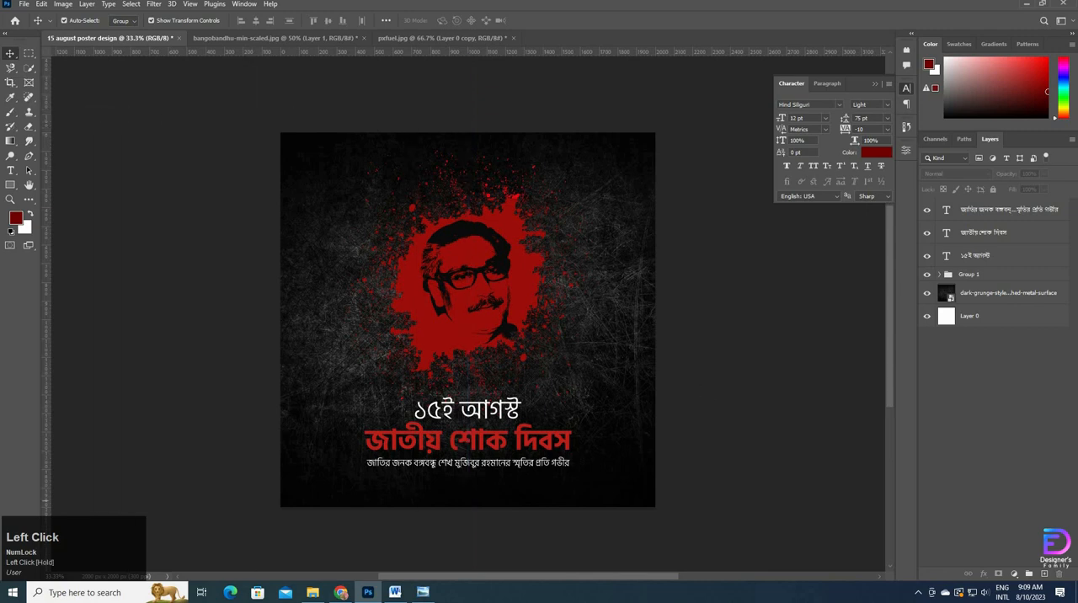
Step: Group the three Bengali text layers and name the group "text"
{"action": "left_click", "coordinate": [995, 257]}
{"action": "left_click", "coordinate": [976, 209], "text": "shift"}
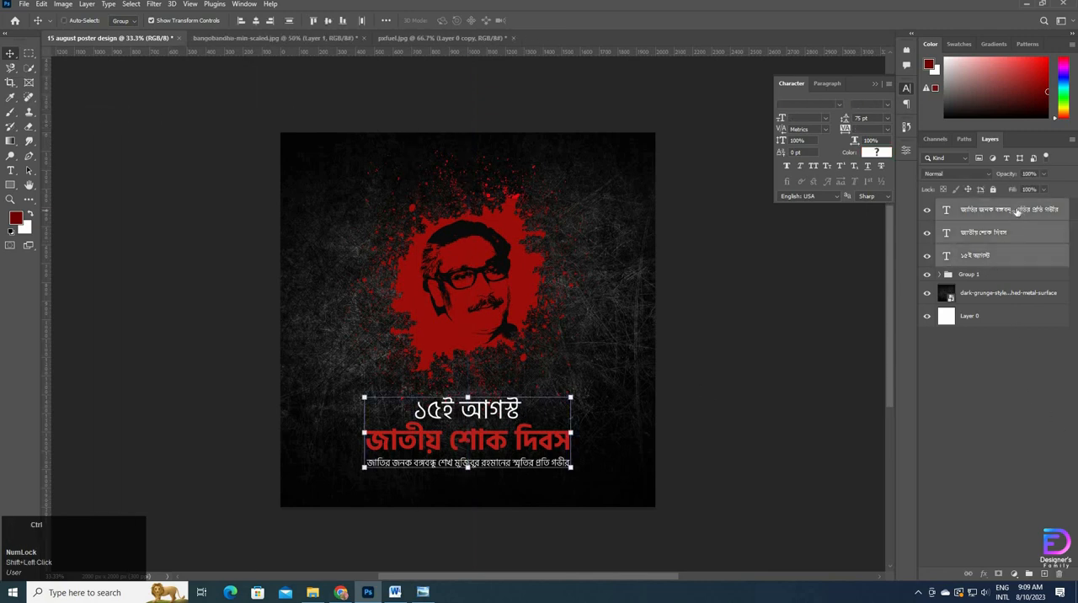
{"action": "key", "text": "ctrl+g"}
{"action": "double_click", "coordinate": [972, 206]}
{"action": "type", "text": "T"}
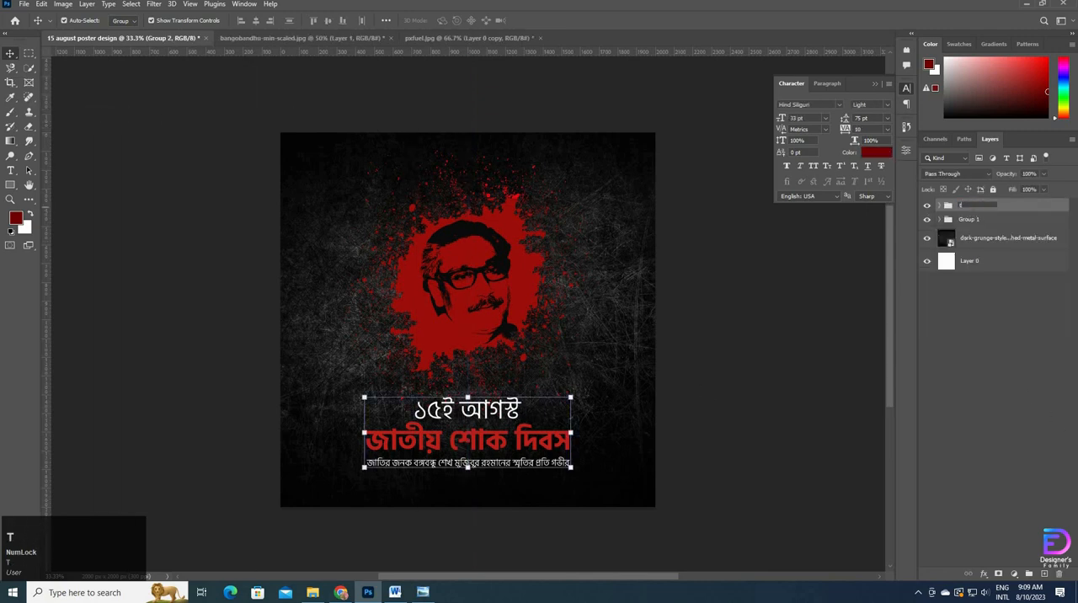
{"action": "key", "text": "Return"}
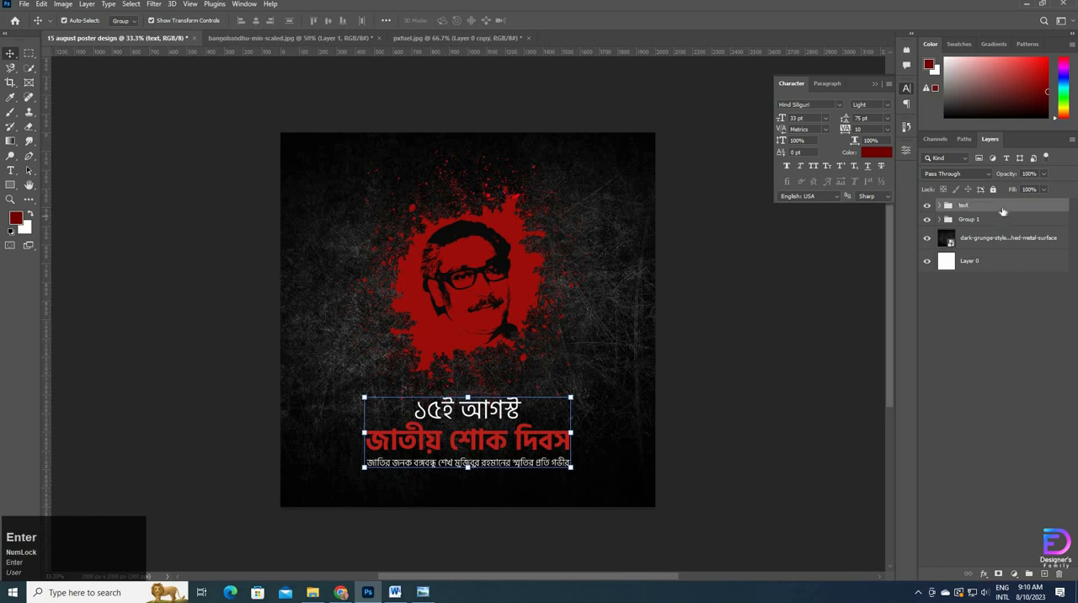
Step: Inspect the contents of Group 1, collapse it and move the "text" group beneath it in the layer order
{"action": "left_click", "coordinate": [937, 221]}
{"action": "left_click", "coordinate": [938, 219]}
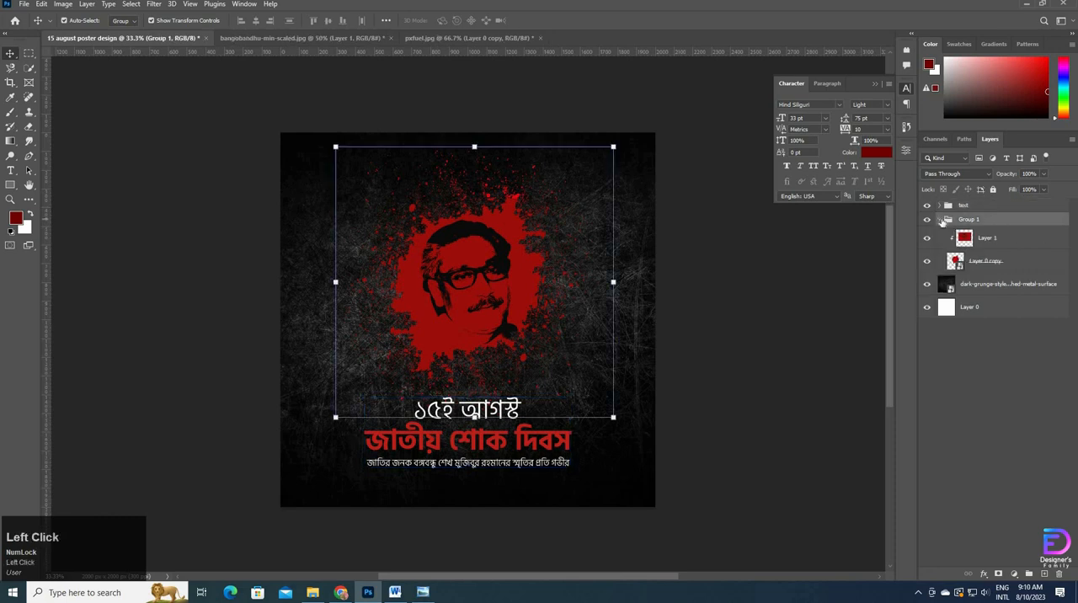
{"action": "left_click", "coordinate": [938, 219]}
{"action": "left_click_drag", "start_coordinate": [966, 208], "coordinate": [968, 229]}
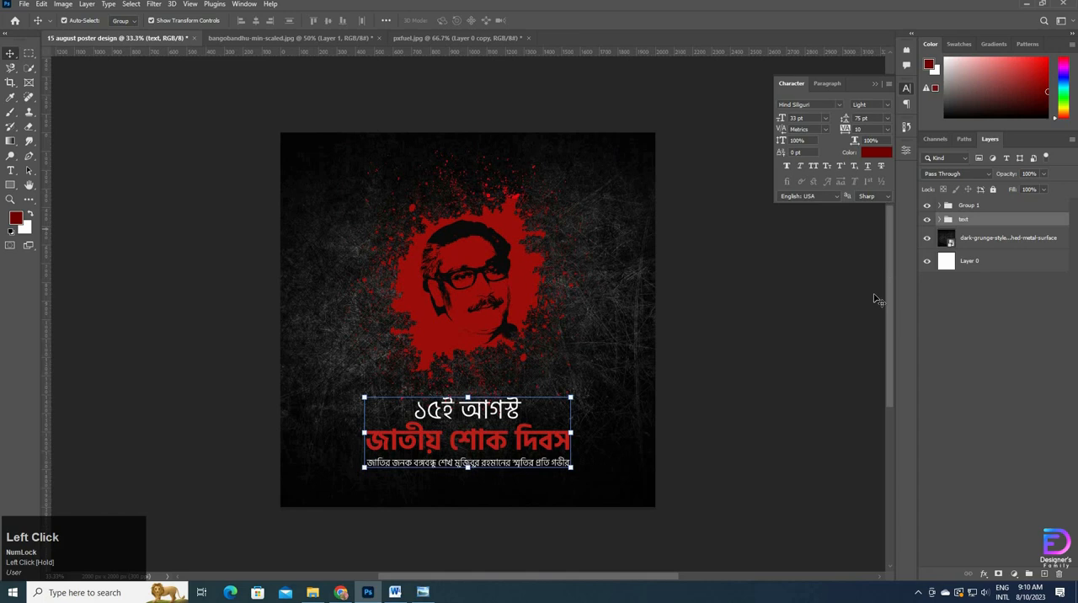
{"action": "left_click", "coordinate": [839, 321]}
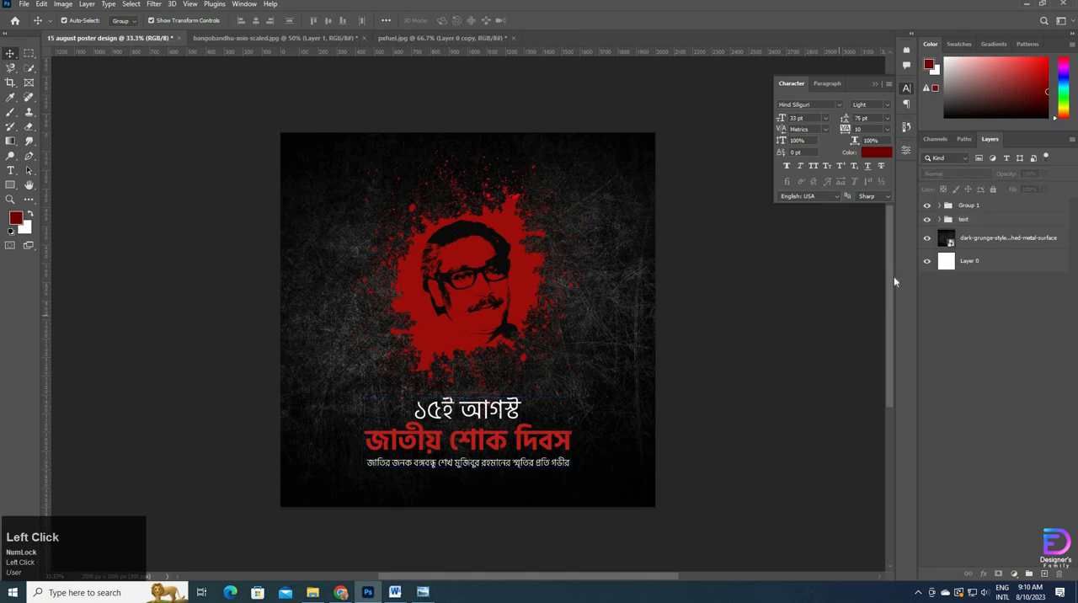
Step: Stamp all visible layers into a new merged layer directly above the dark grunge background layer
{"action": "left_click", "coordinate": [976, 243]}
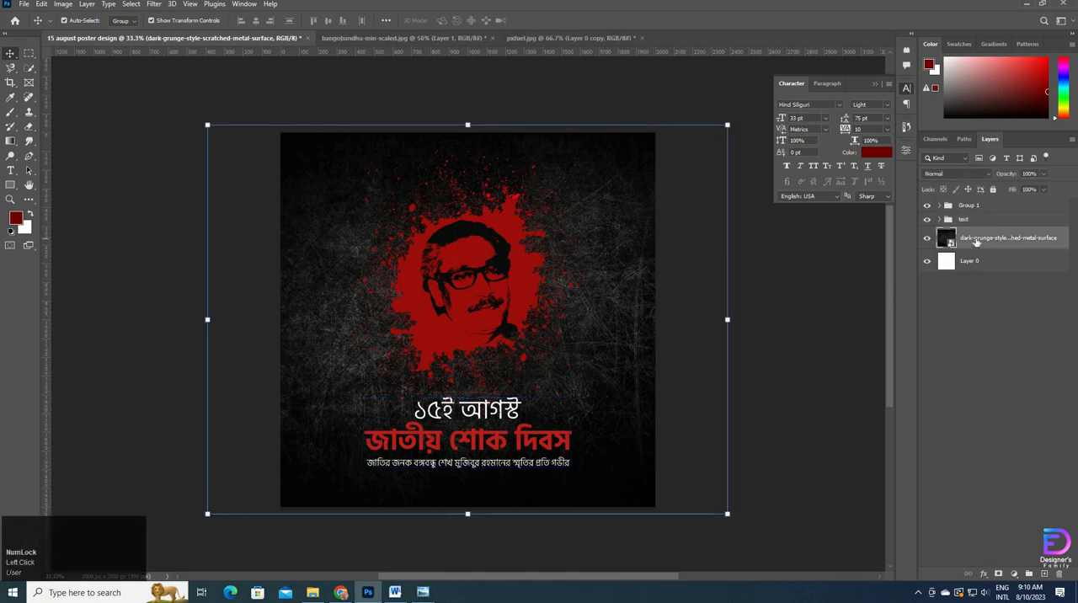
{"action": "key", "text": "shift"}
{"action": "key", "text": "ctrl+shift+alt+e"}
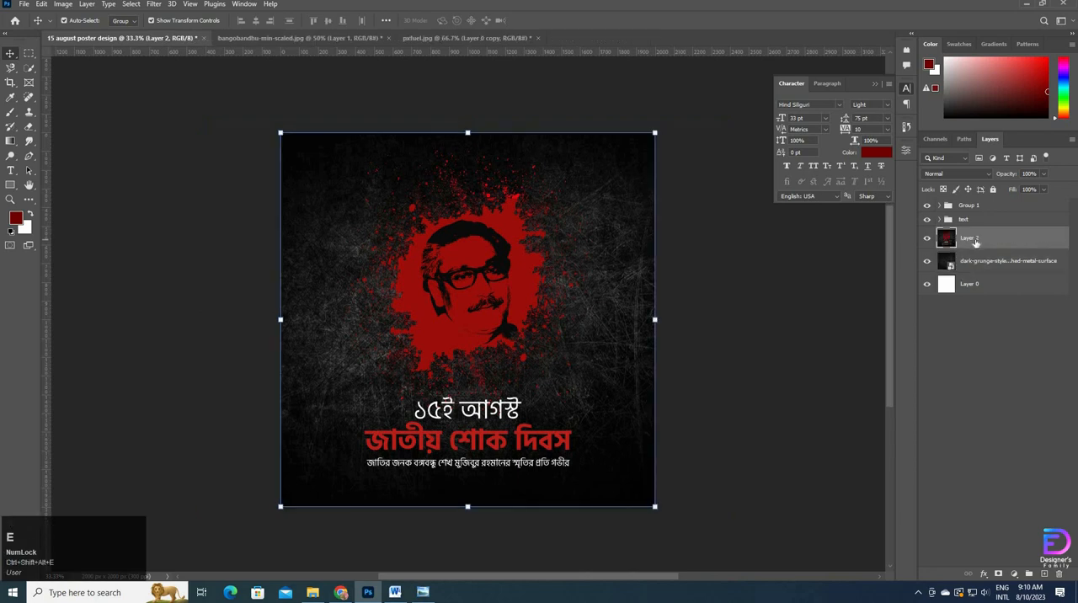
Step: Delete the merged layer and group Group 1, the "text" group and the dark grunge background layer together
{"action": "key", "text": "Delete"}
{"action": "left_click", "coordinate": [980, 208]}
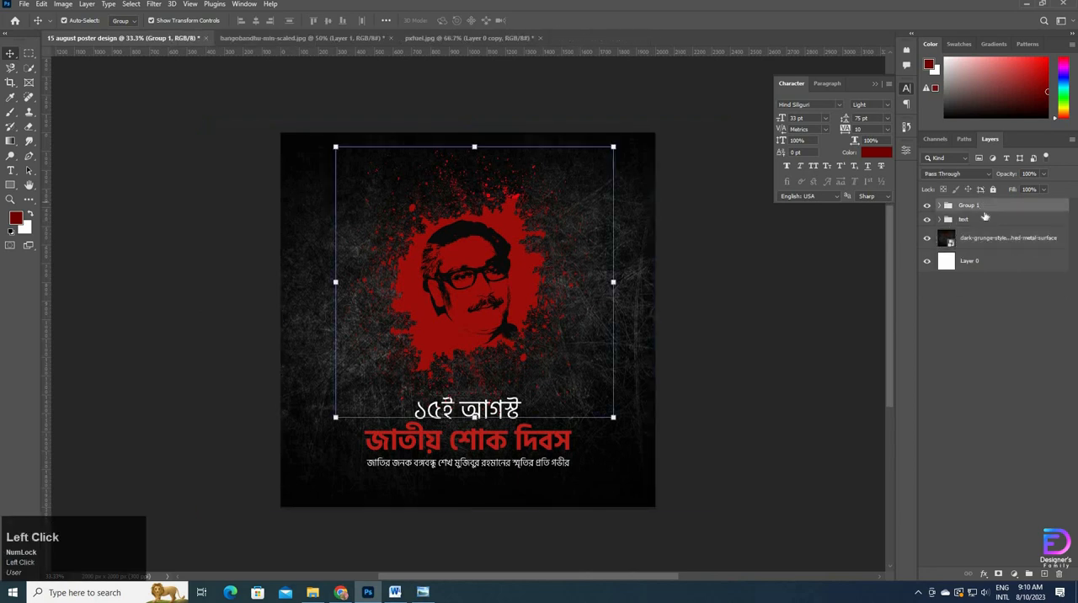
{"action": "left_click", "coordinate": [994, 232], "text": "shift"}
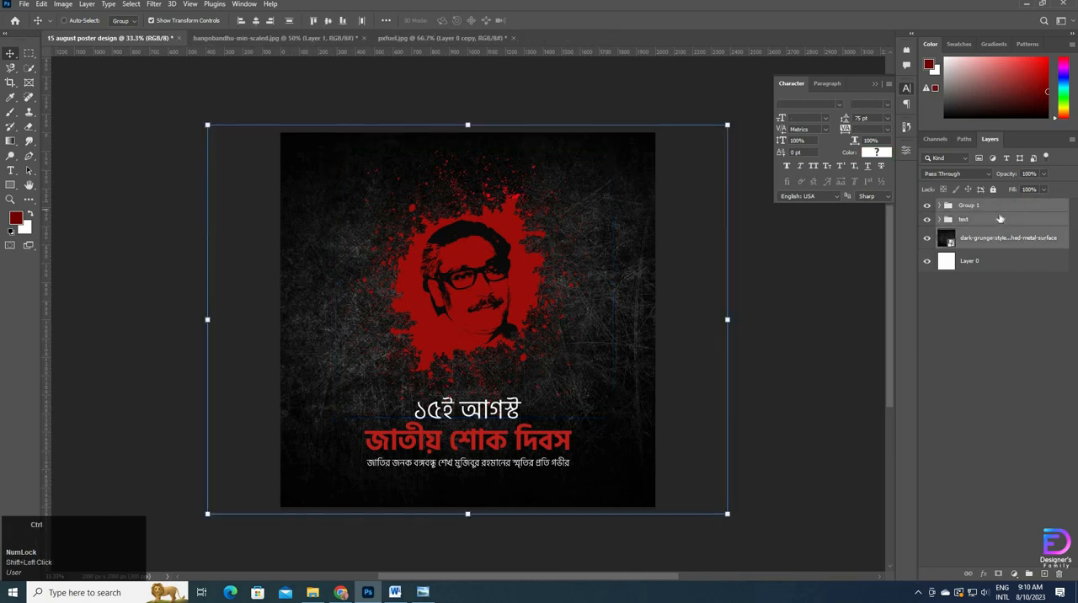
{"action": "key", "text": "ctrl+g"}
Step: Stamp all visible layers into a merged smart object layer above the new group, keeping that group hidden
{"action": "key", "text": "ctrl+shift+alt+e"}
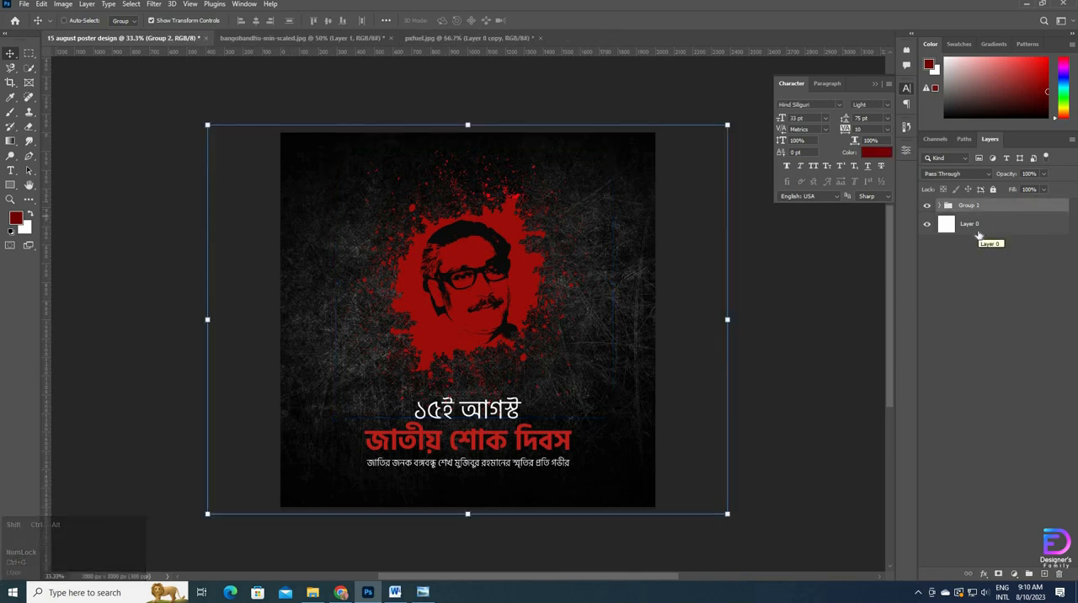
{"action": "left_click", "coordinate": [926, 228]}
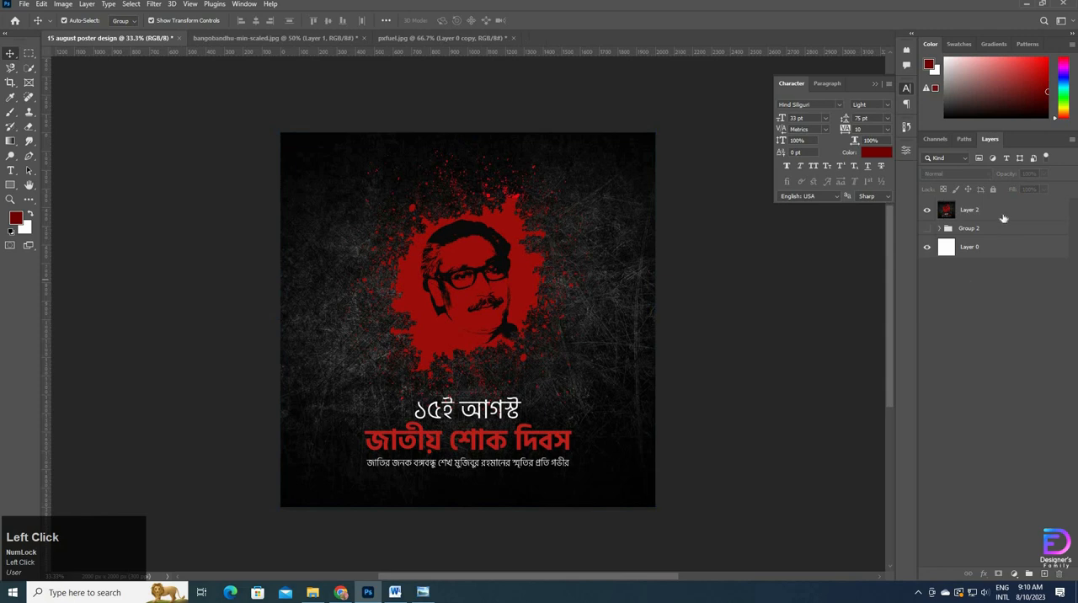
{"action": "right_click", "coordinate": [1002, 210]}
{"action": "left_click", "coordinate": [950, 295]}
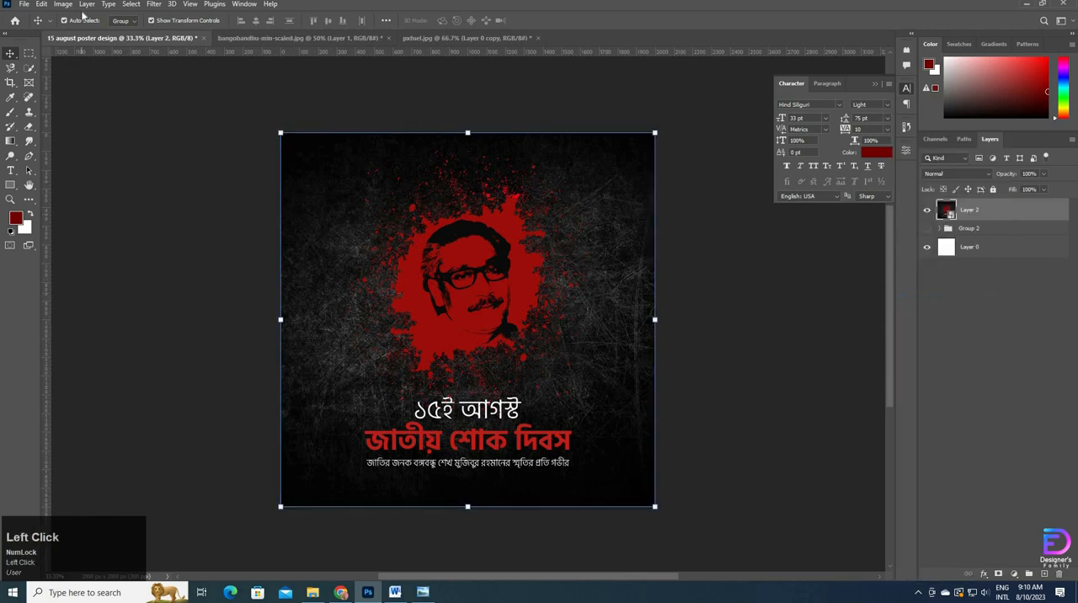
Step: Start the Camera Raw Filter on the merged layer and set Temperature to -9 and Tint to +1
{"action": "left_click", "coordinate": [156, 4]}
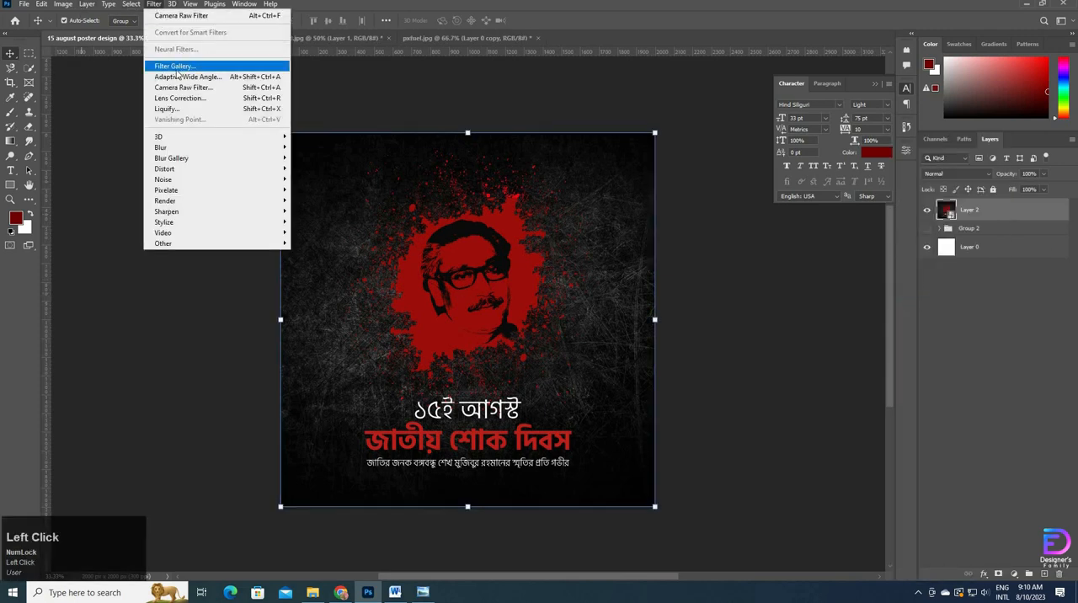
{"action": "left_click", "coordinate": [180, 88]}
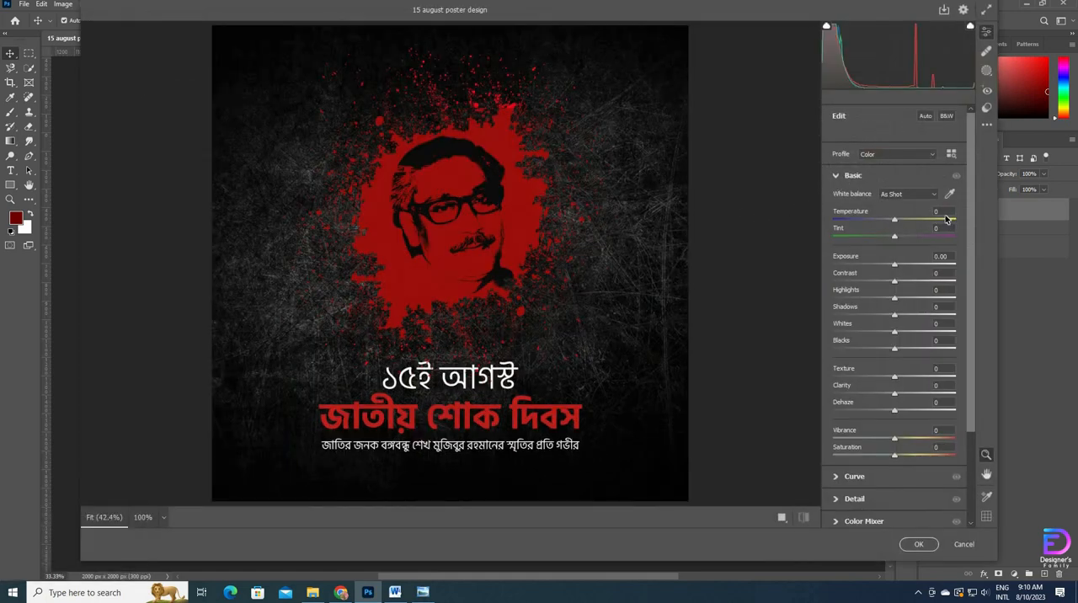
{"action": "left_click", "coordinate": [867, 215]}
{"action": "key", "text": "Down"}
{"action": "key", "text": "Down"}
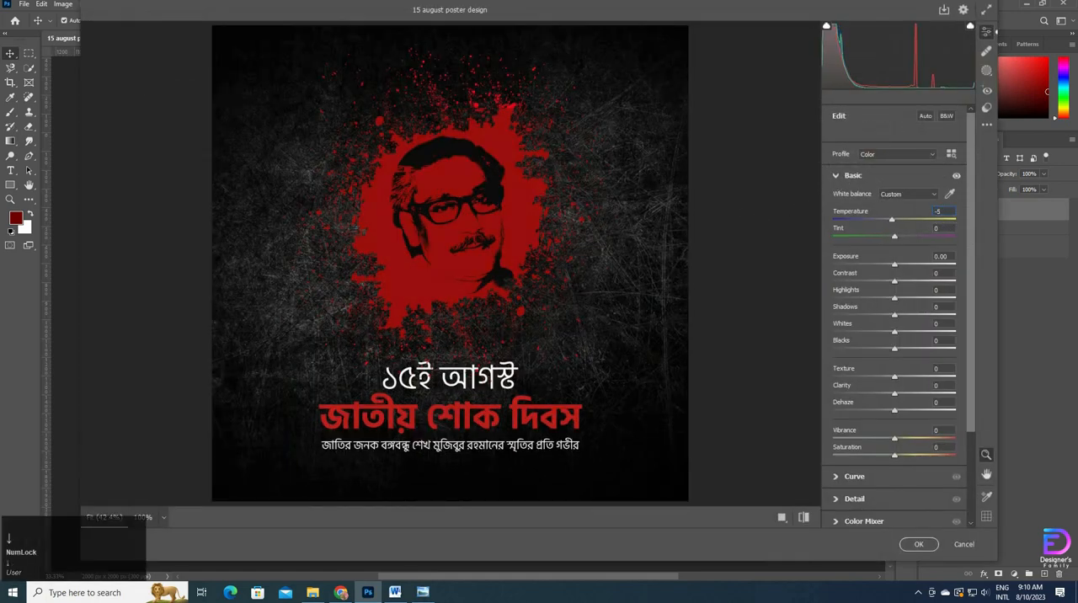
{"action": "key", "text": "Down"}
{"action": "key", "text": "Down"}
{"action": "left_click", "coordinate": [922, 235]}
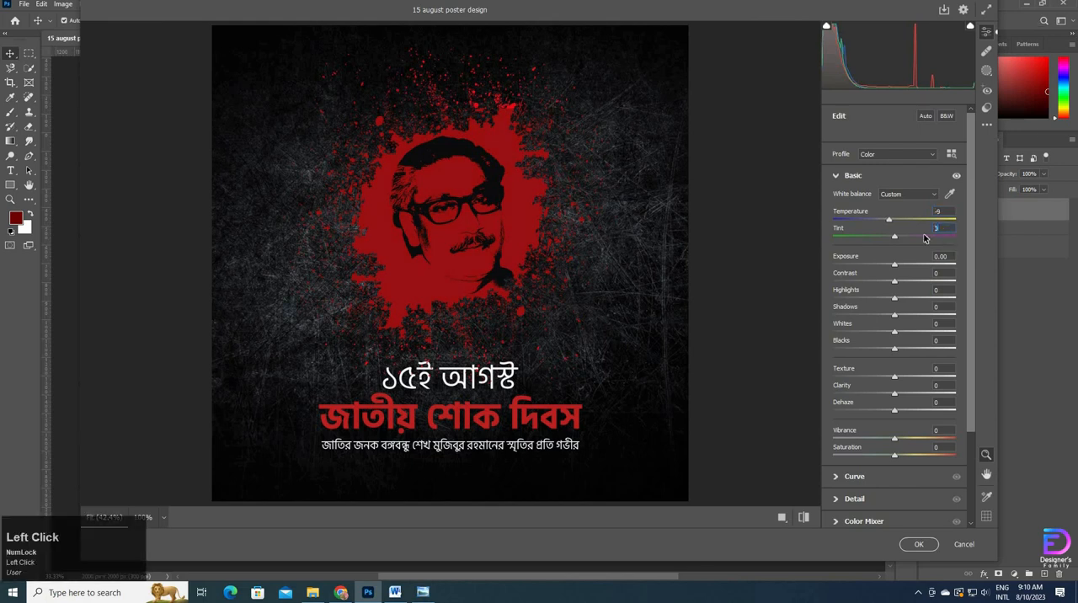
{"action": "key", "text": "Up"}
Step: Set the filter's Exposure to +0.25, Contrast to +6 and Highlights to +10
{"action": "left_click", "coordinate": [939, 274]}
{"action": "key", "text": "Up"}
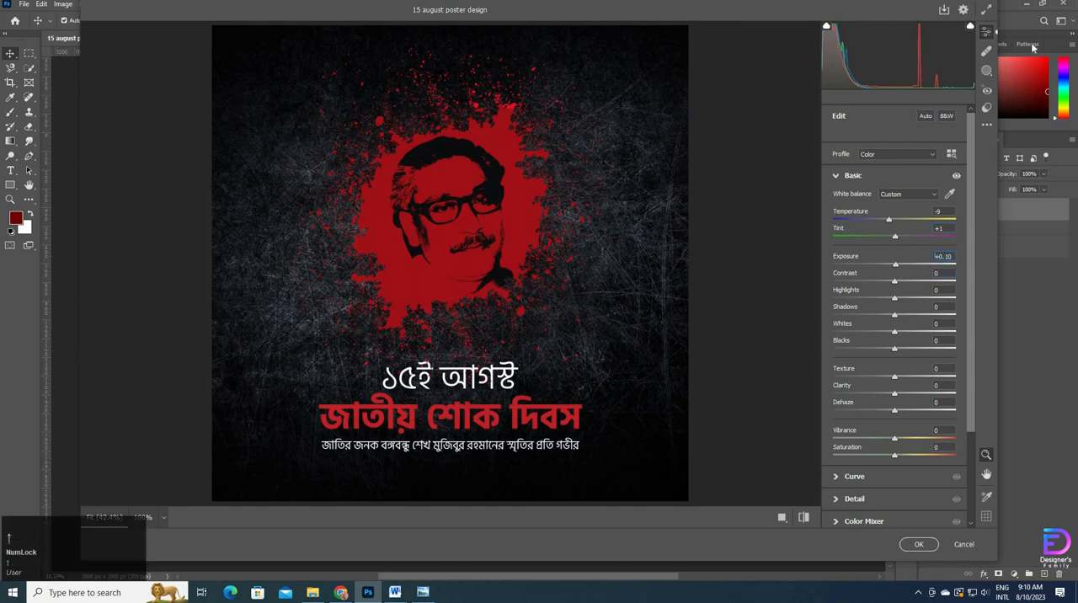
{"action": "key", "text": "Up"}
{"action": "key", "text": "Up"}
{"action": "key", "text": "Up"}
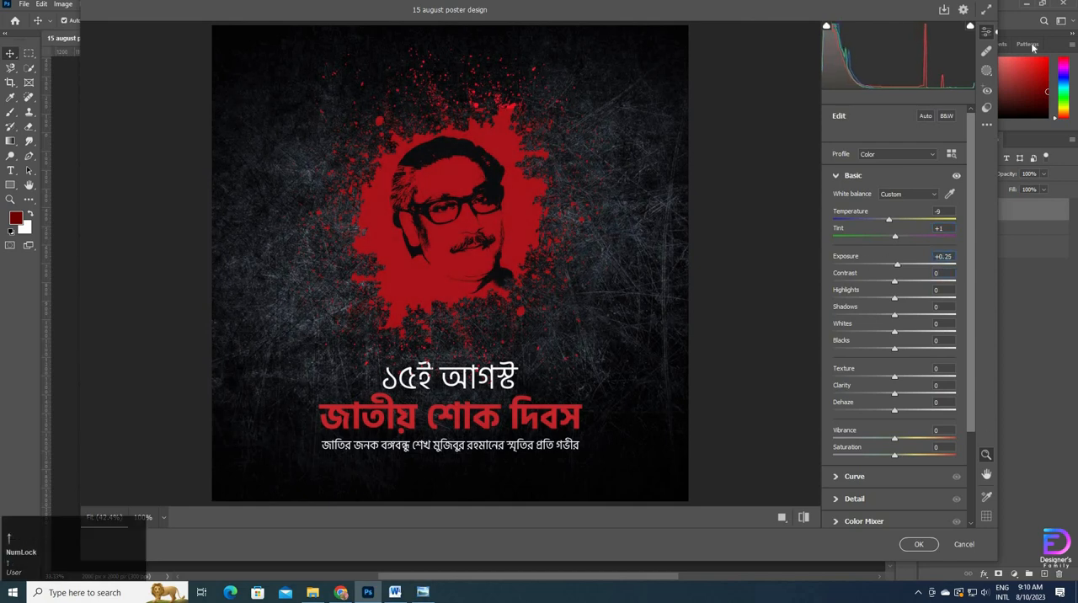
{"action": "left_click", "coordinate": [887, 277]}
{"action": "type", "text": "6"}
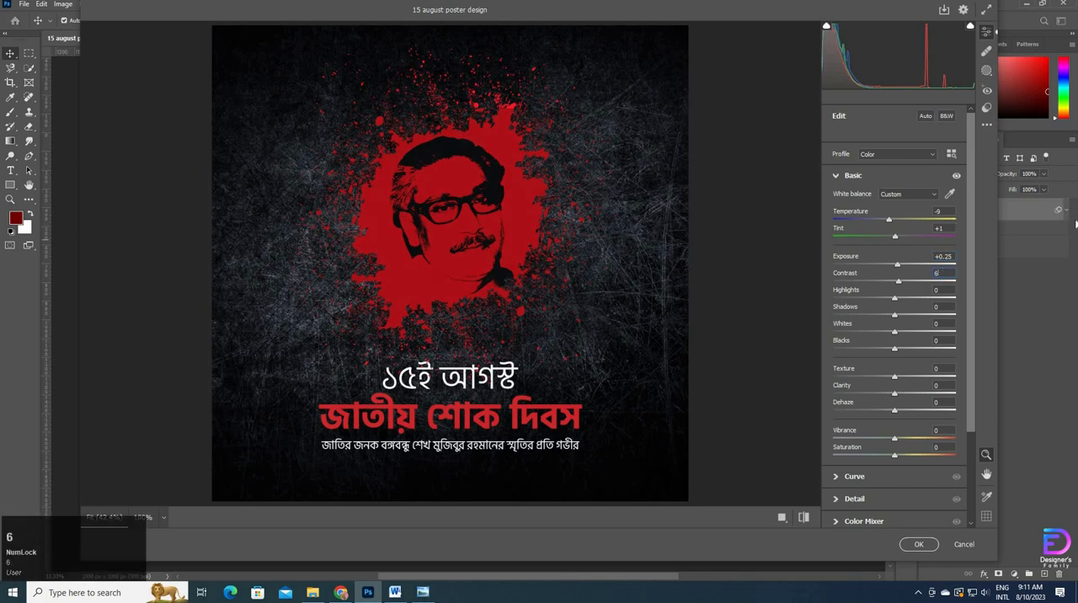
{"action": "left_click", "coordinate": [940, 290]}
{"action": "type", "text": "10"}
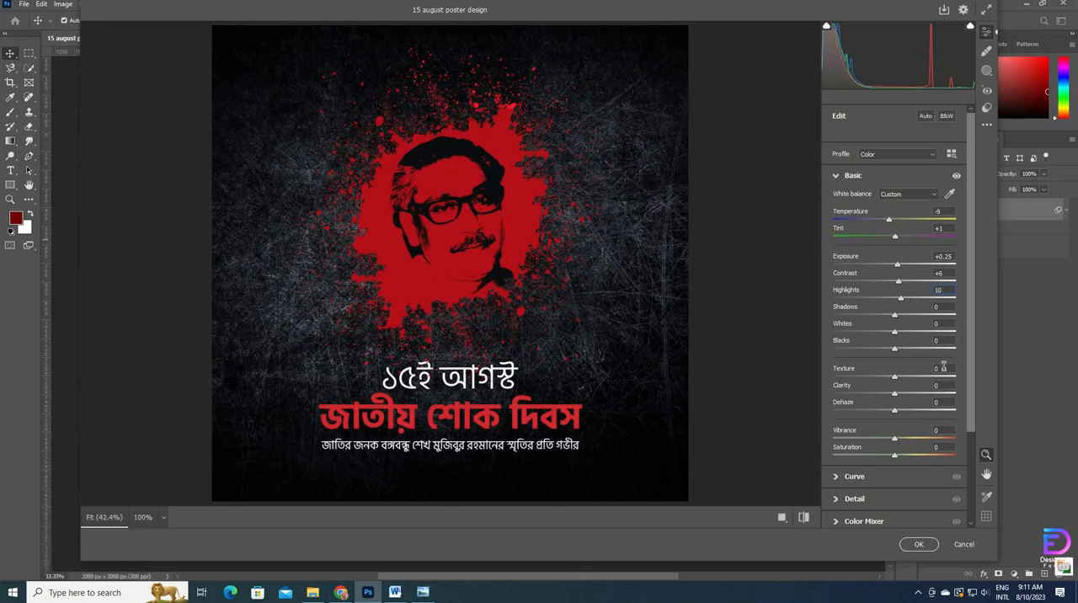
Step: Set the filter's Texture to +7, Clarity to +5 and Vibrance to +4
{"action": "left_click", "coordinate": [943, 368]}
{"action": "type", "text": "7"}
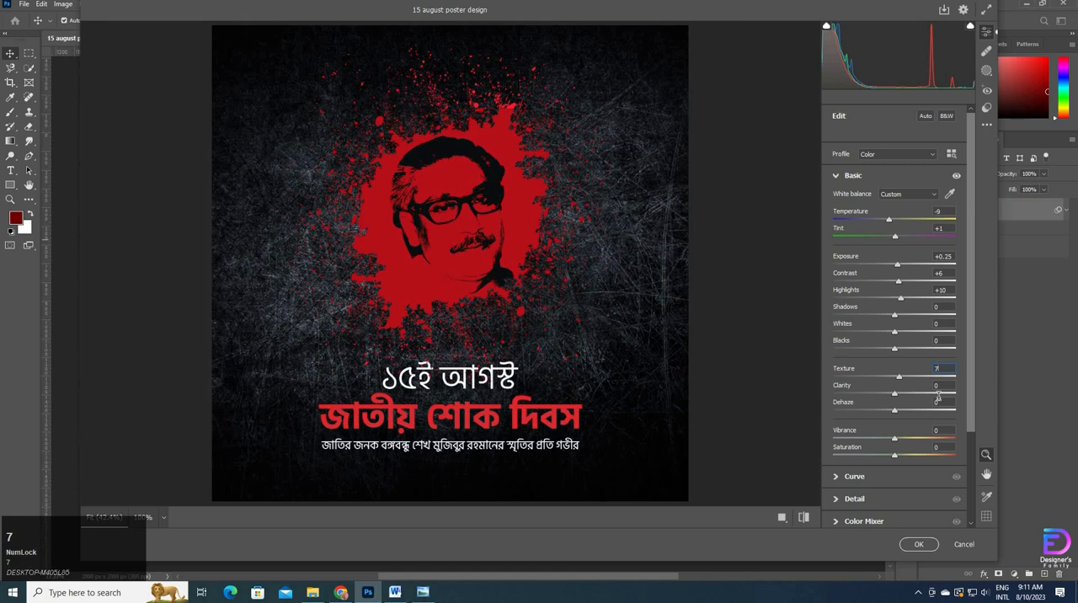
{"action": "left_click", "coordinate": [942, 385]}
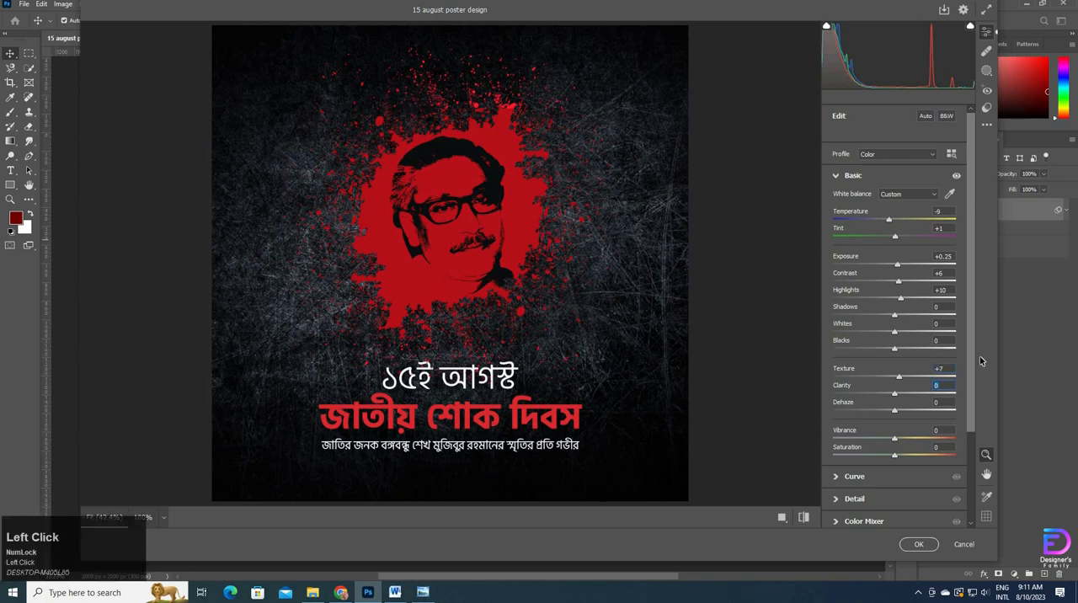
{"action": "type", "text": "5"}
{"action": "left_click", "coordinate": [941, 430]}
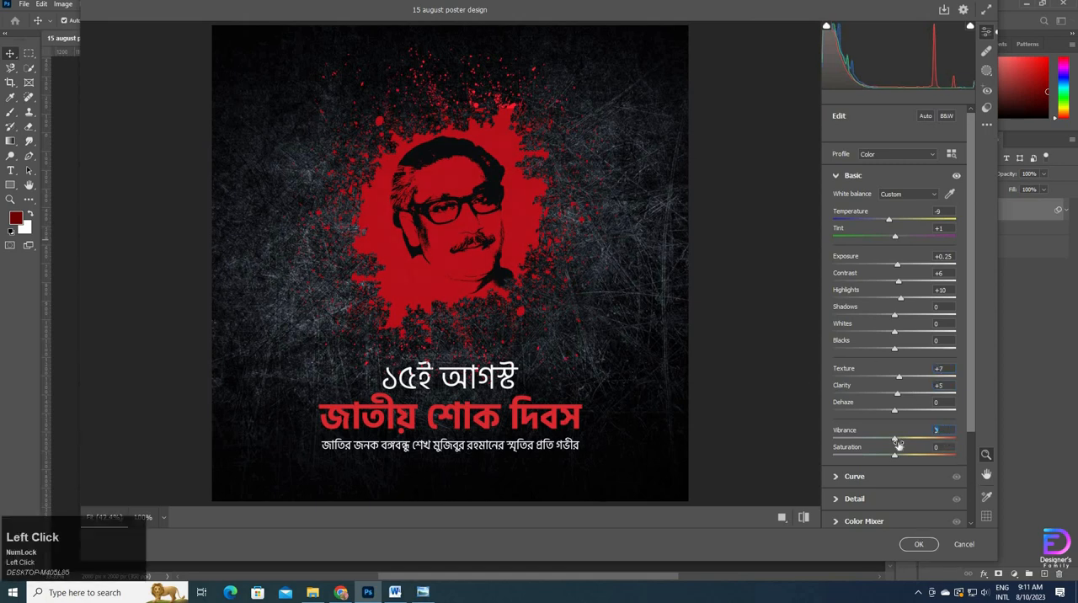
{"action": "type", "text": "4"}
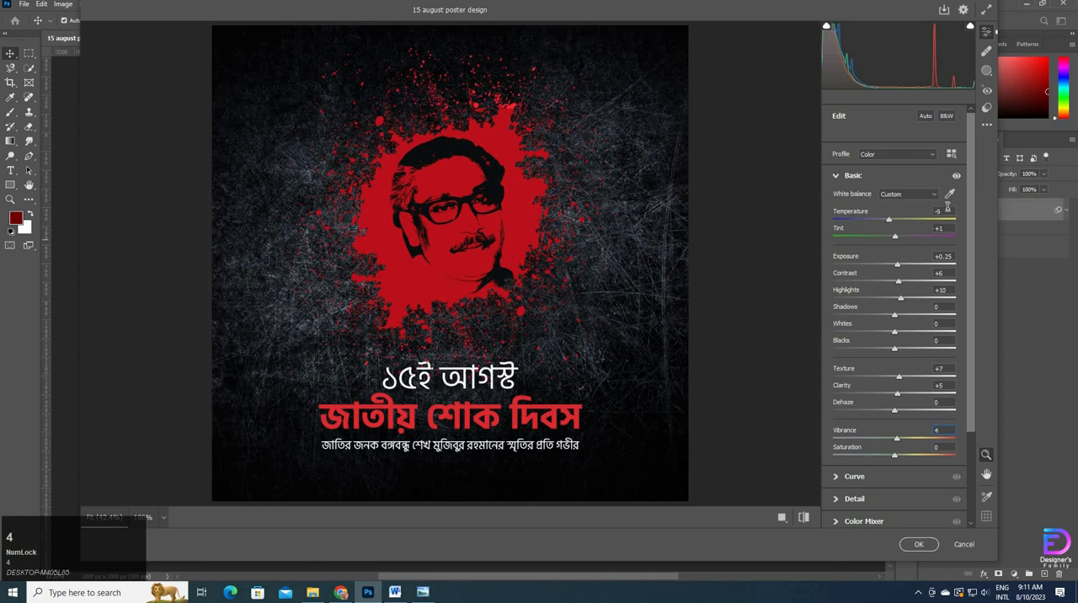
Step: Lower the Temperature by two more units and apply the Camera Raw Filter to the merged layer
{"action": "left_click", "coordinate": [939, 211]}
{"action": "key", "text": "Down"}
{"action": "key", "text": "Down"}
{"action": "left_click", "coordinate": [917, 544]}
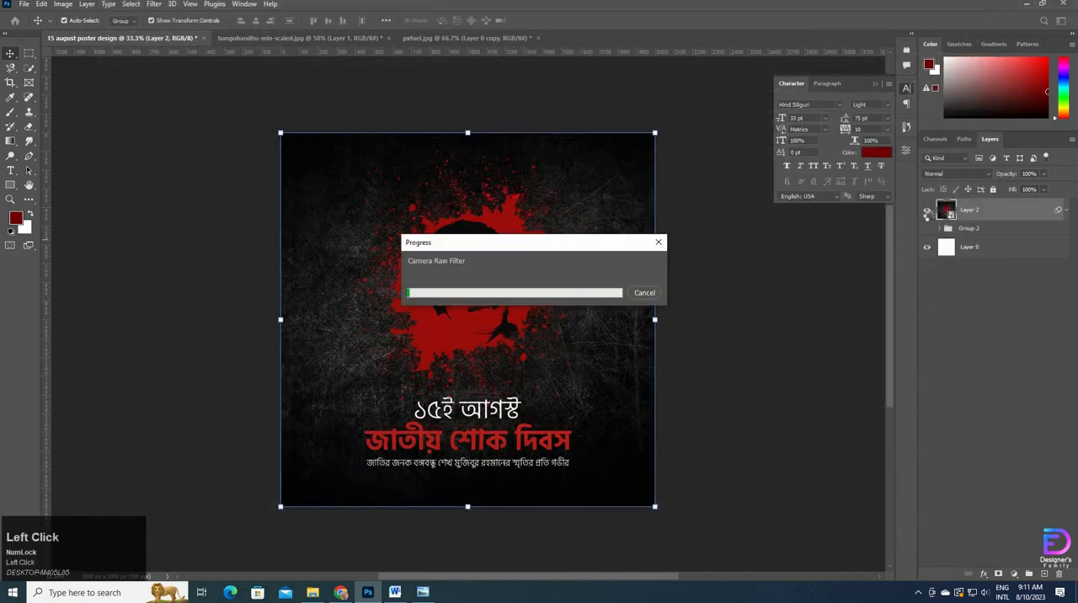
Step: Toggle the visibility of the filtered layer and Group 2 to compare the poster before and after the filter
{"action": "left_click", "coordinate": [927, 210]}
{"action": "left_click", "coordinate": [927, 210]}
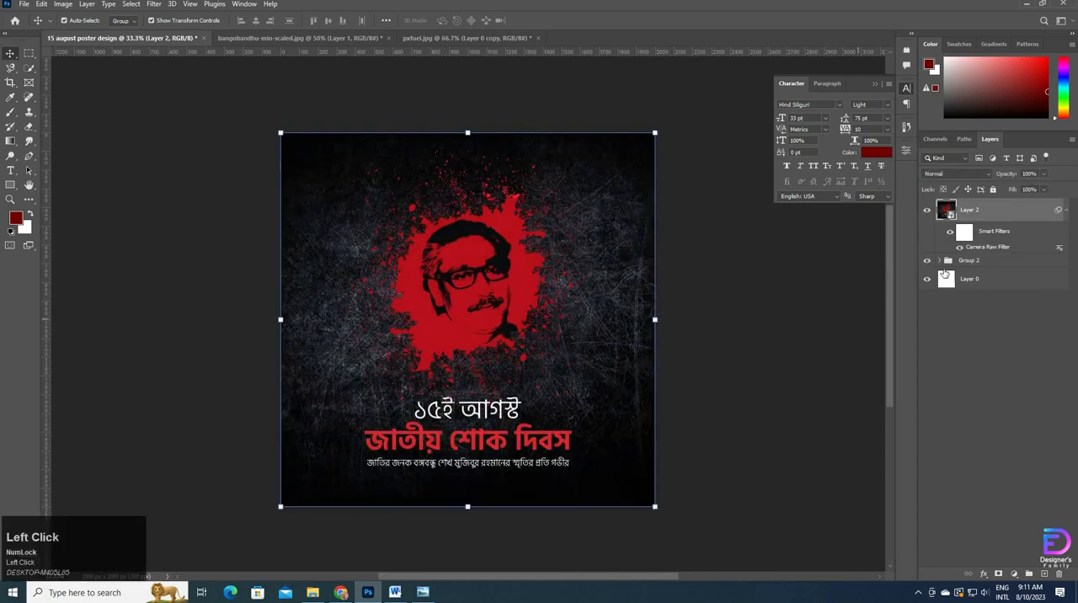
{"action": "left_click", "coordinate": [927, 262]}
Step: Save the poster as the Photoshop file "15 august poster design" in the Downloads subfolder ১৫ই আগস্ট
{"action": "left_click", "coordinate": [25, 4]}
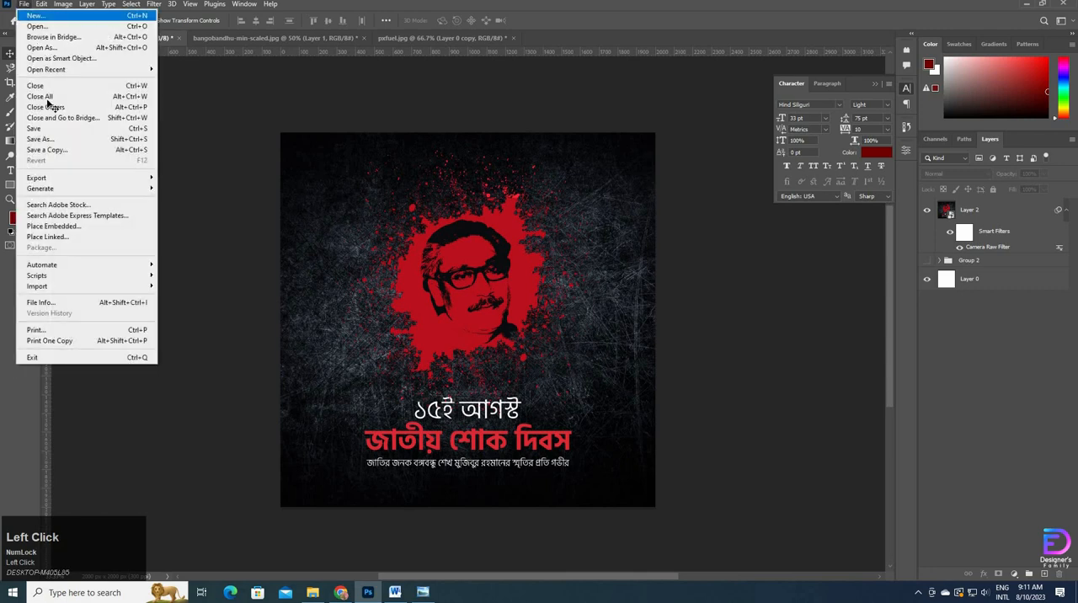
{"action": "left_click", "coordinate": [42, 138]}
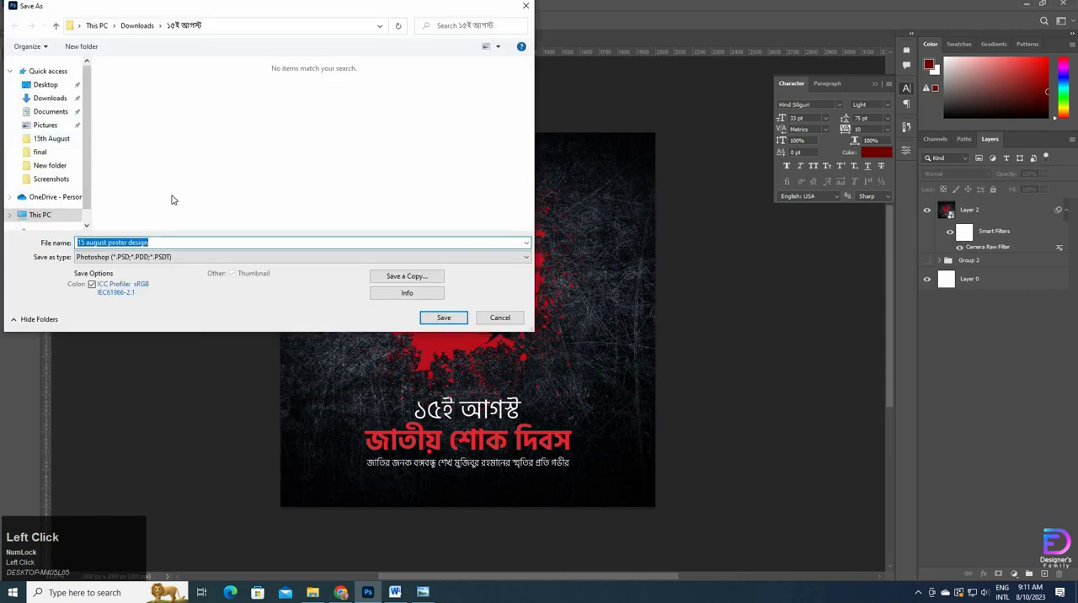
{"action": "left_click", "coordinate": [443, 317]}
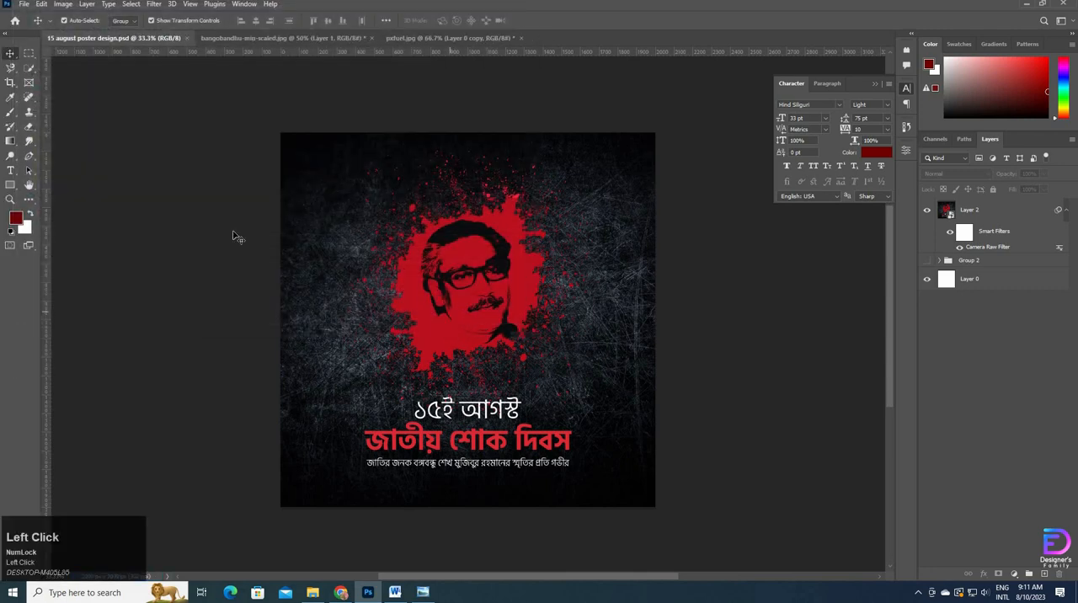
Step: Save the poster also as a TIFF in the same folder, with JPEG compression at quality 10 and RLE layer compression
{"action": "left_click", "coordinate": [24, 4]}
{"action": "left_click", "coordinate": [42, 139]}
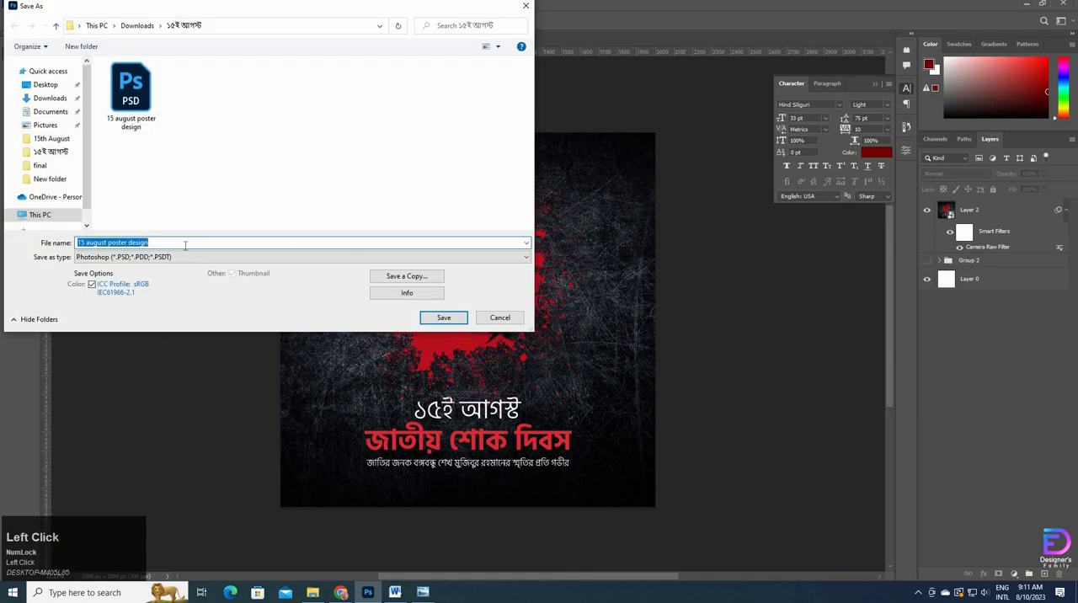
{"action": "left_click", "coordinate": [198, 260]}
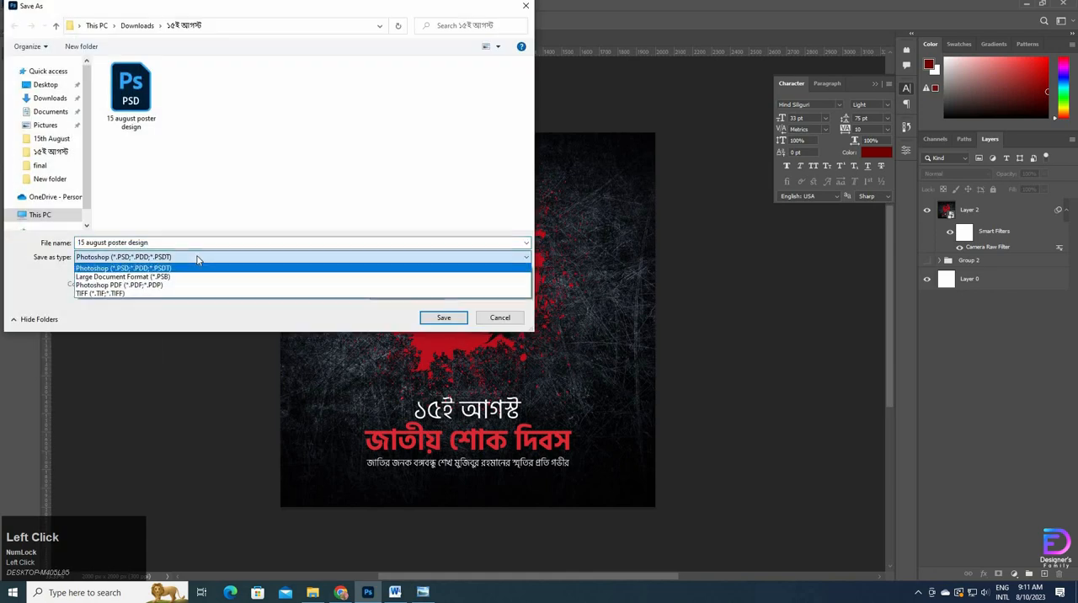
{"action": "left_click", "coordinate": [174, 294]}
{"action": "left_click", "coordinate": [443, 317]}
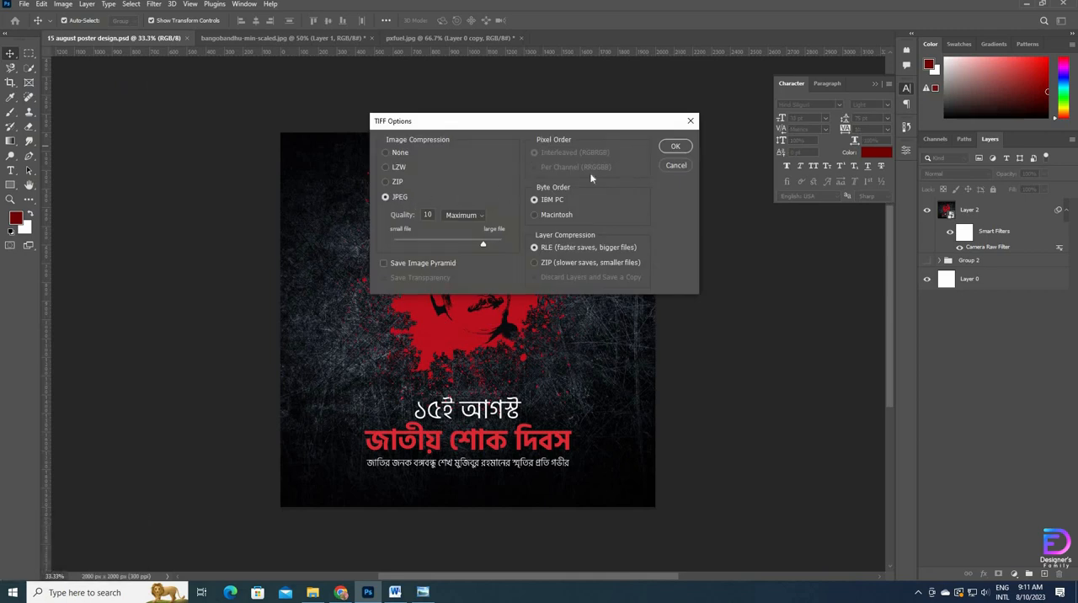
{"action": "left_click", "coordinate": [674, 149]}
{"action": "left_click", "coordinate": [485, 223]}
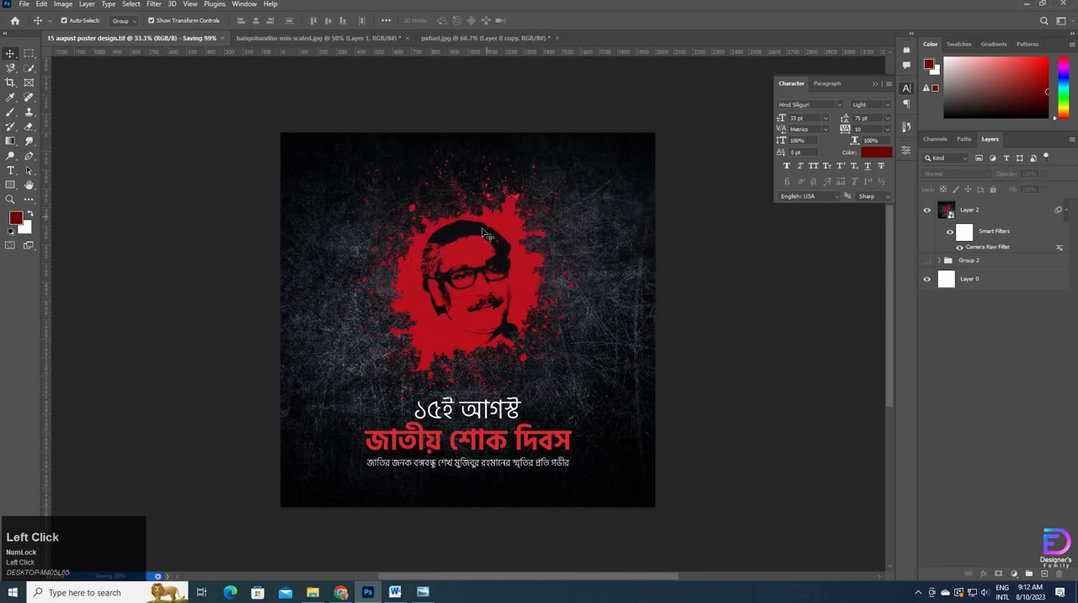
Step: Switch to File Explorer and open the saved "15 august poster design" TIFF in Windows Photo Viewer to check it
{"action": "left_click", "coordinate": [314, 592]}
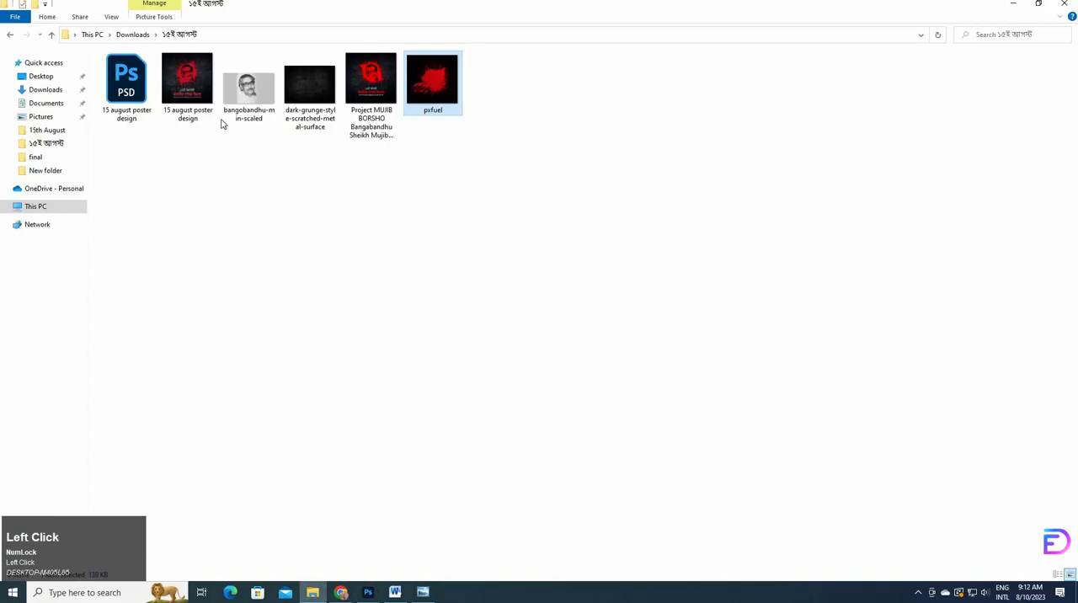
{"action": "double_click", "coordinate": [187, 84]}
{"action": "left_click", "coordinate": [951, 59]}
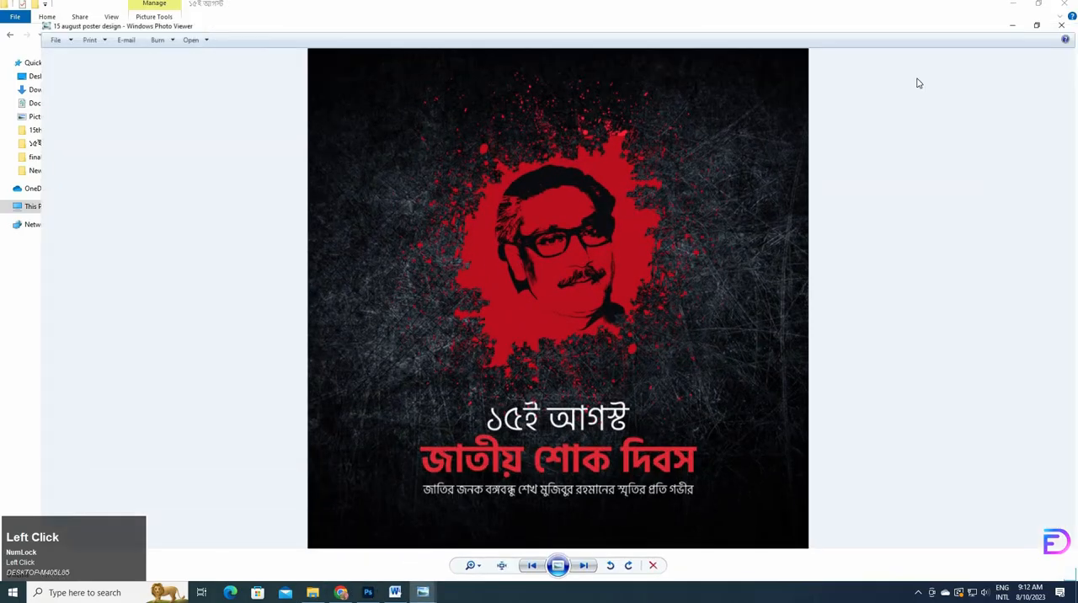